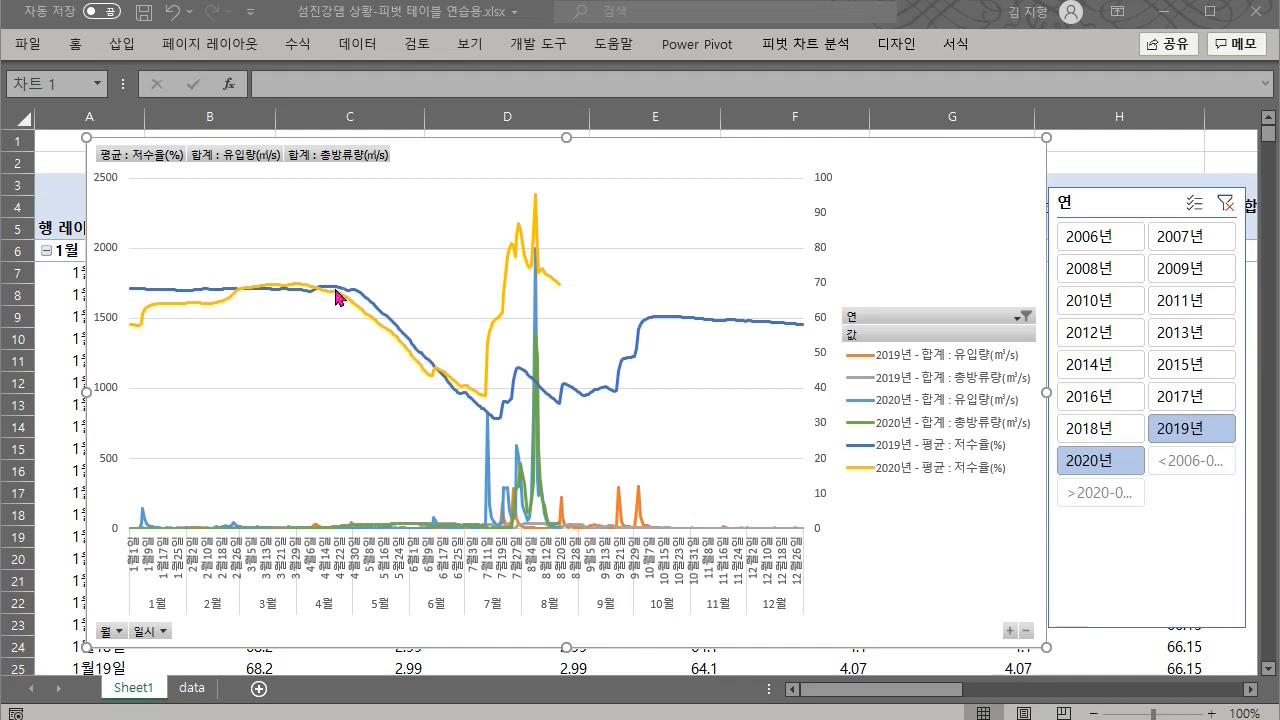
Examine the pivot chart's 2019 and 2020 lines for reservoir rate, inflow and total discharge, especially around July and August
mouse_move(368, 296)
mouse_move(493, 328)
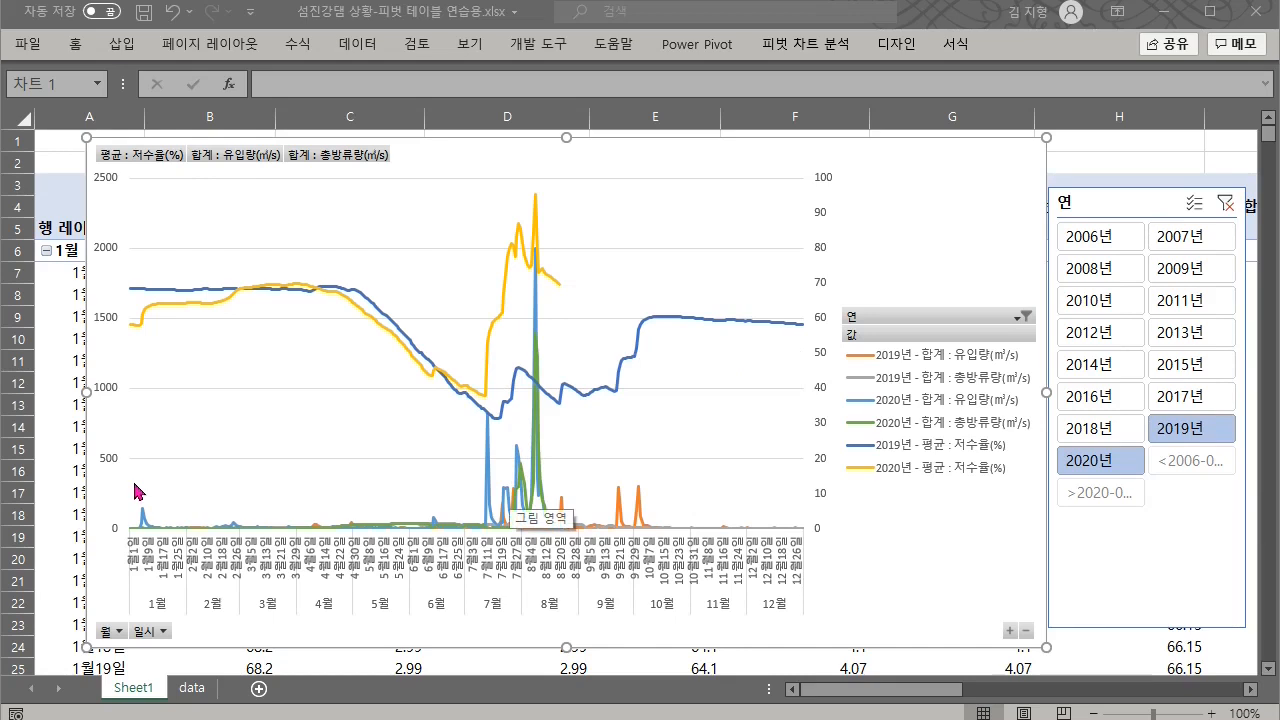
key(Escape)
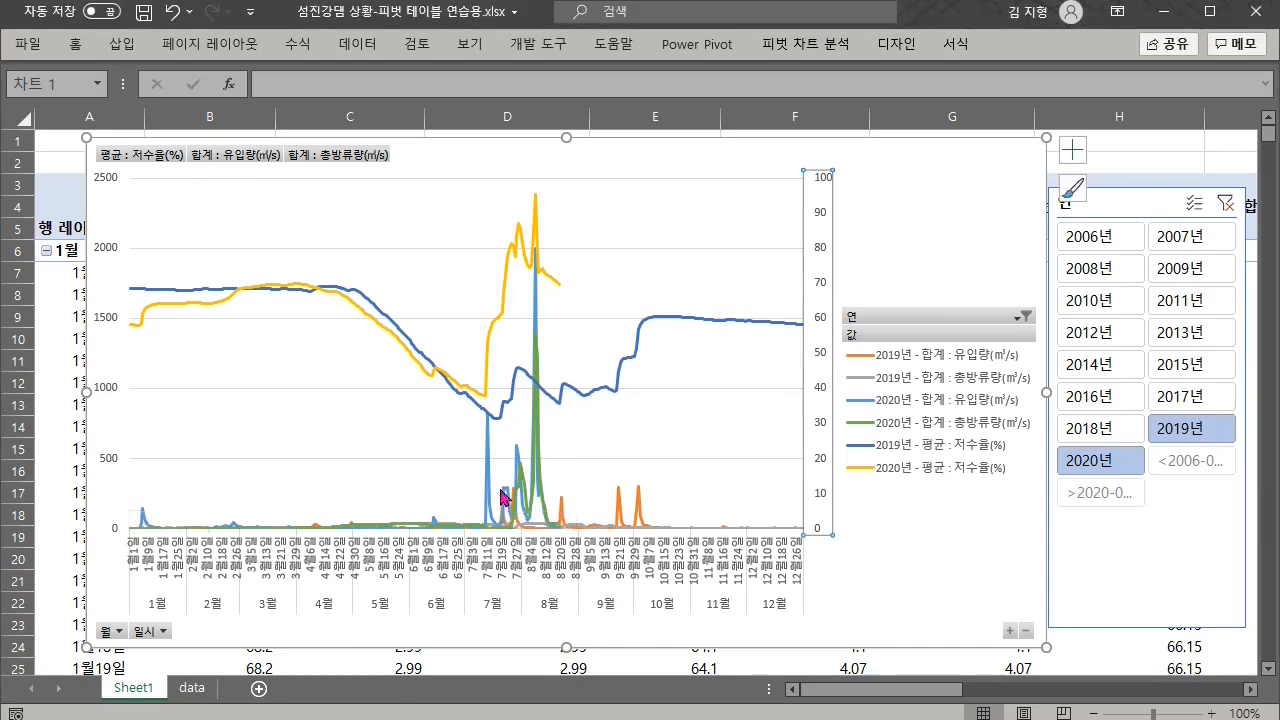
mouse_move(531, 471)
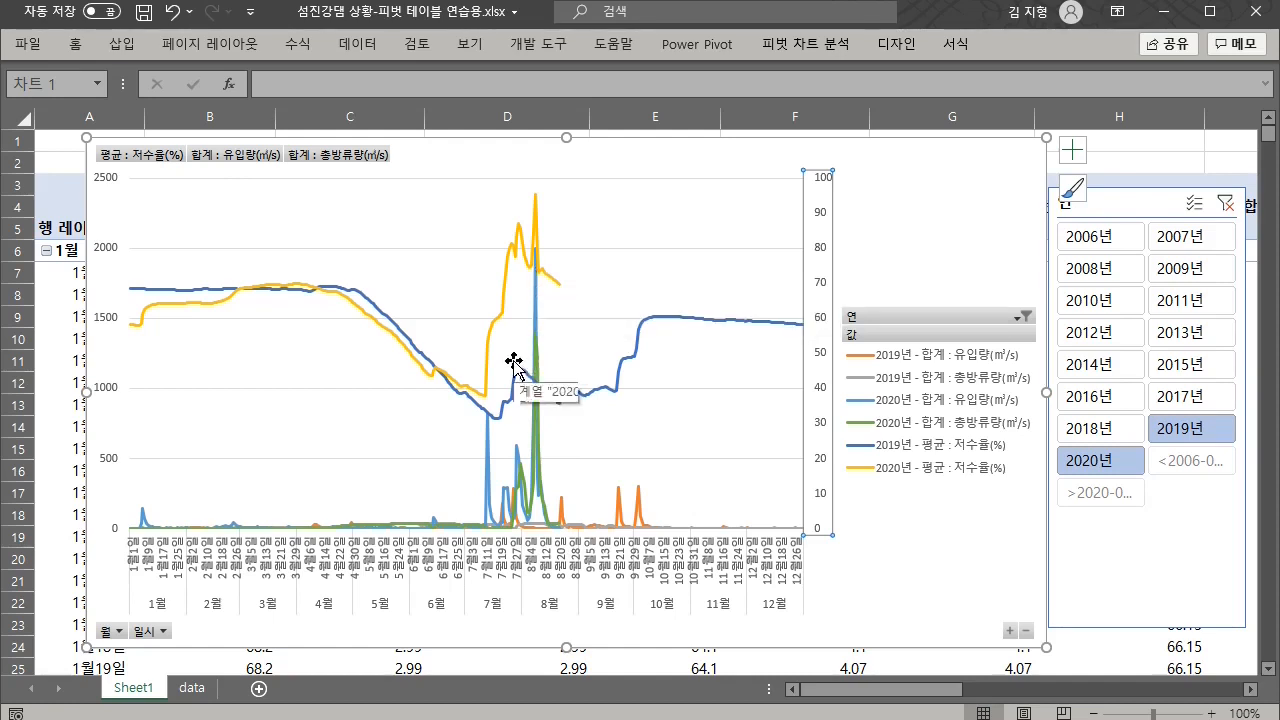
mouse_move(565, 490)
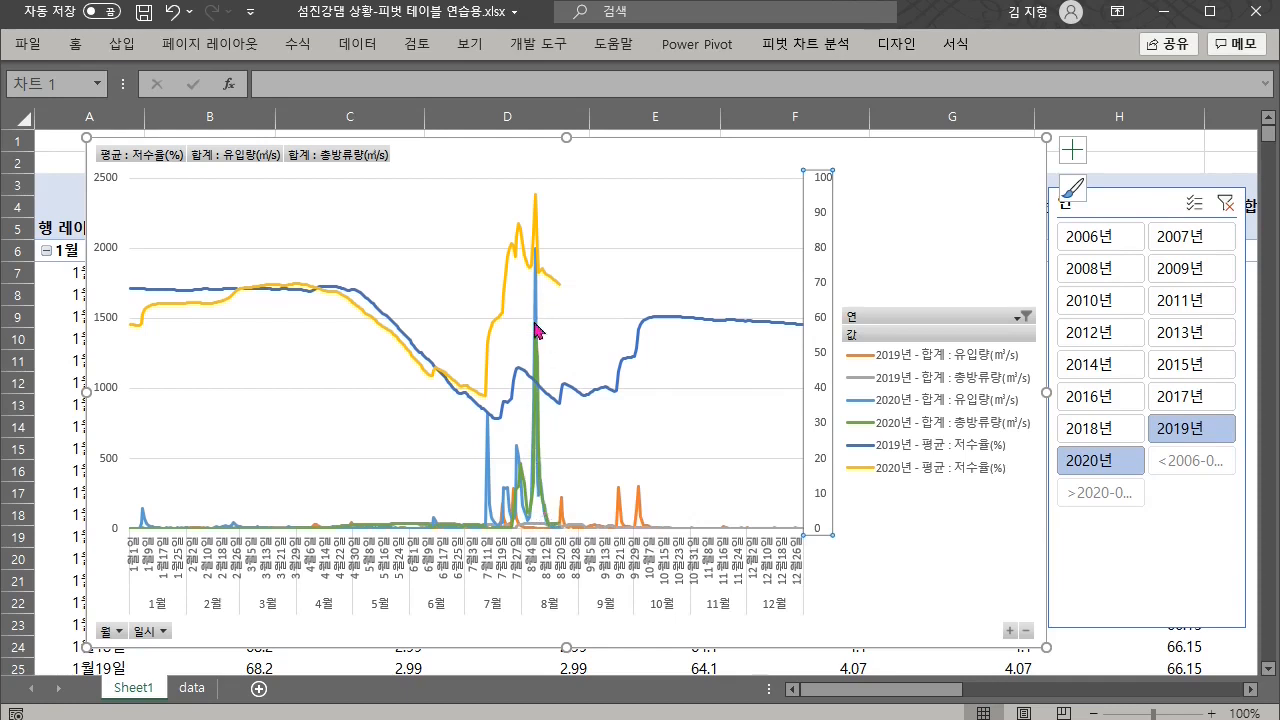
mouse_move(537, 308)
mouse_move(637, 491)
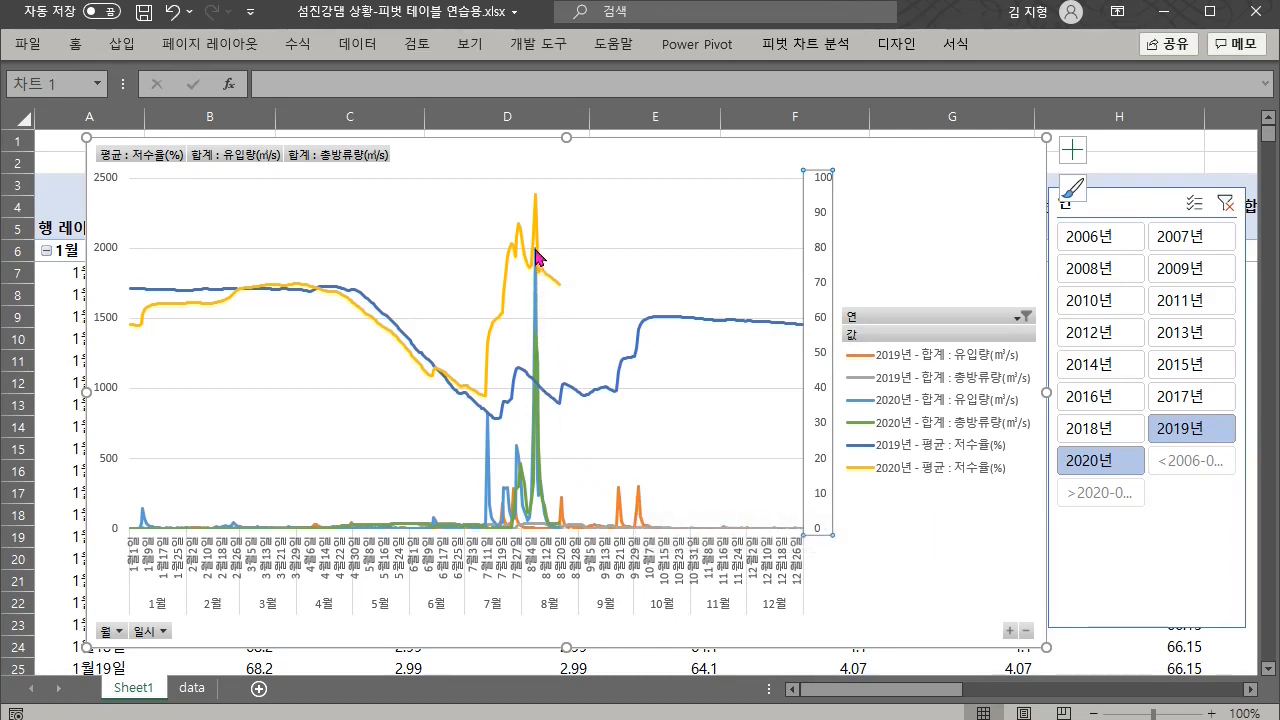
mouse_move(537, 257)
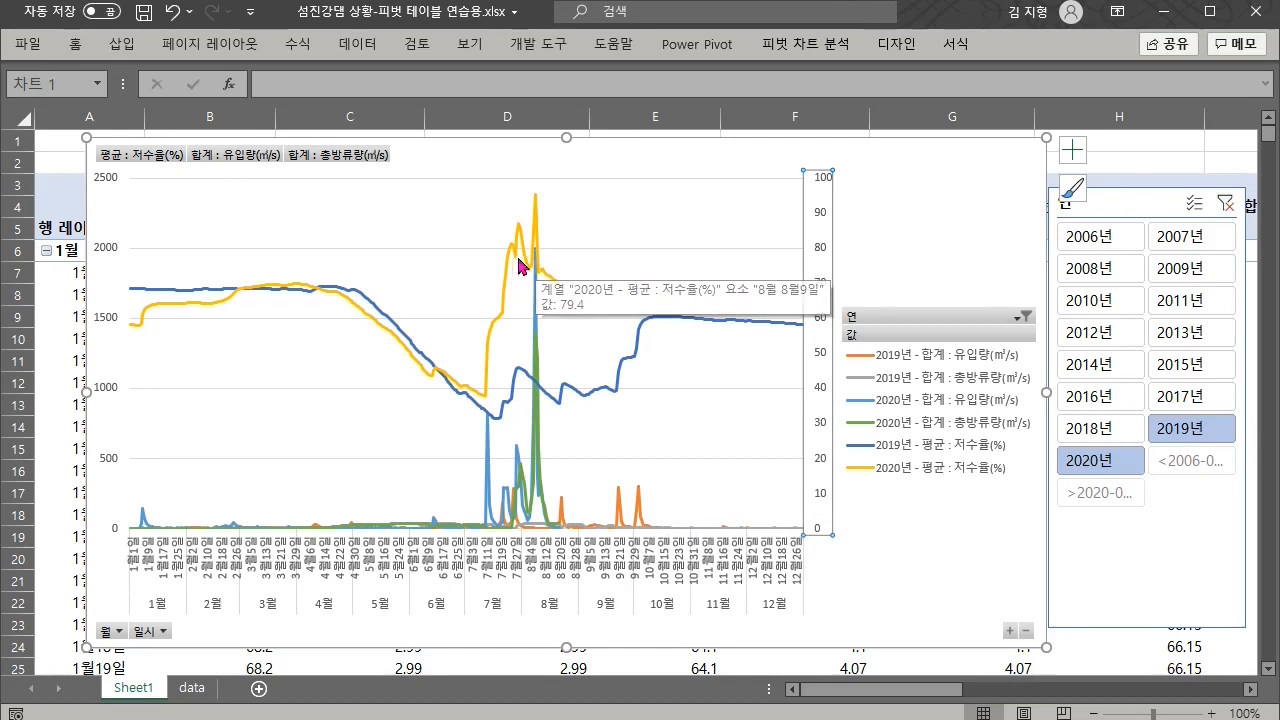
mouse_move(555, 283)
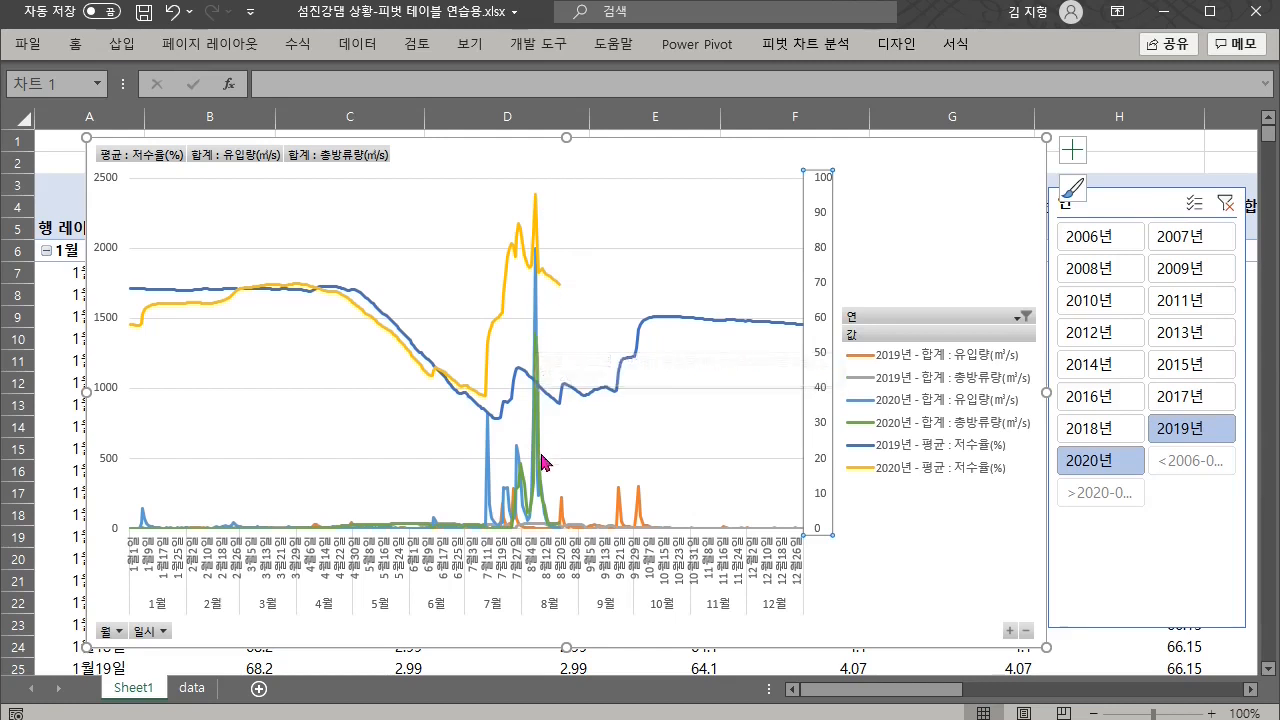
mouse_move(546, 481)
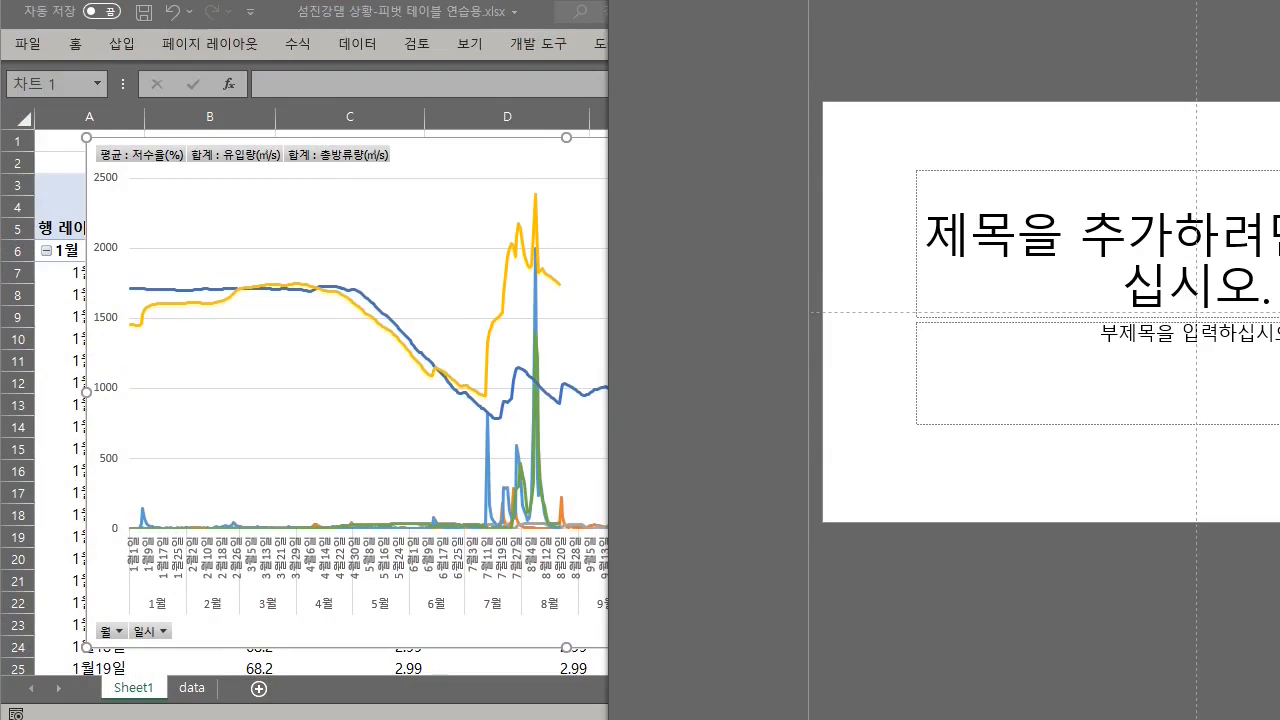
In PowerPoint, add a title-and-content slide as slide 2 and move the window so it is visible over Excel
click(744, 1)
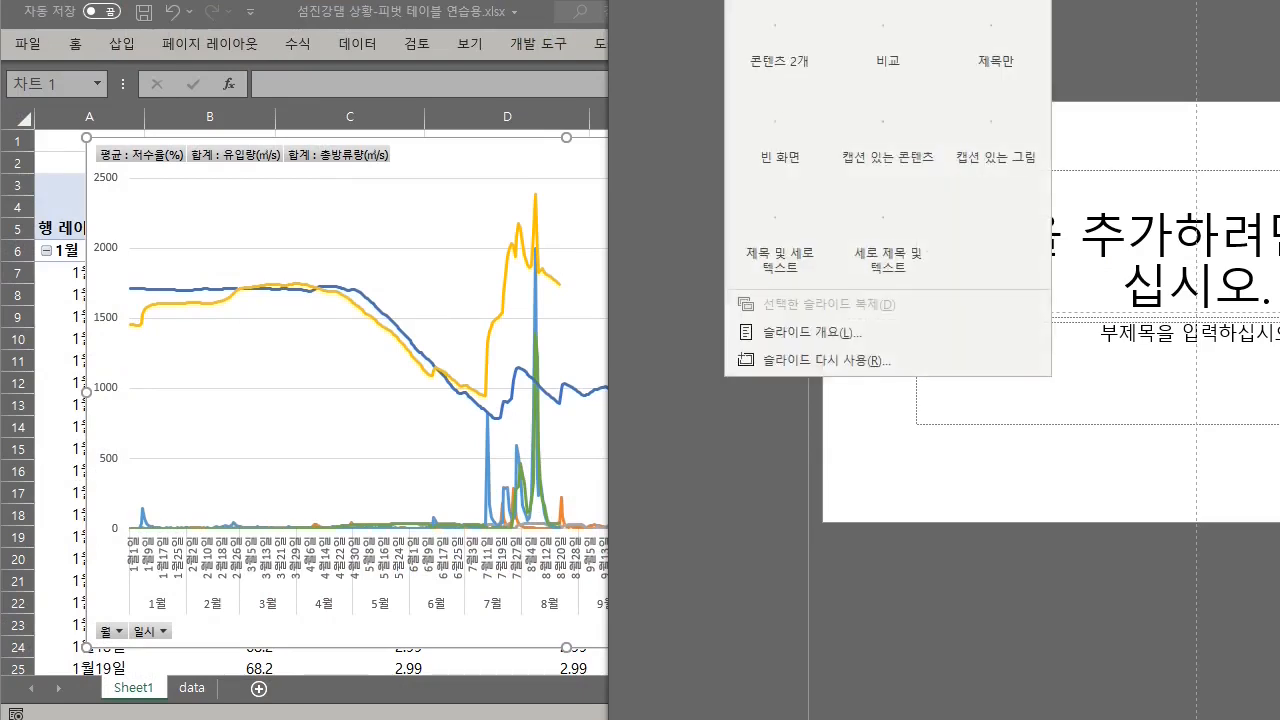
click(890, 1)
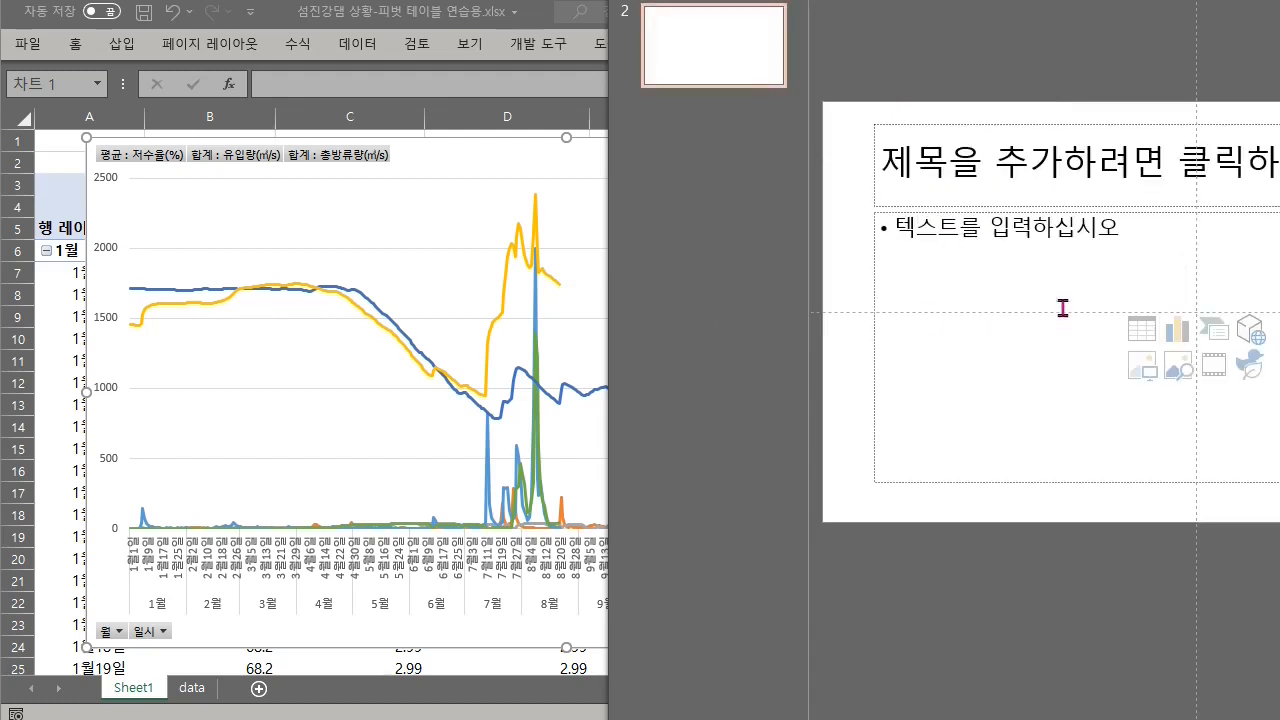
click(760, 46)
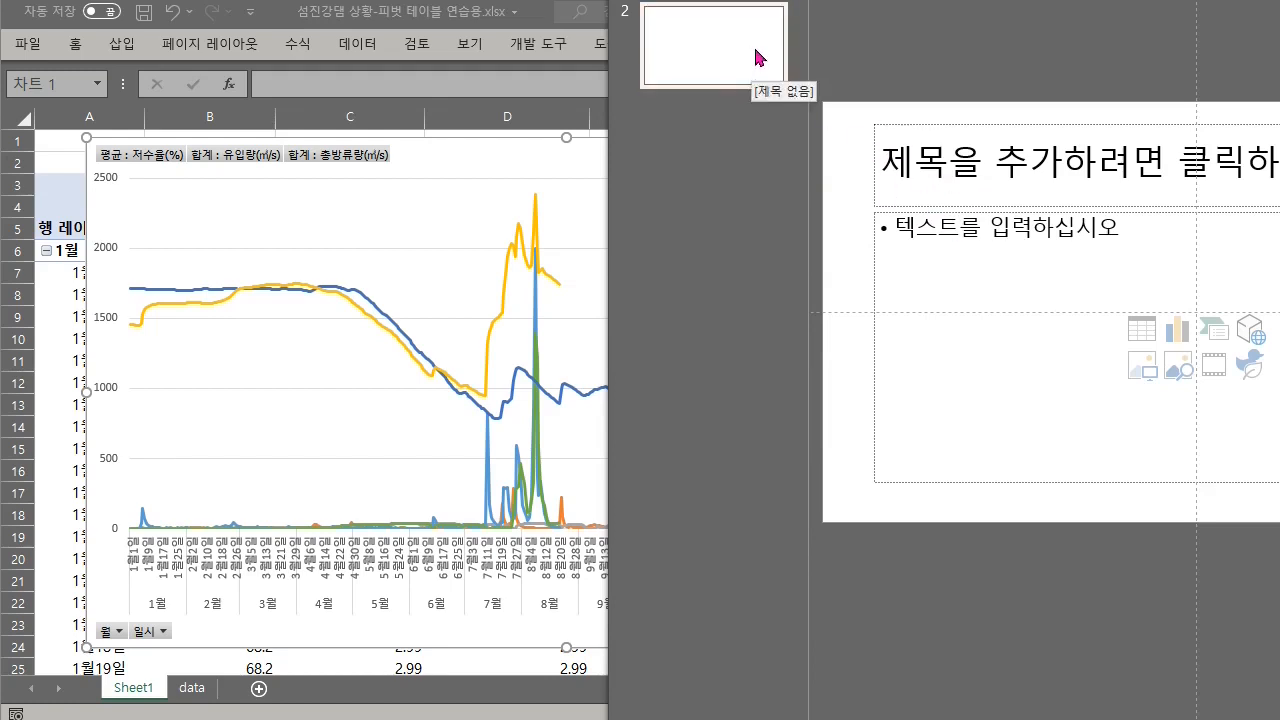
drag(1279, 0, 1055, 27)
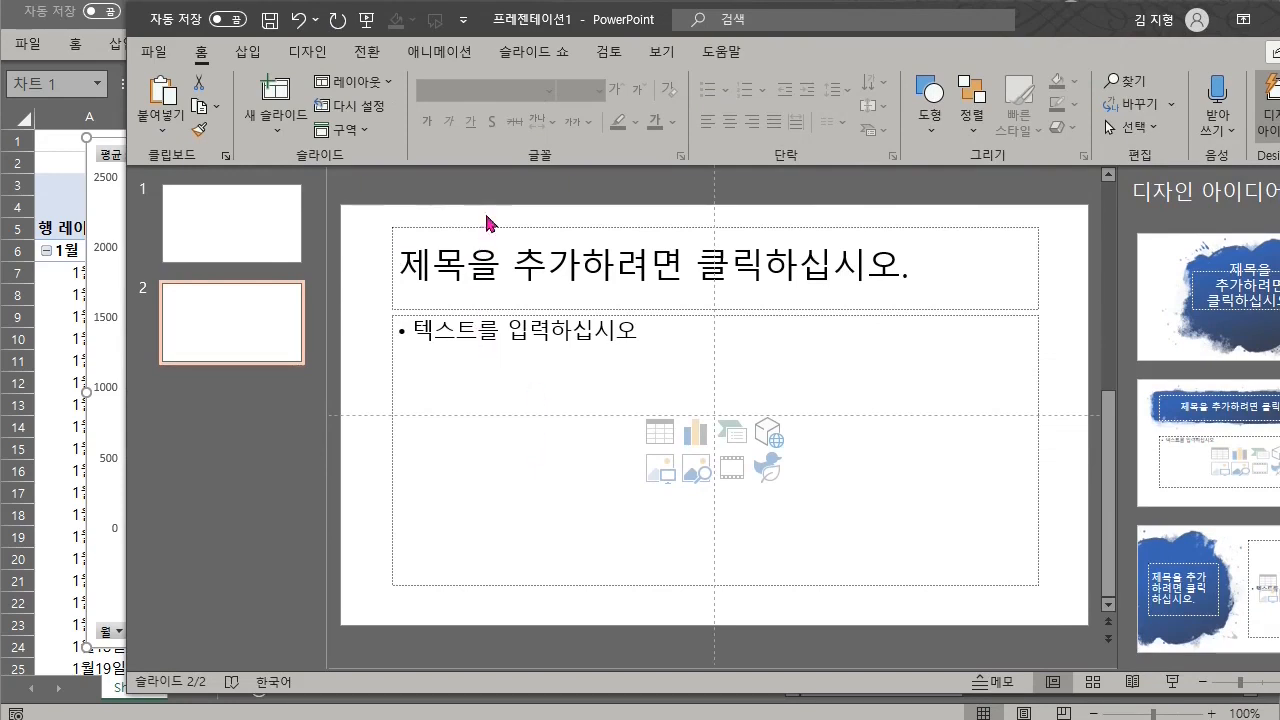
In the slide master's title-and-content layout, move the title placeholder to the slide's upper left and reduce its height
click(657, 52)
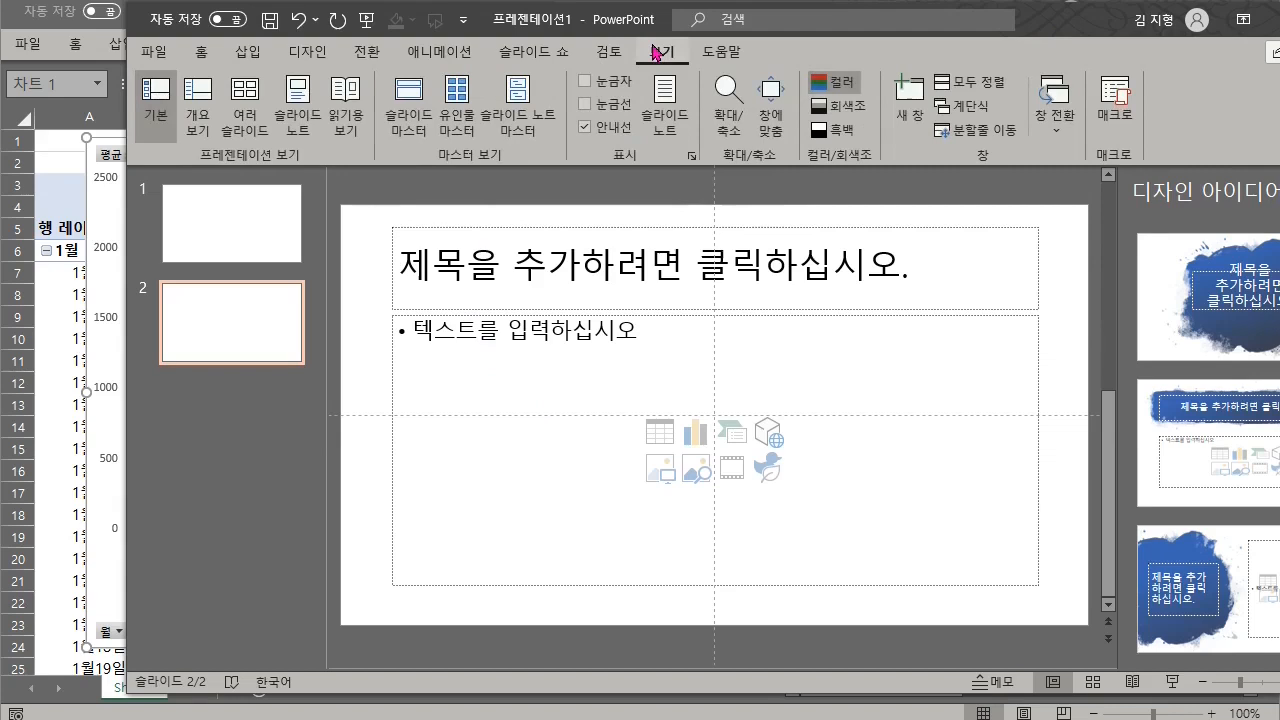
click(410, 118)
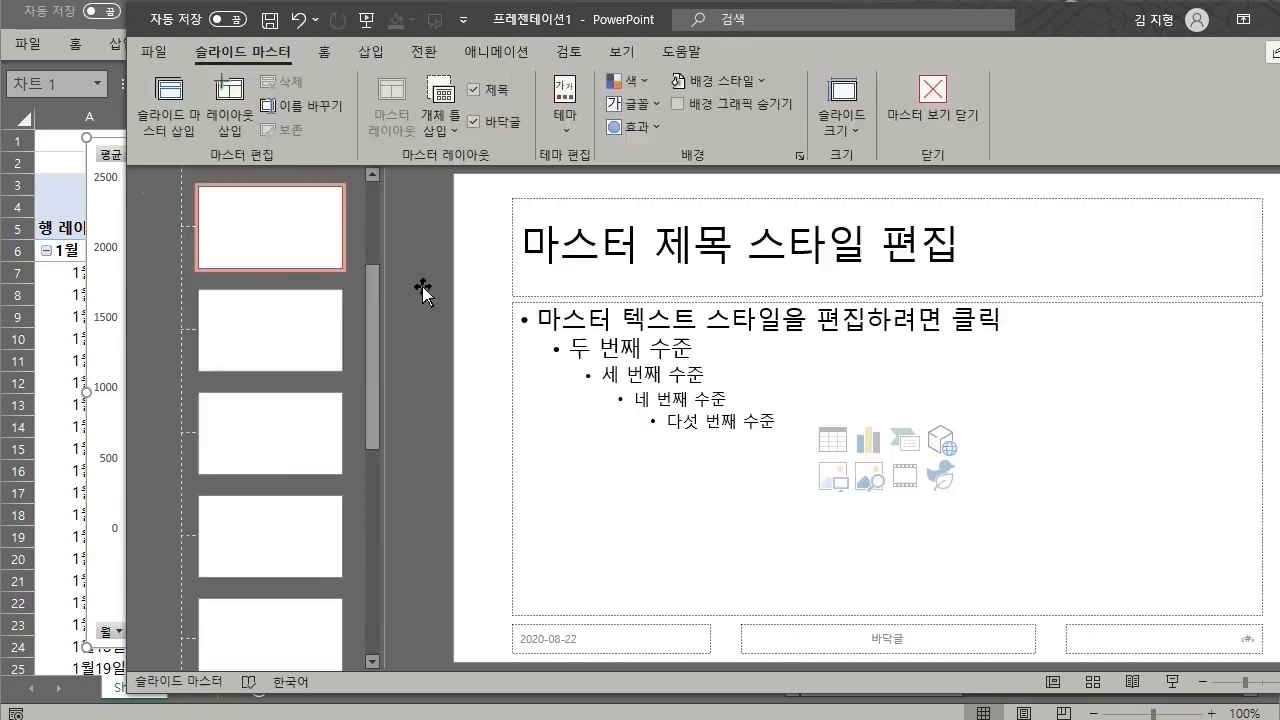
click(582, 200)
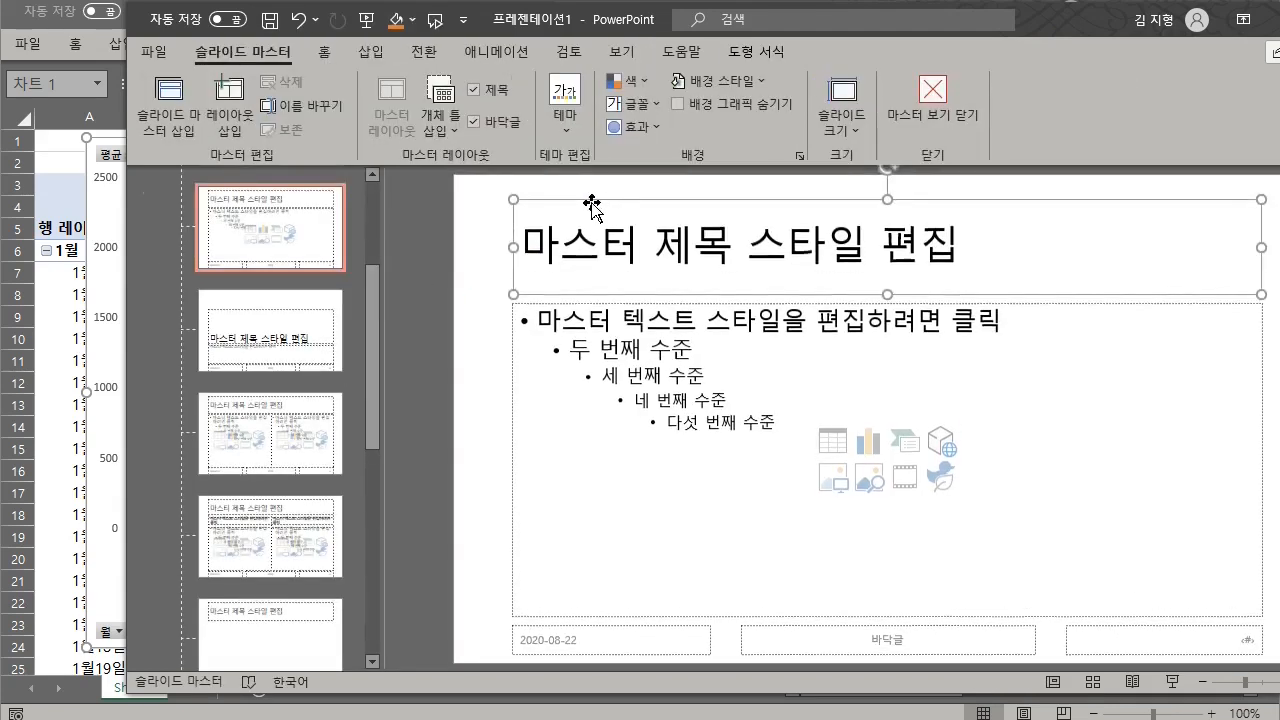
drag(606, 203, 582, 179)
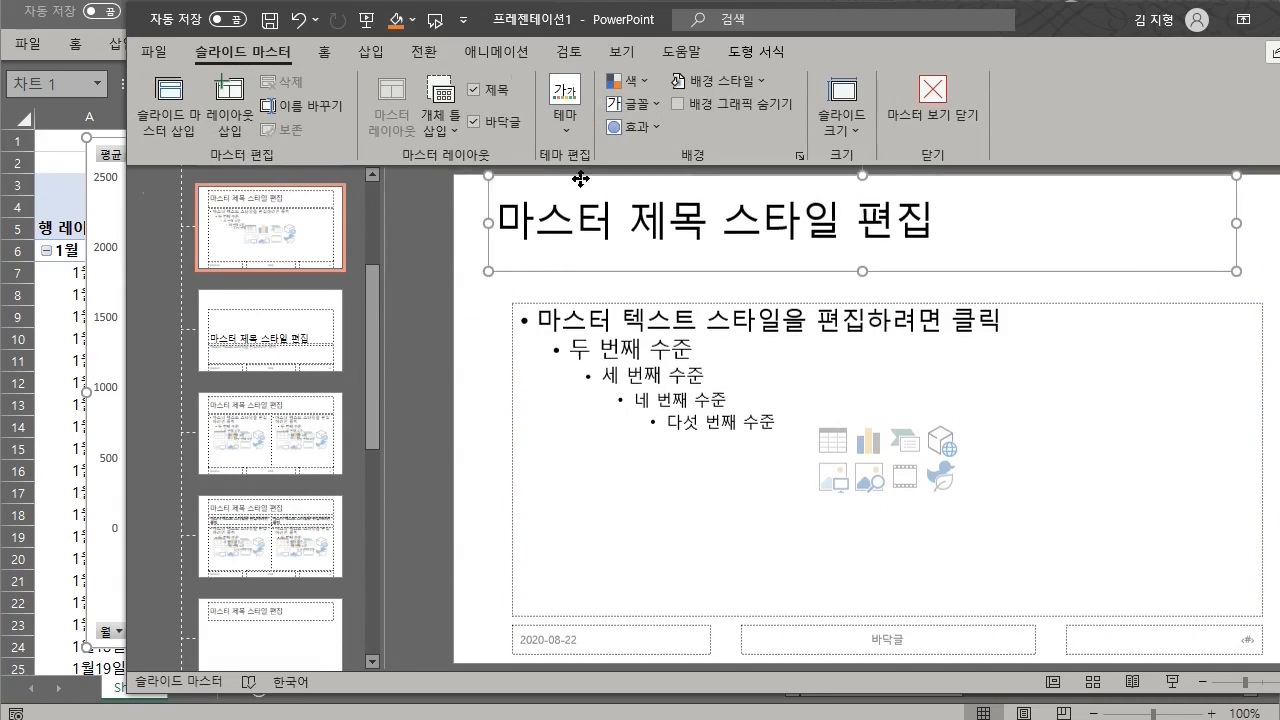
drag(1236, 271, 1229, 245)
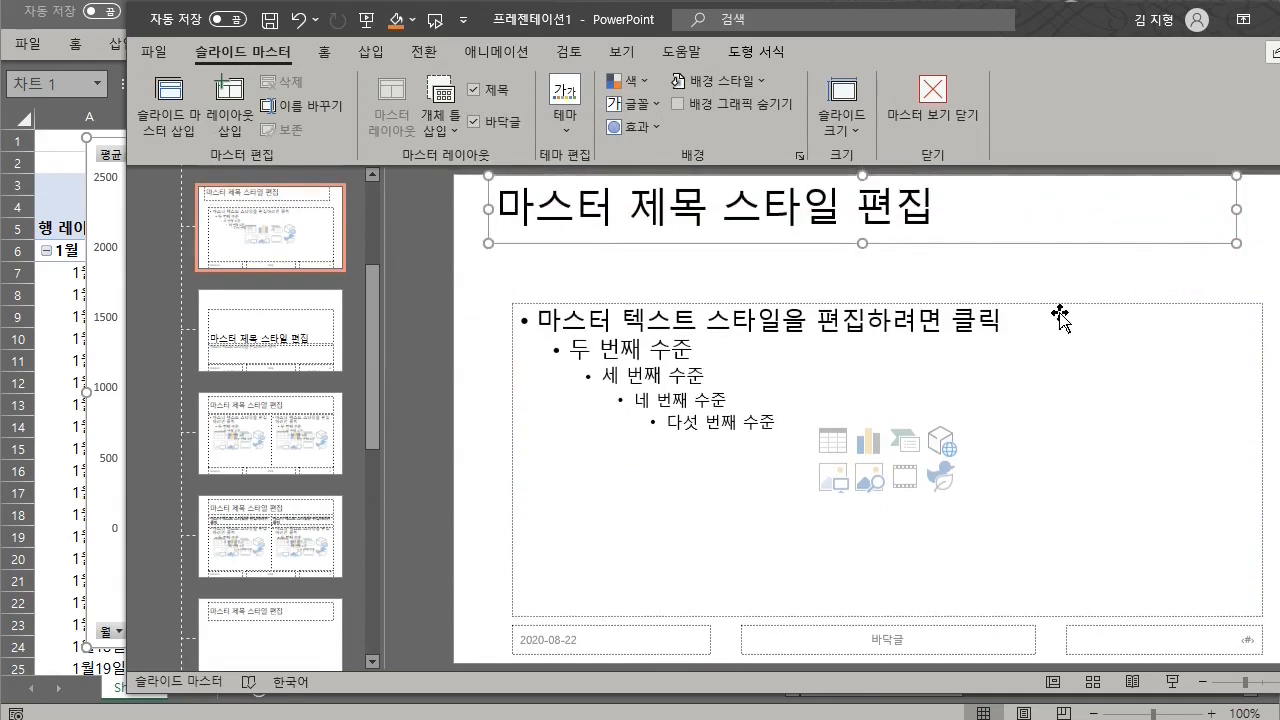
Enlarge the layout's content placeholder up to the title and outward towards the slide edges, and close the master view
click(1059, 310)
drag(887, 304, 885, 255)
drag(512, 435, 491, 431)
mouse_move(1264, 616)
mouse_down()
mouse_move(1279, 639)
mouse_move(1279, 615)
mouse_move(1279, 627)
mouse_up()
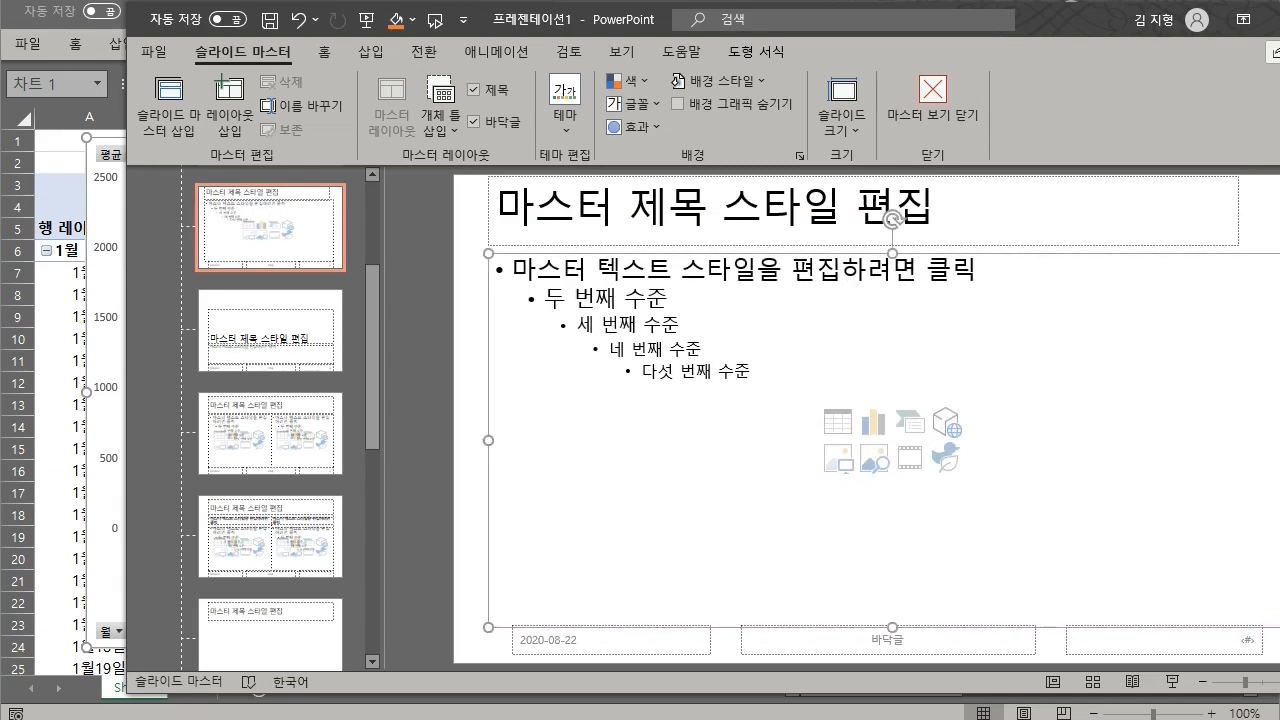
click(932, 97)
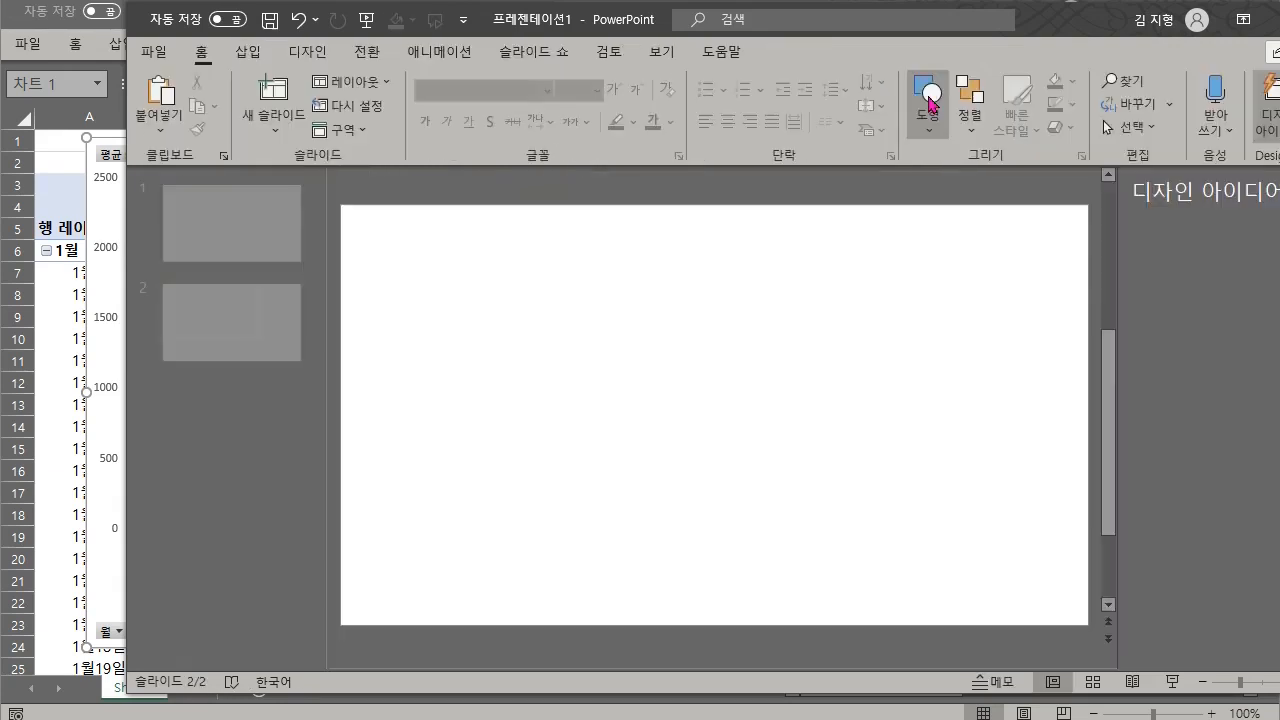
Copy the Excel pivot chart and paste it into slide 2's content placeholder using the destination theme with linked data
click(92, 207)
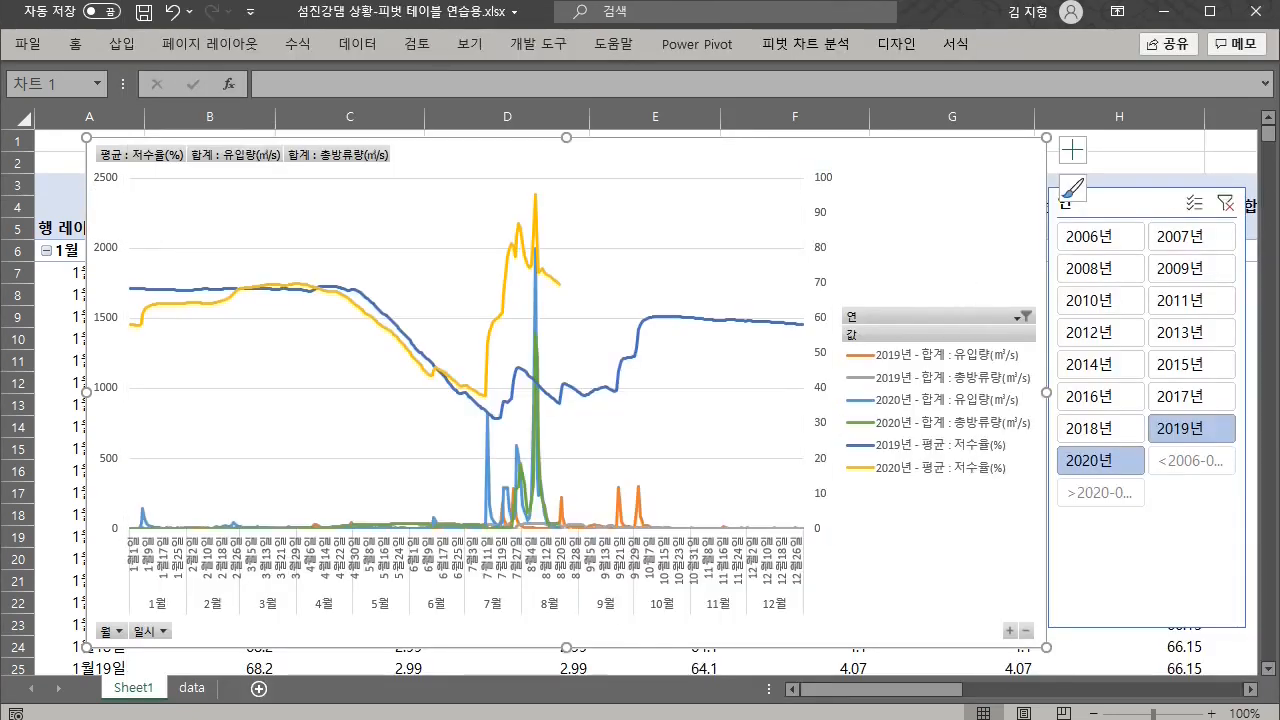
key(alt+Tab)
click(520, 308)
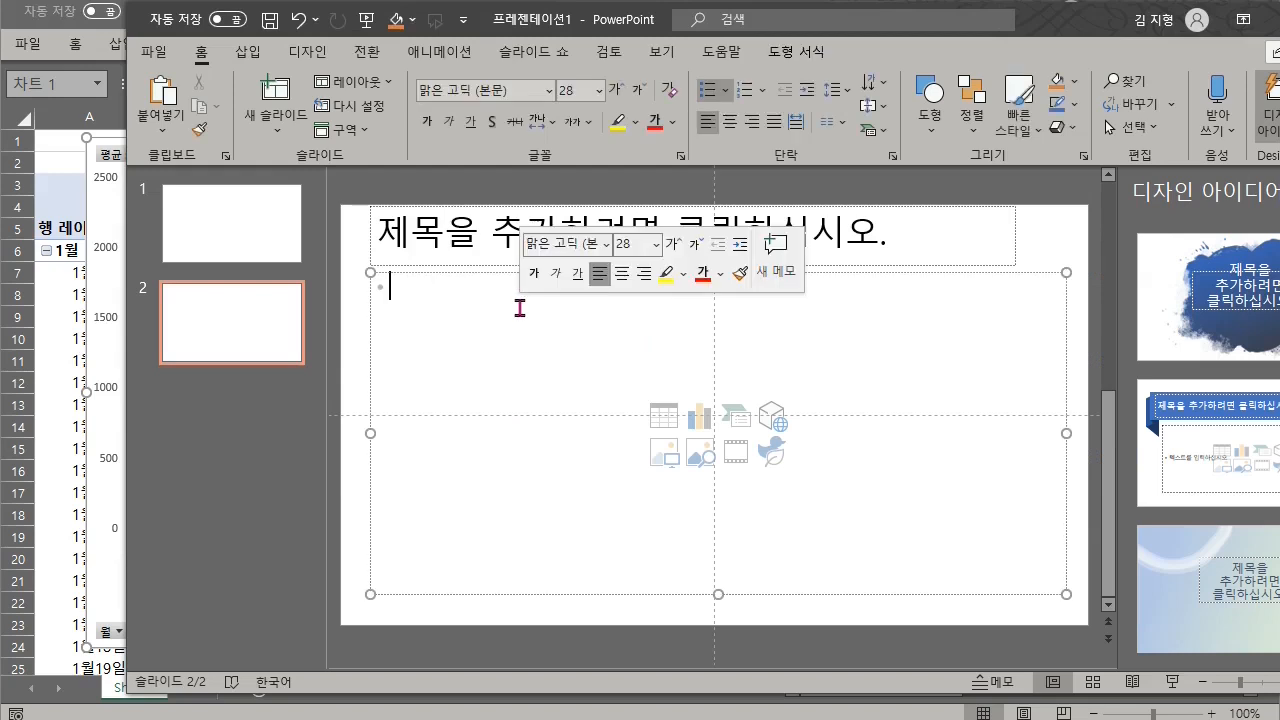
click(162, 138)
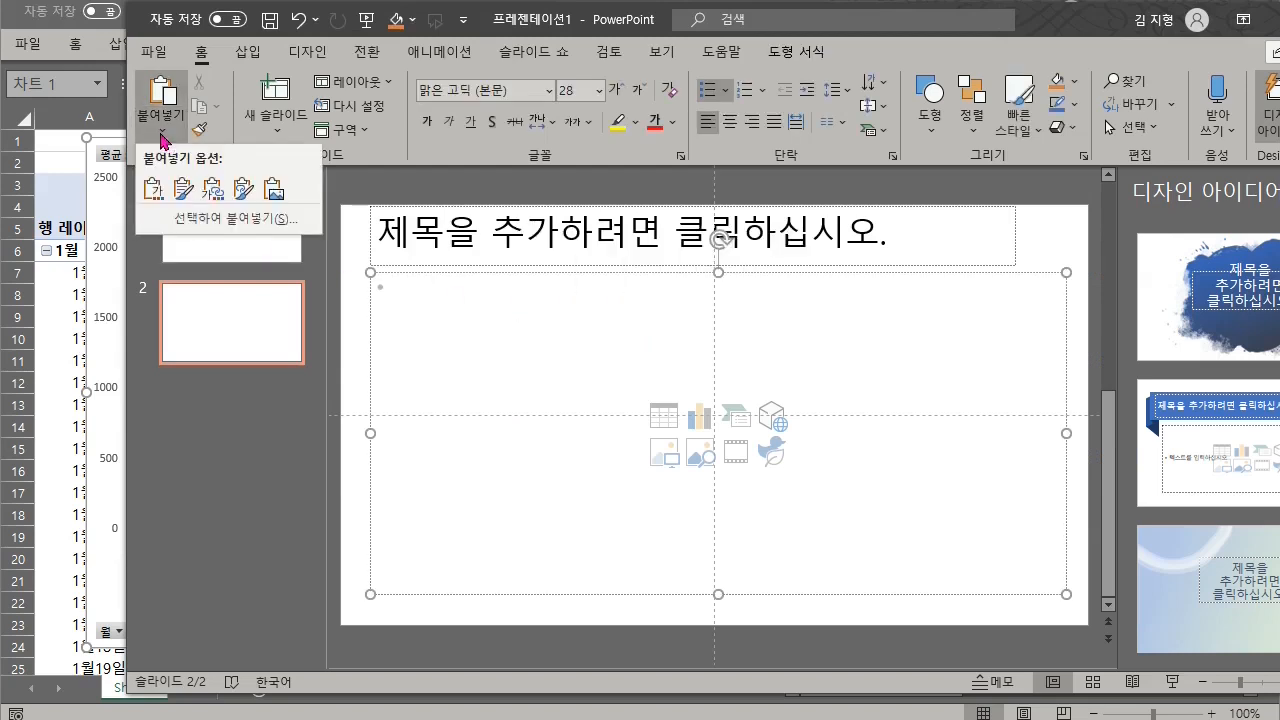
click(212, 203)
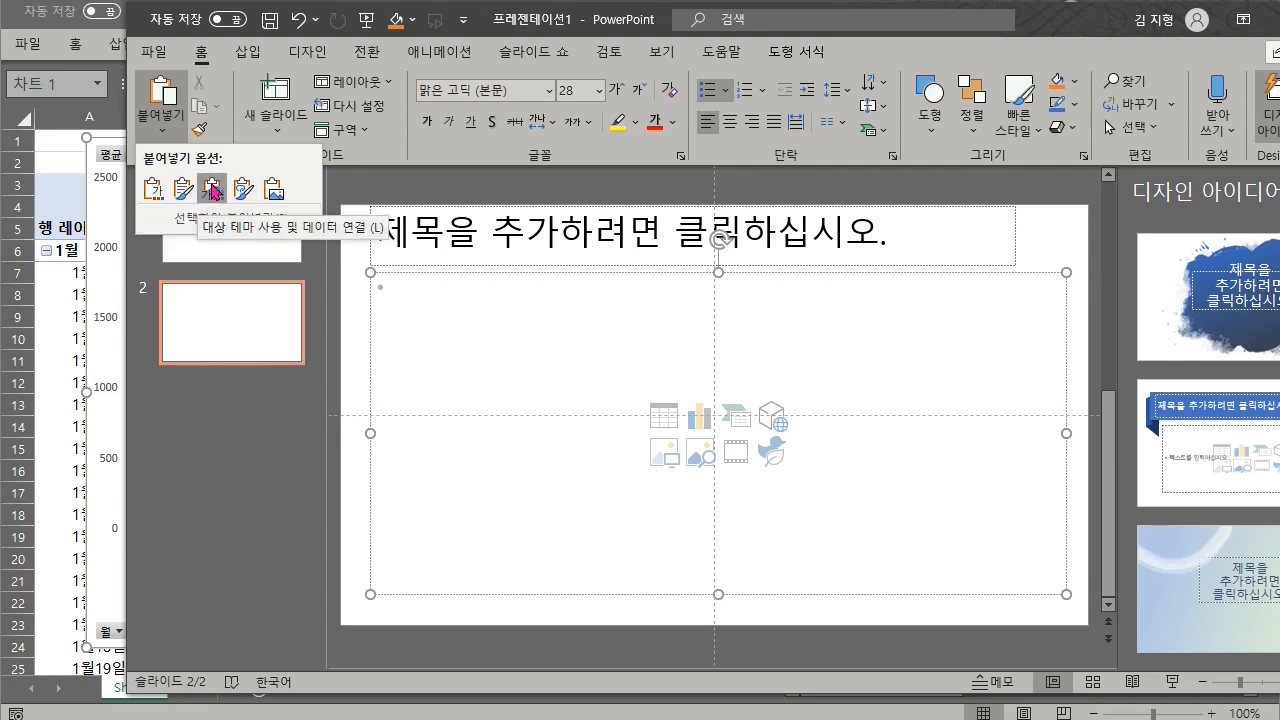
click(212, 189)
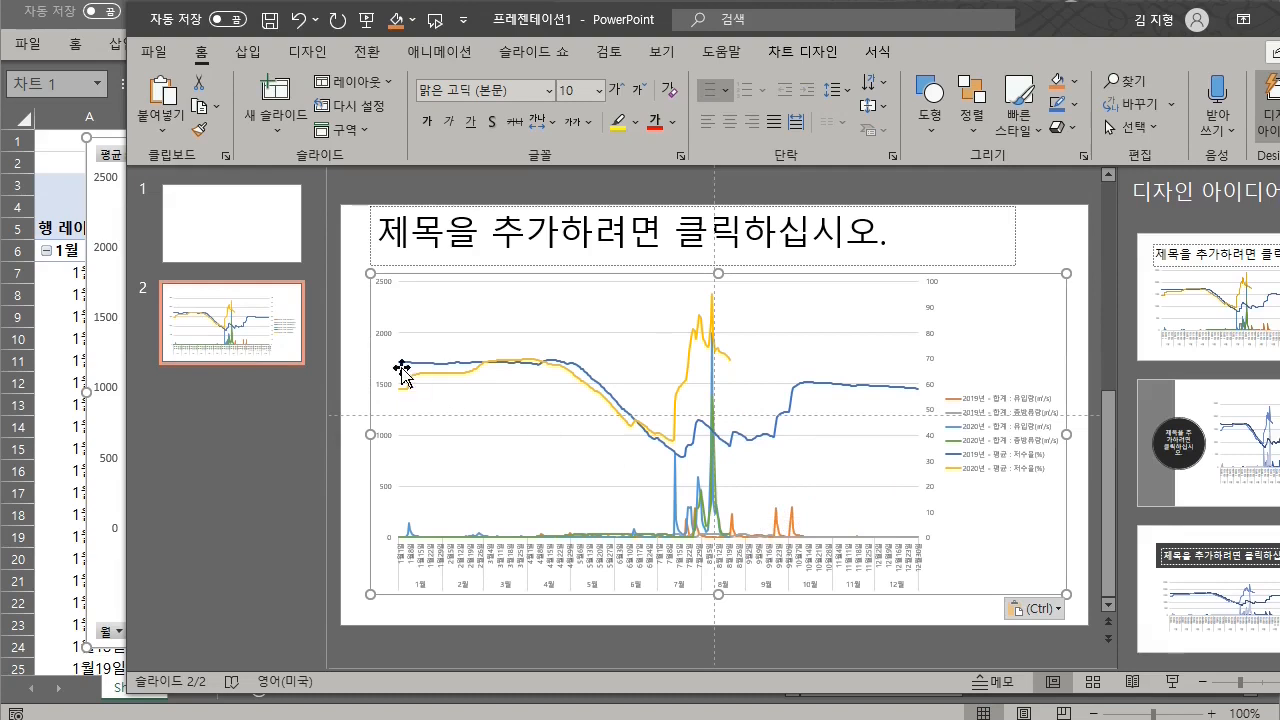
click(105, 425)
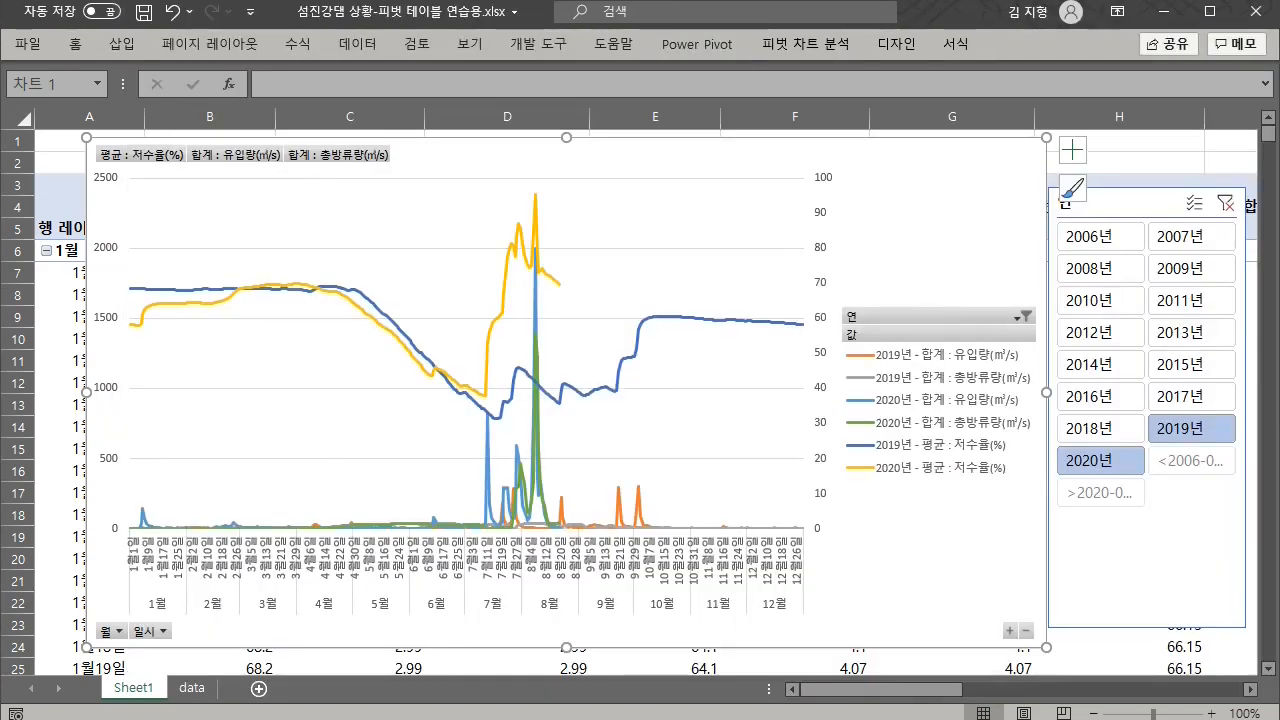
key(alt+Tab)
Set the font size of the pasted chart's secondary vertical axis labels to 18
click(932, 346)
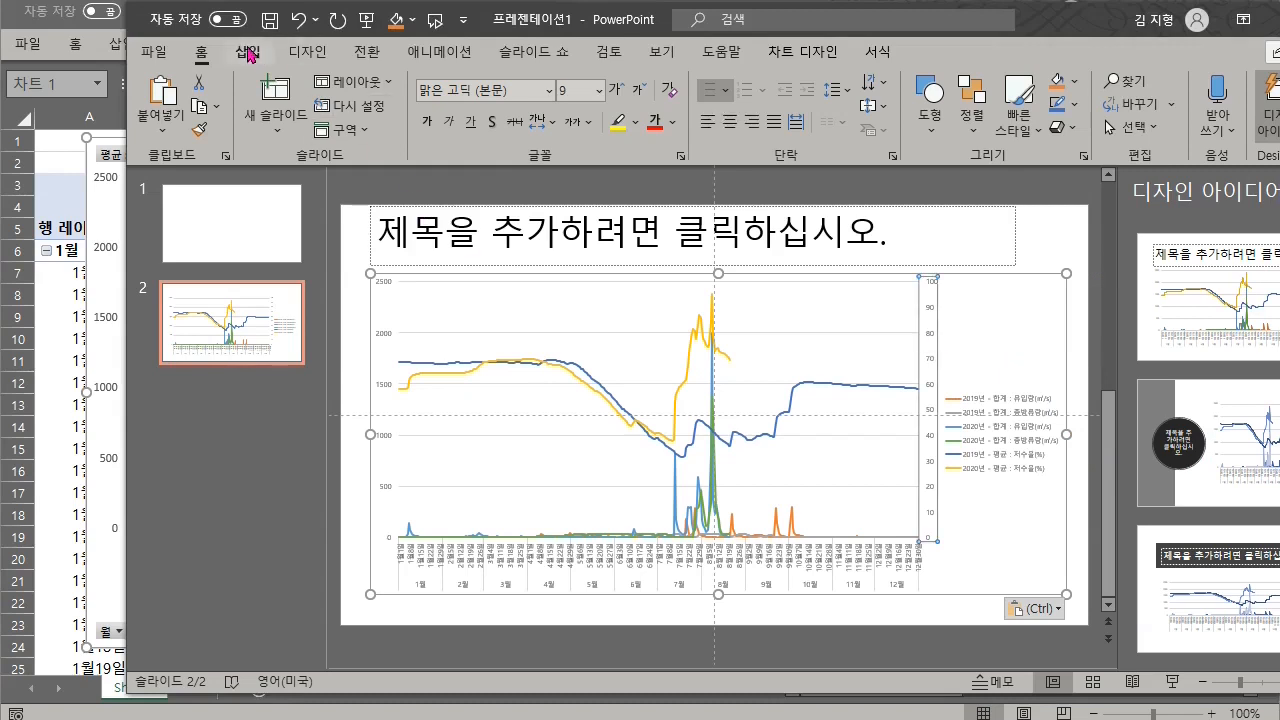
click(613, 91)
click(613, 91)
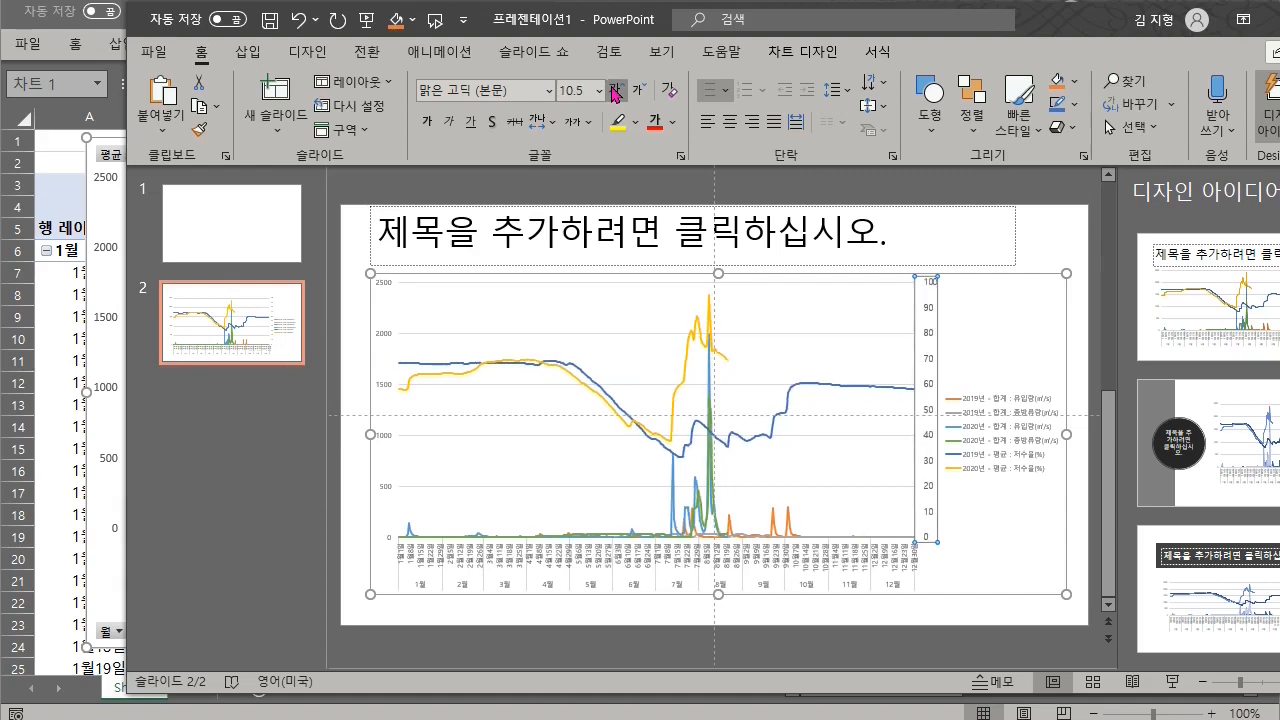
click(615, 91)
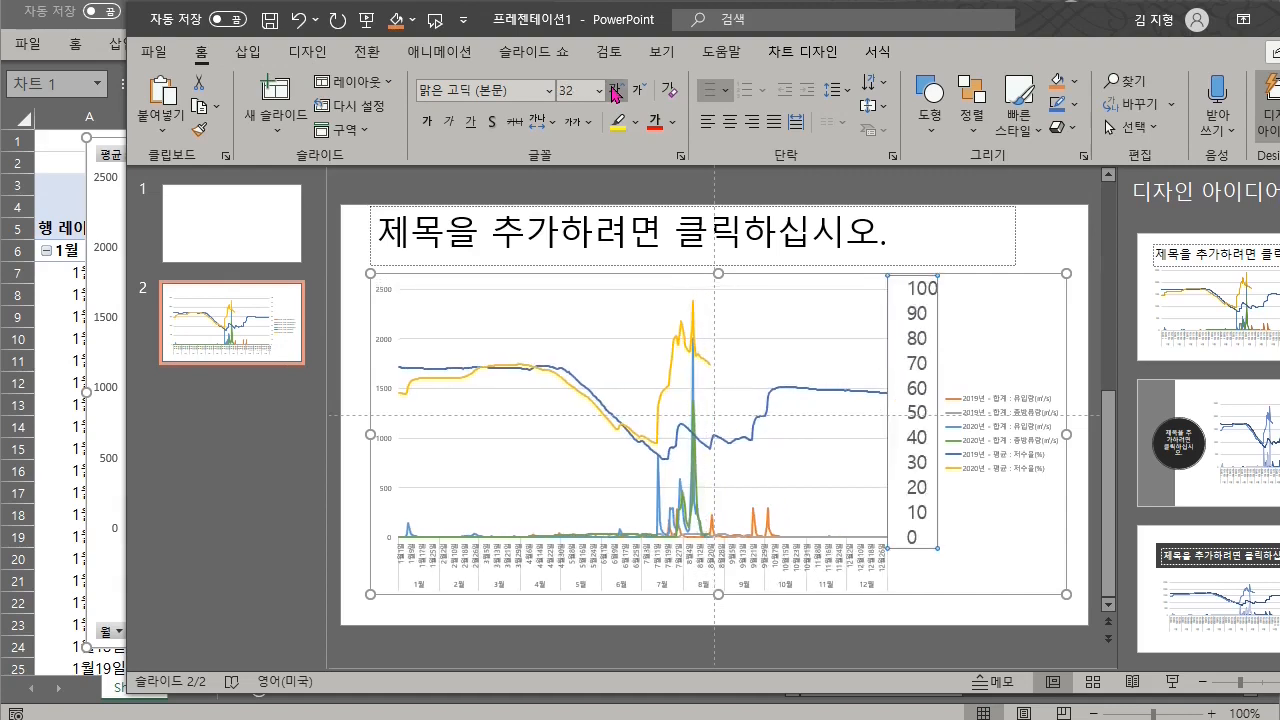
click(615, 91)
click(615, 91)
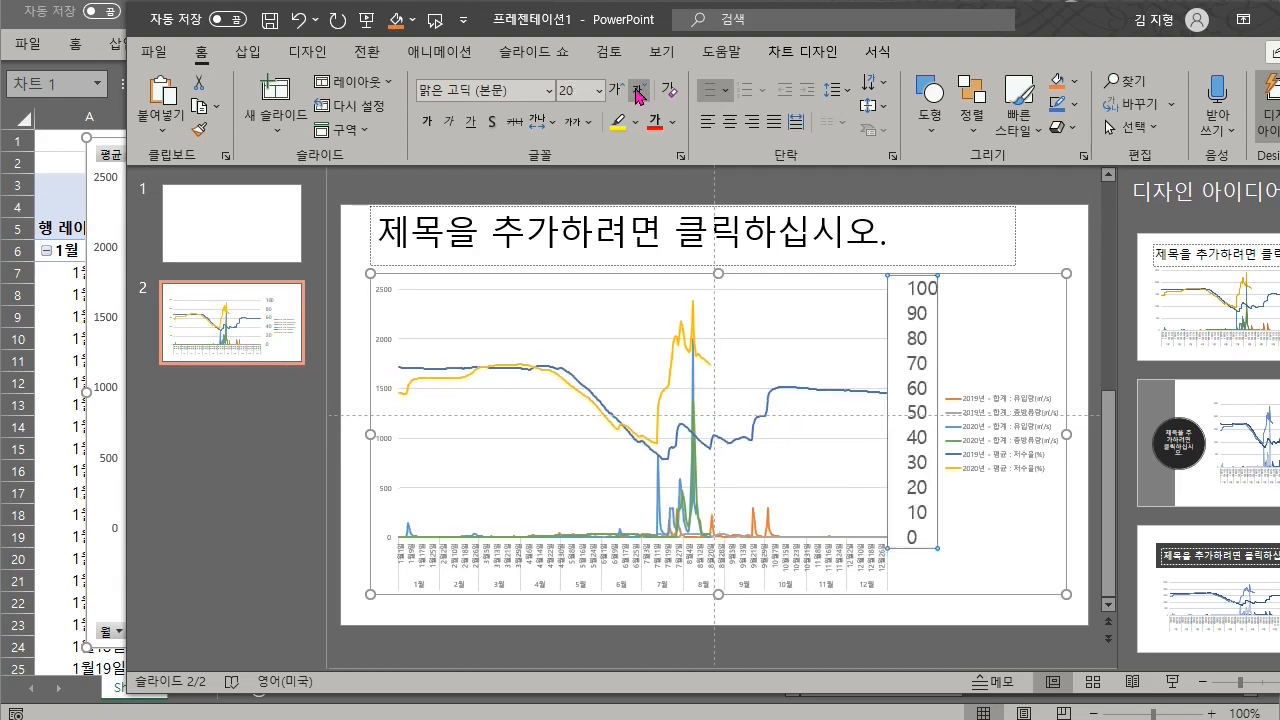
click(638, 92)
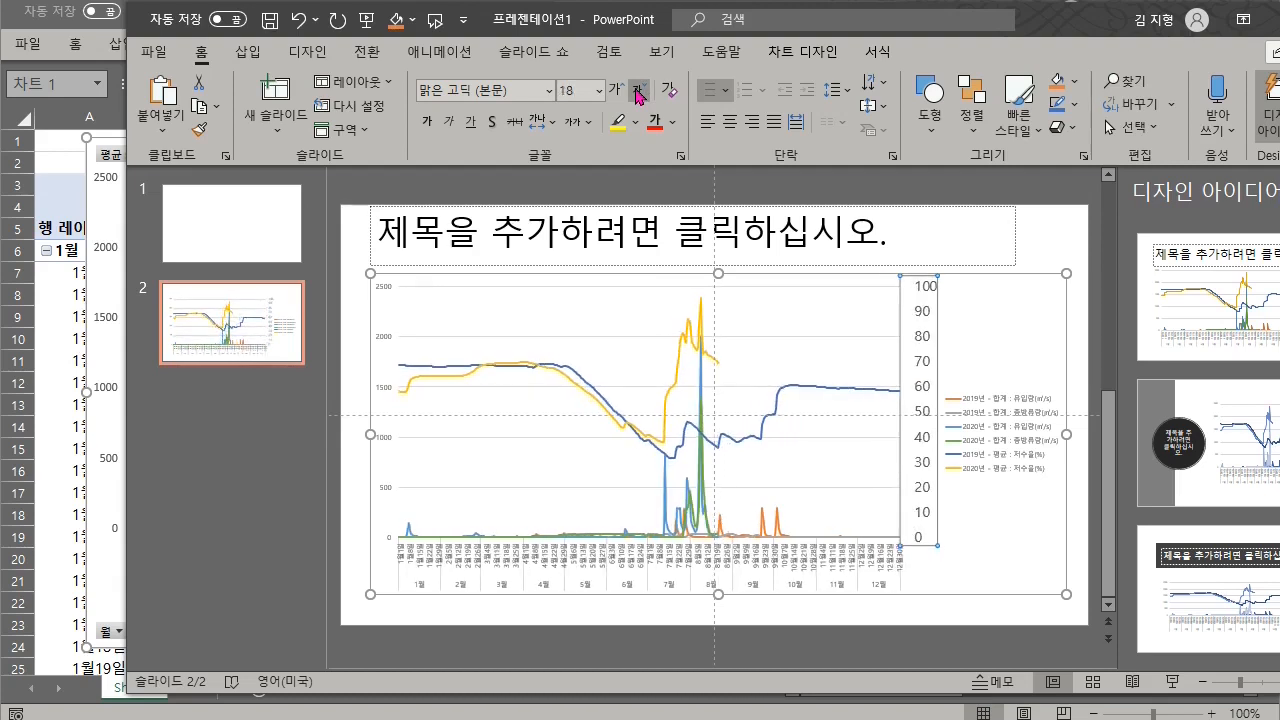
Set the chart's primary vertical axis labels to font size 16 and enlarge the date axis labels
click(385, 342)
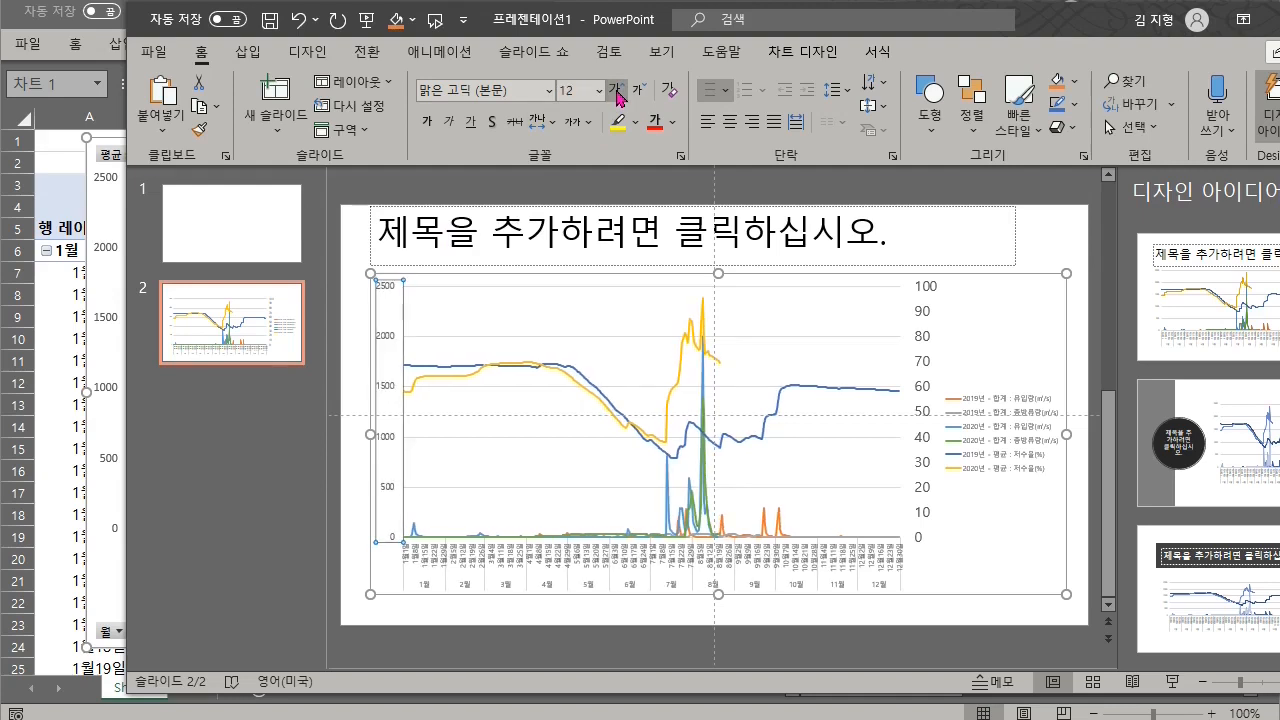
click(617, 98)
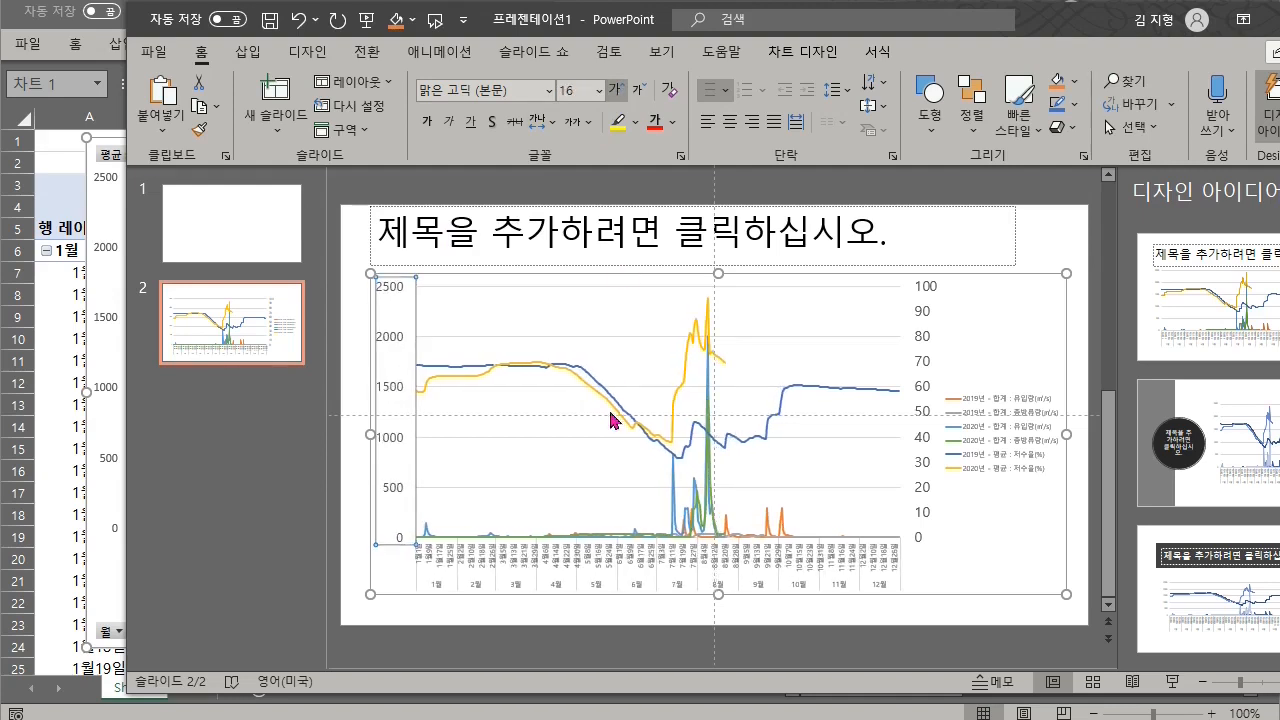
click(597, 562)
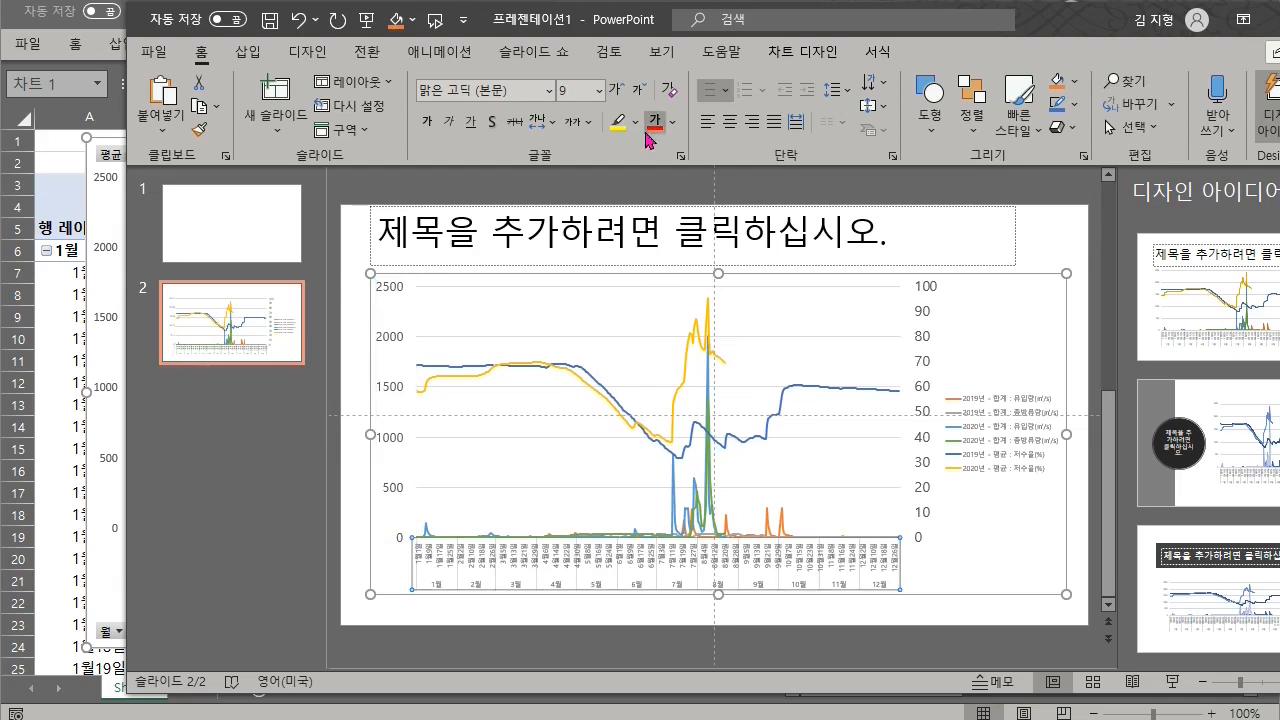
click(1013, 450)
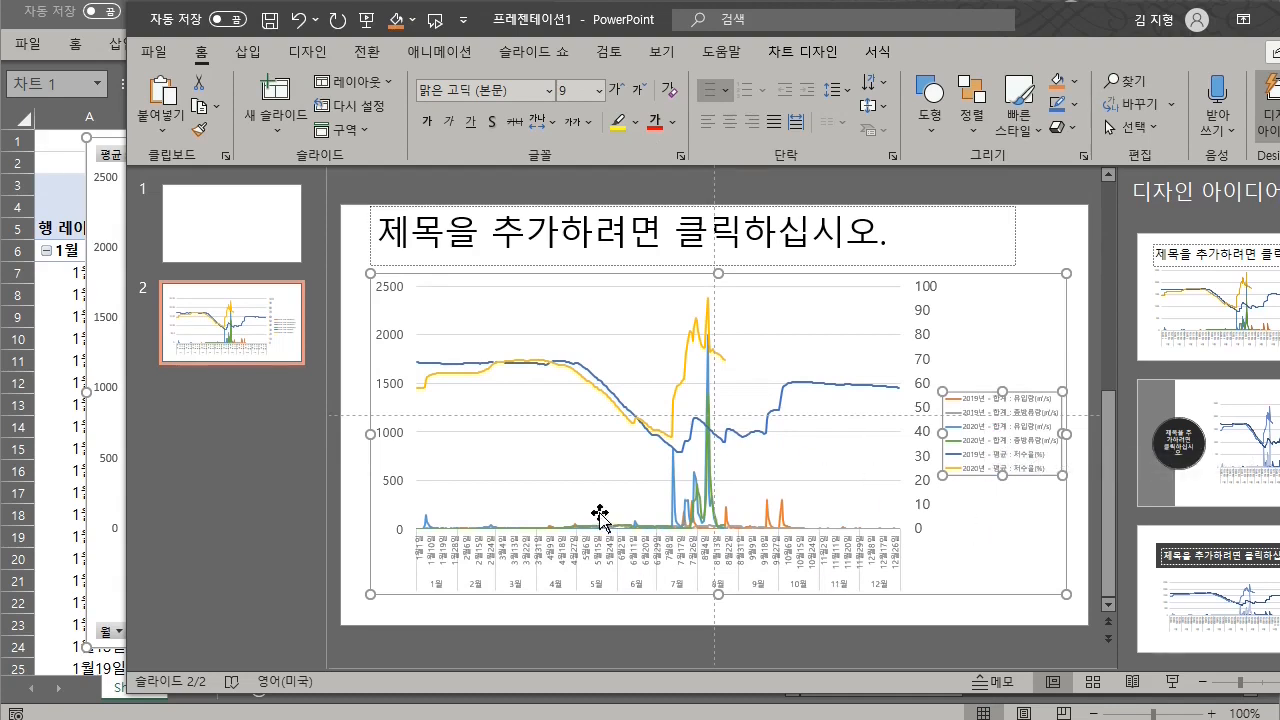
Switch to the Excel workbook and place the pivot chart's legend below the plot
click(91, 272)
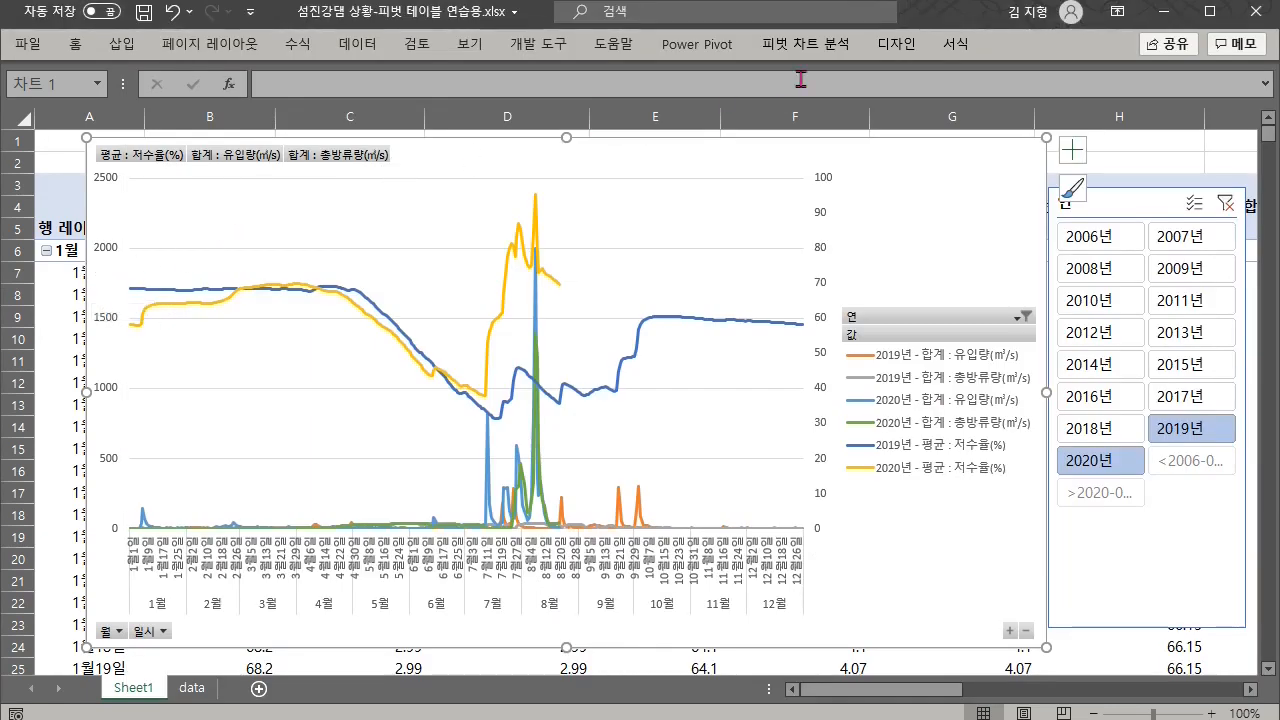
click(893, 48)
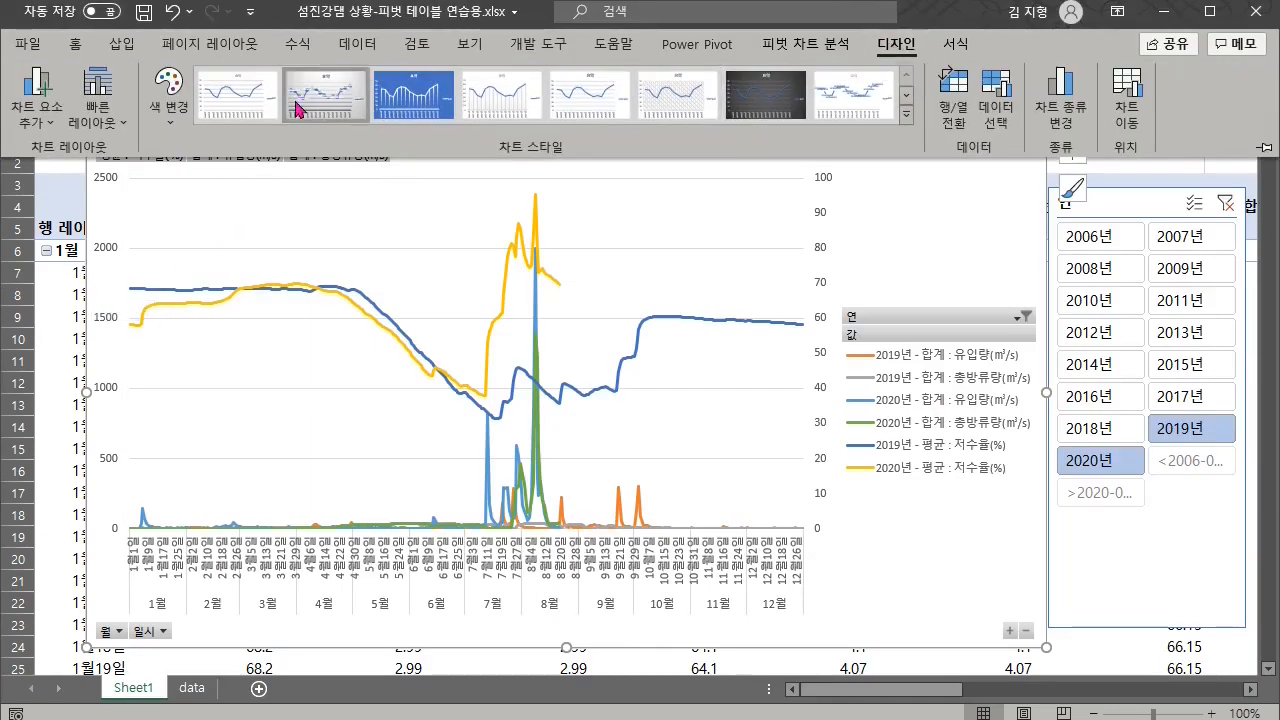
click(40, 115)
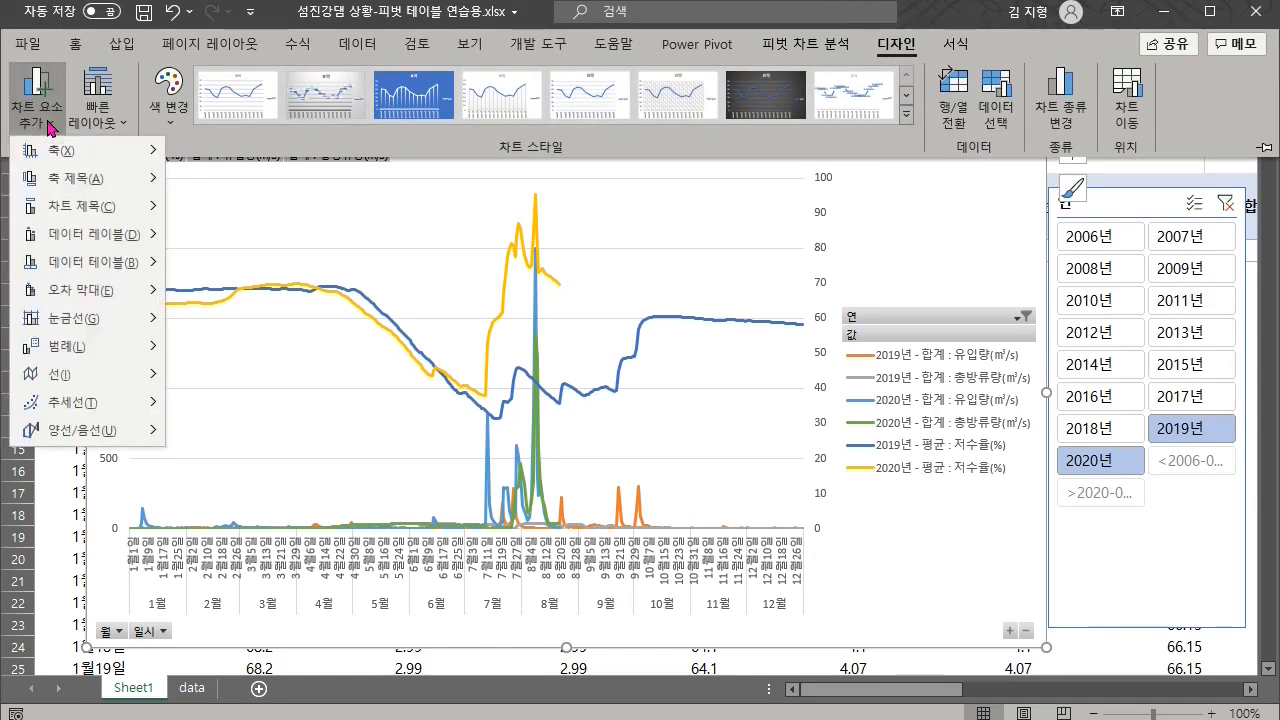
mouse_move(110, 348)
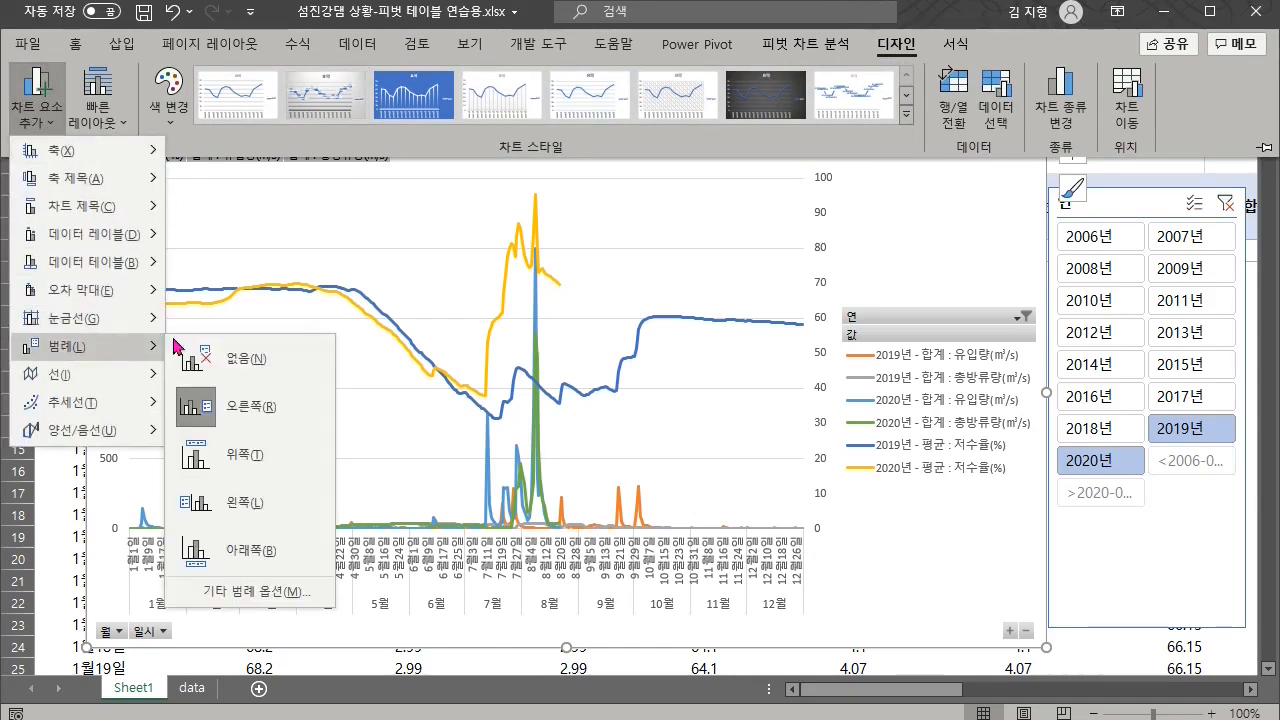
click(244, 551)
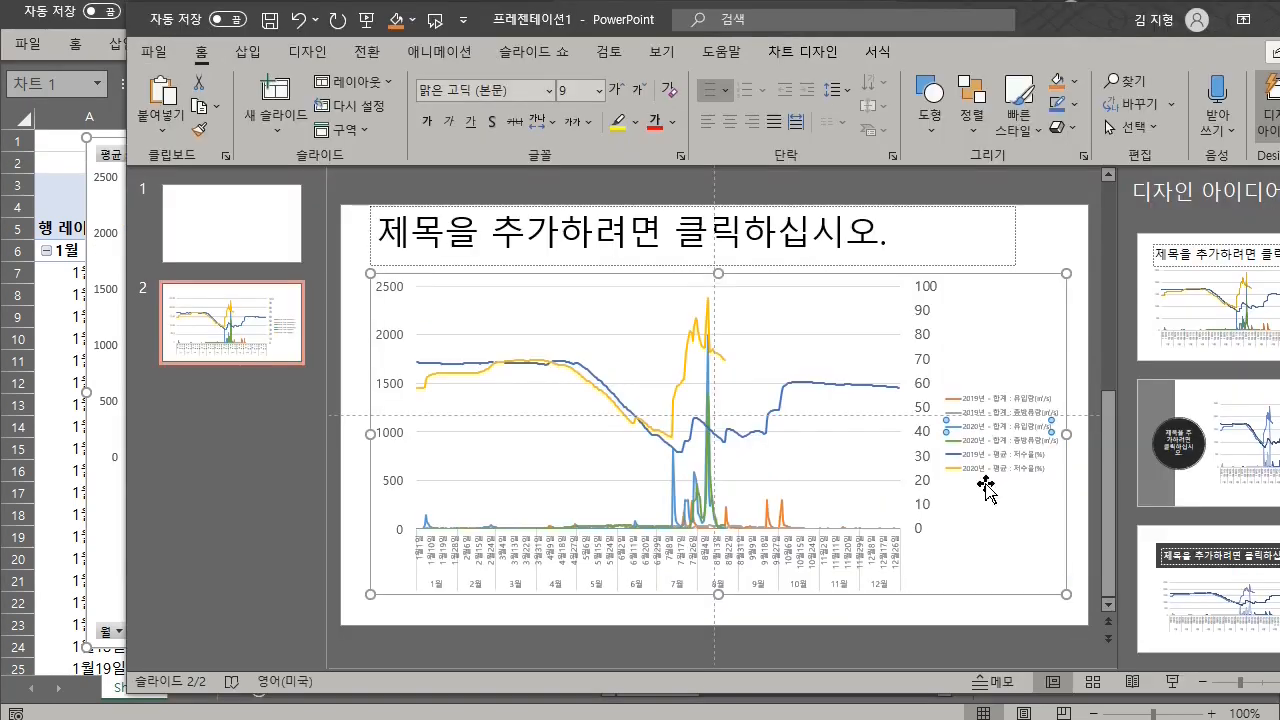
Switch to PowerPoint and place the legend of slide 2's linked chart below the plot
click(986, 484)
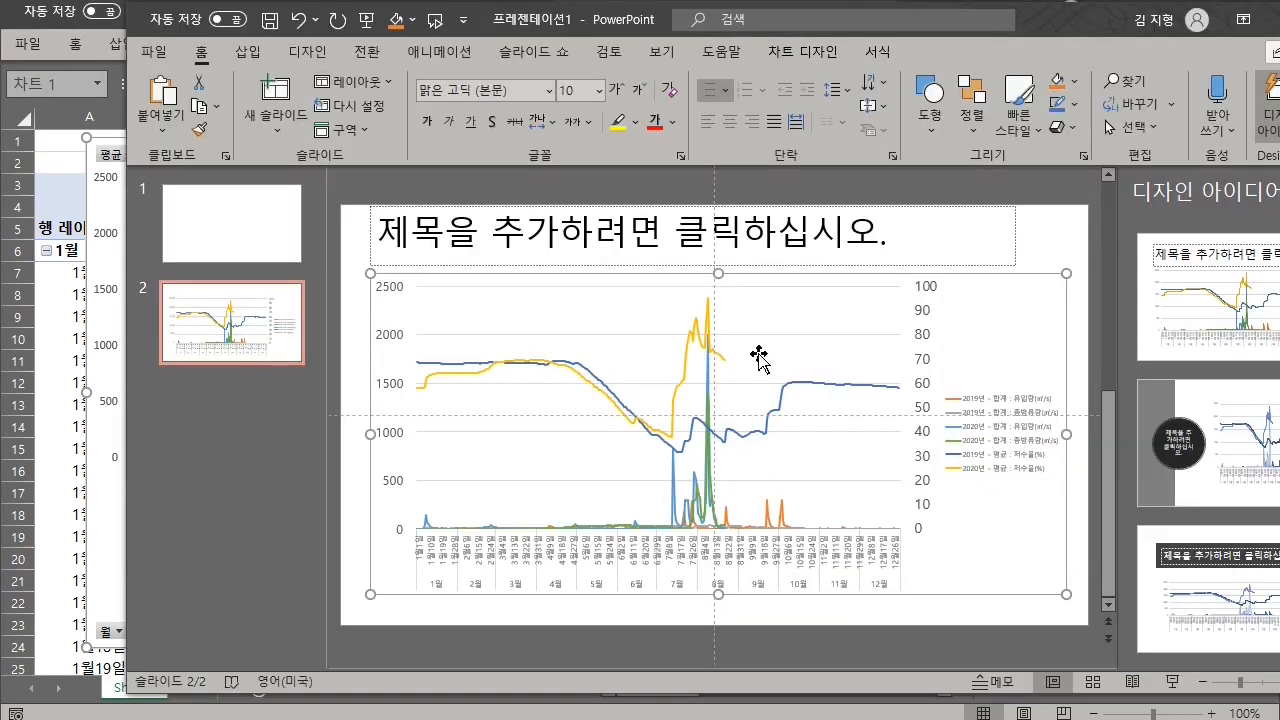
click(829, 55)
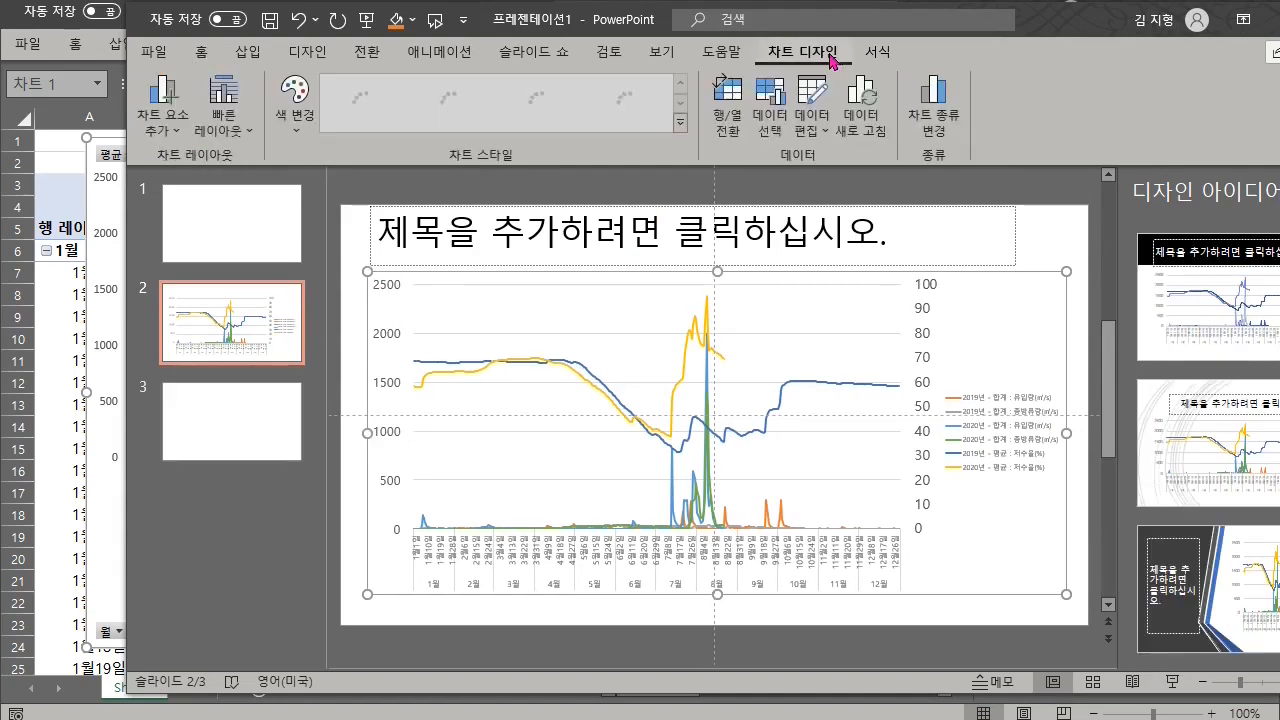
click(172, 126)
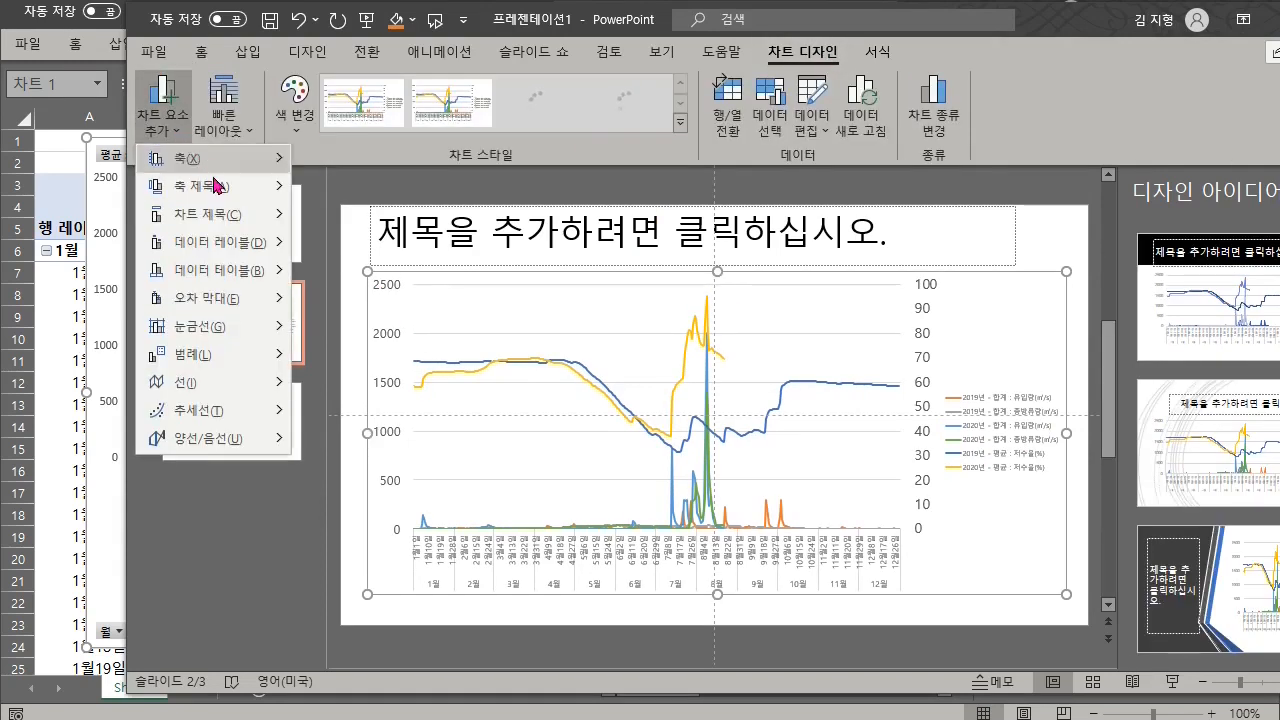
mouse_move(243, 362)
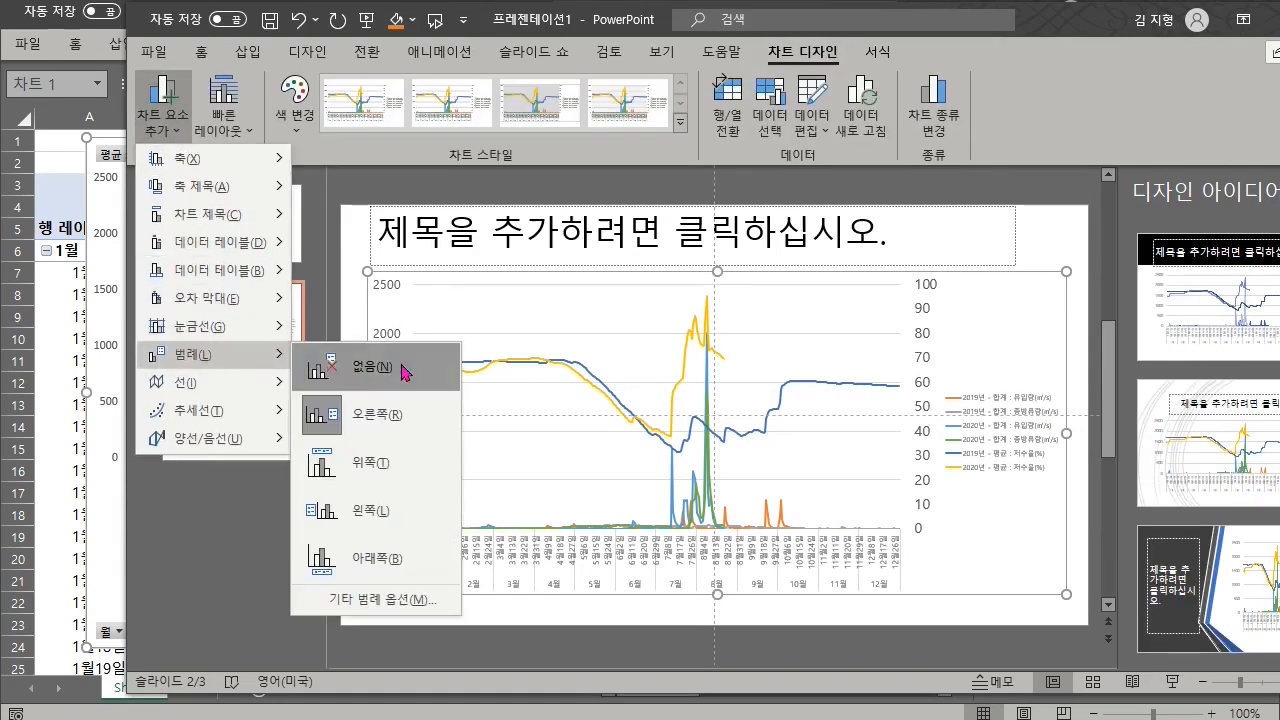
click(385, 562)
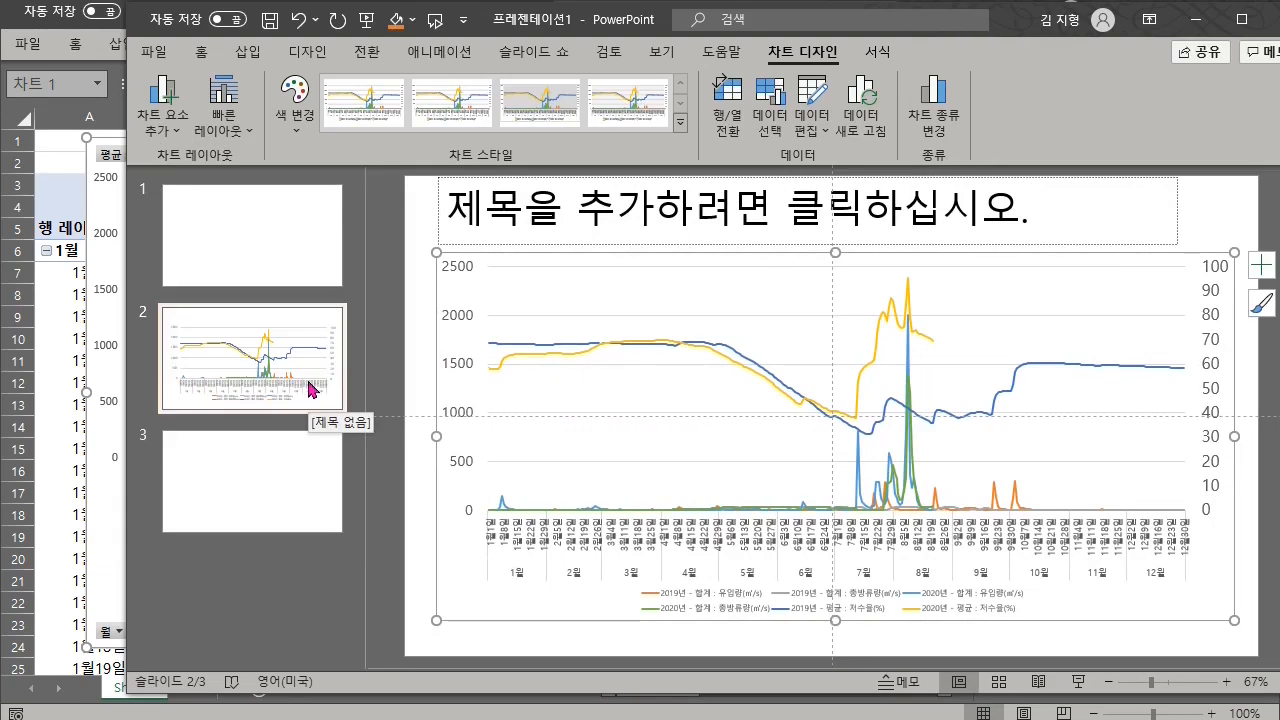
Enter "2019년-2020년" as the title of slide 2
click(738, 212)
text(2019)
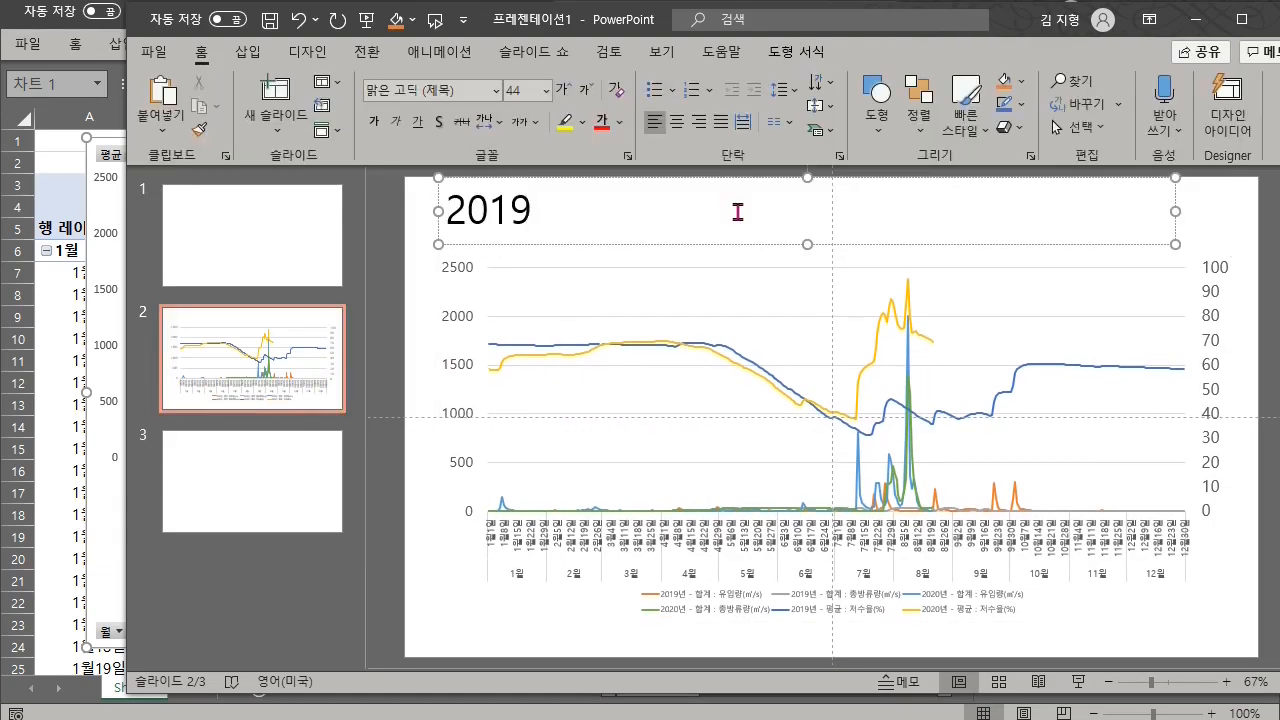
text(년 2020)
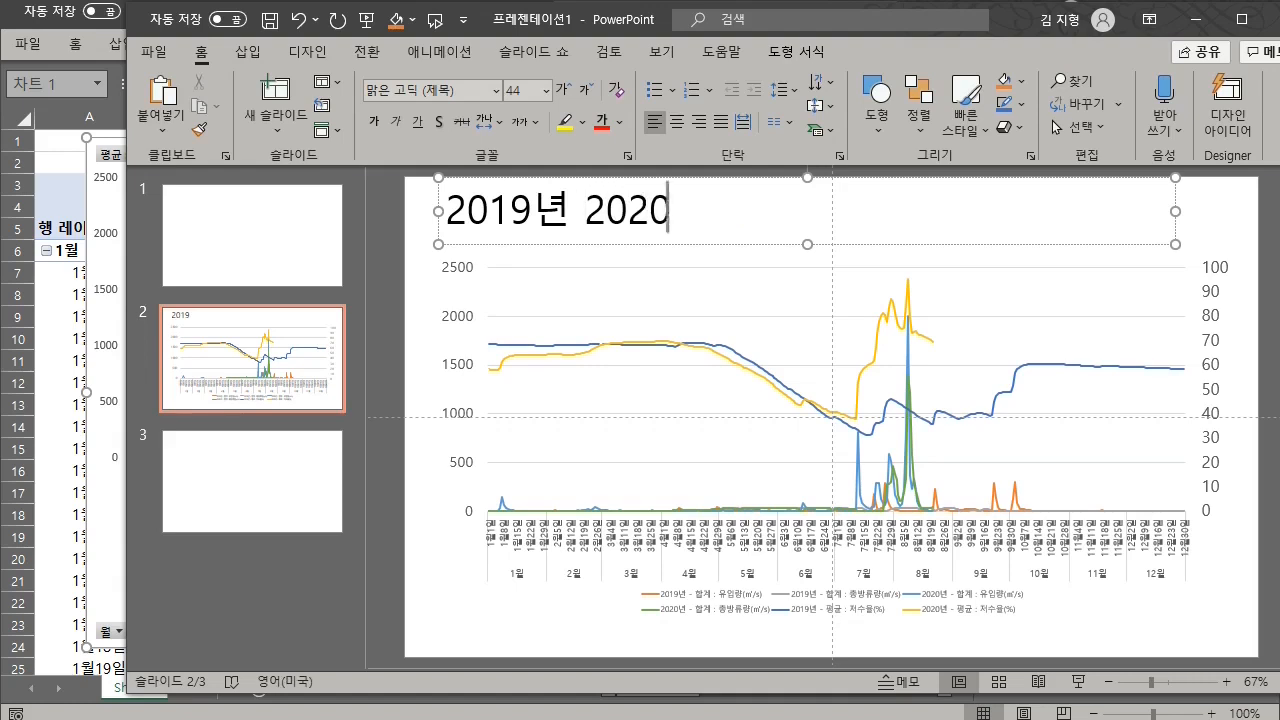
text(년)
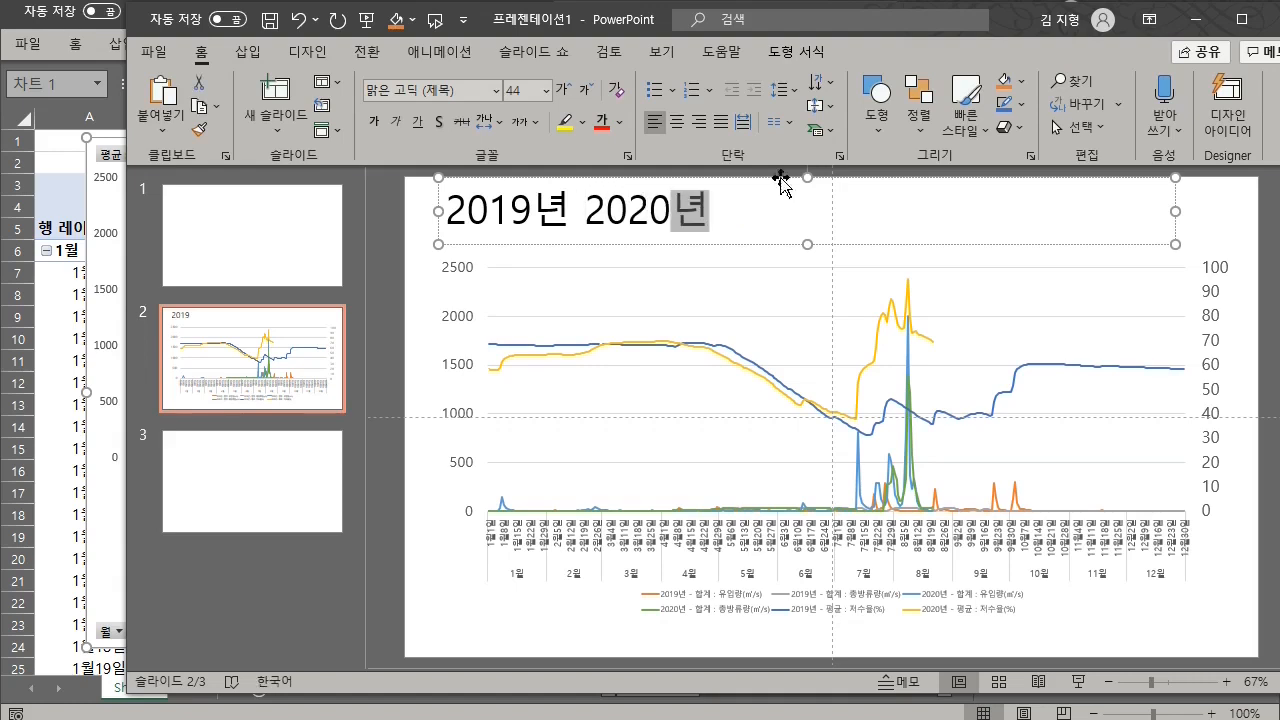
click(583, 207)
key(BackSpace)
text(-)
click(317, 366)
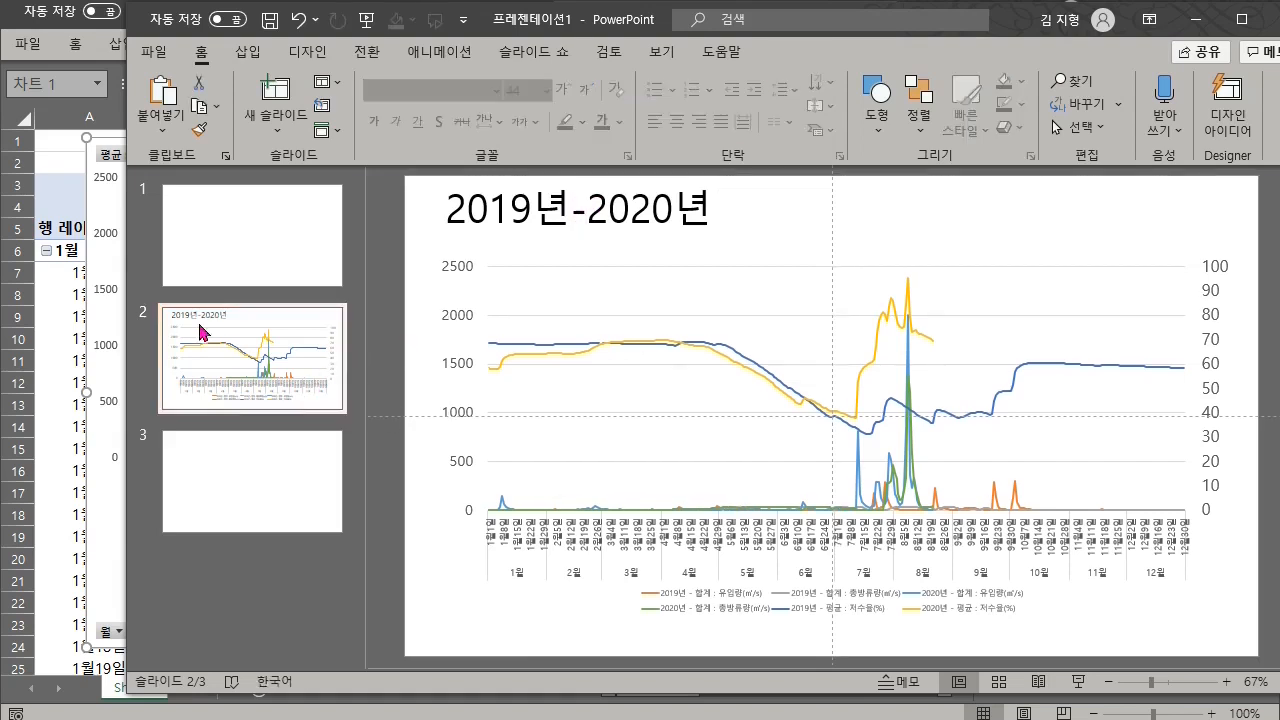
Switch to the Excel workbook and filter the pivot chart to 2017년 and 2018년 with the year slicer
click(95, 248)
key(Escape)
click(1183, 400)
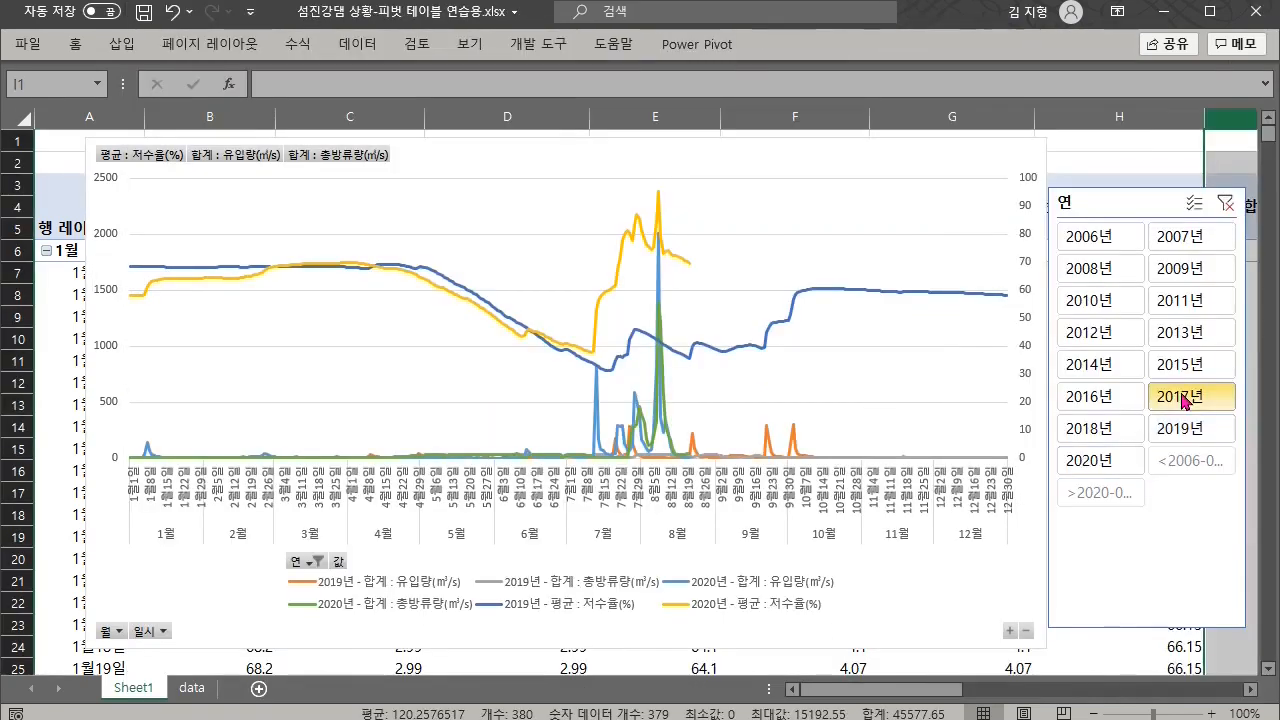
click(1113, 430)
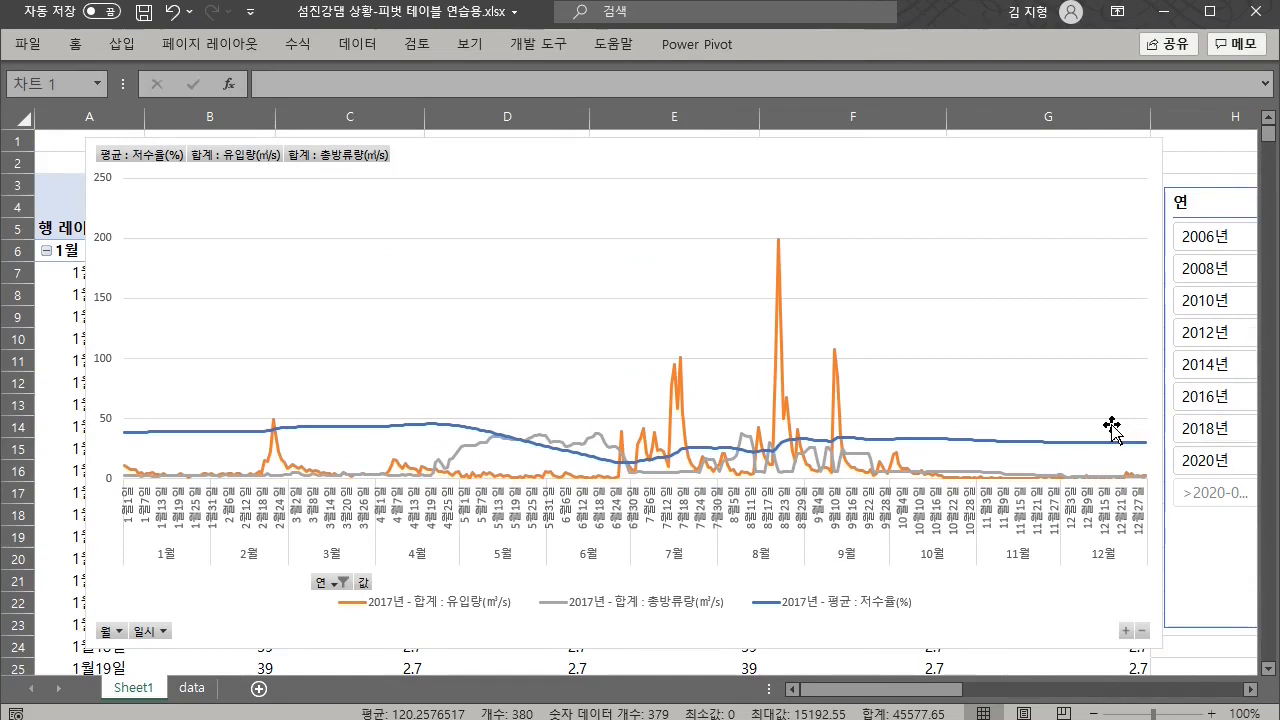
ctrl+click(1205, 440)
Plot the 2018년 and 2017년 평균 : 저수율(%) series on the secondary axis and close the formatting pane
click(966, 453)
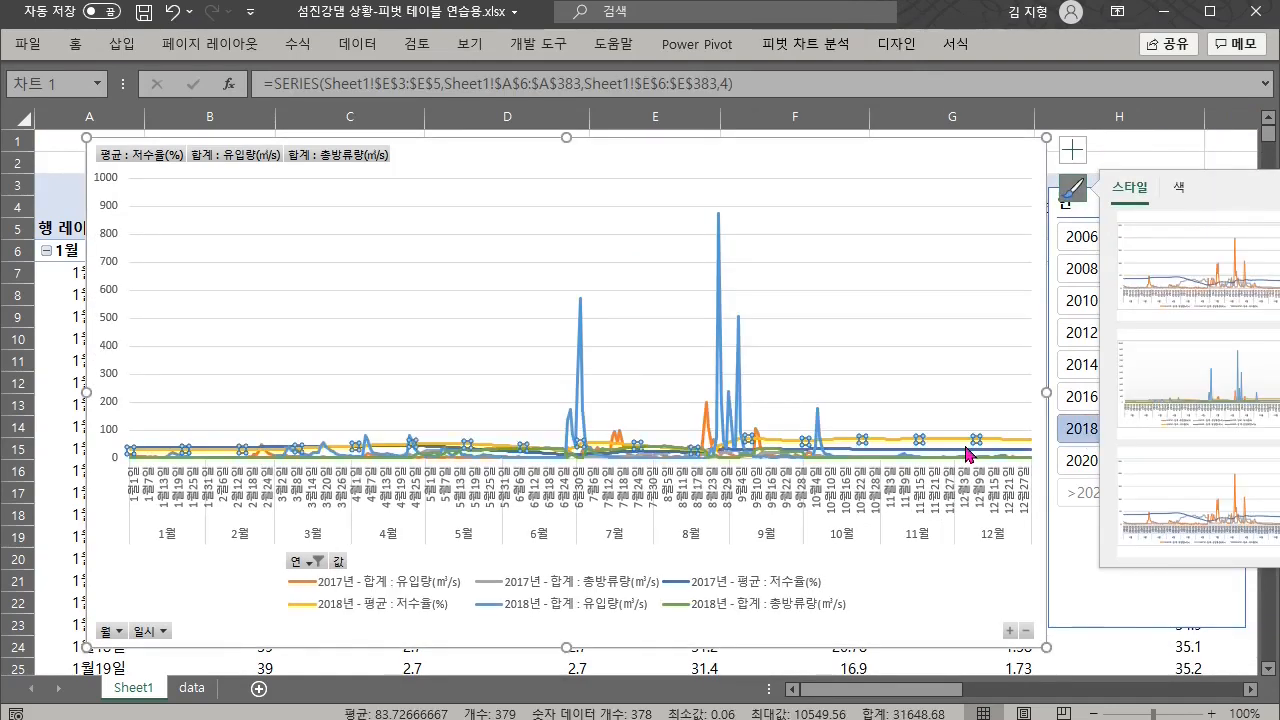
right_click(968, 445)
key(Escape)
double_click(1005, 440)
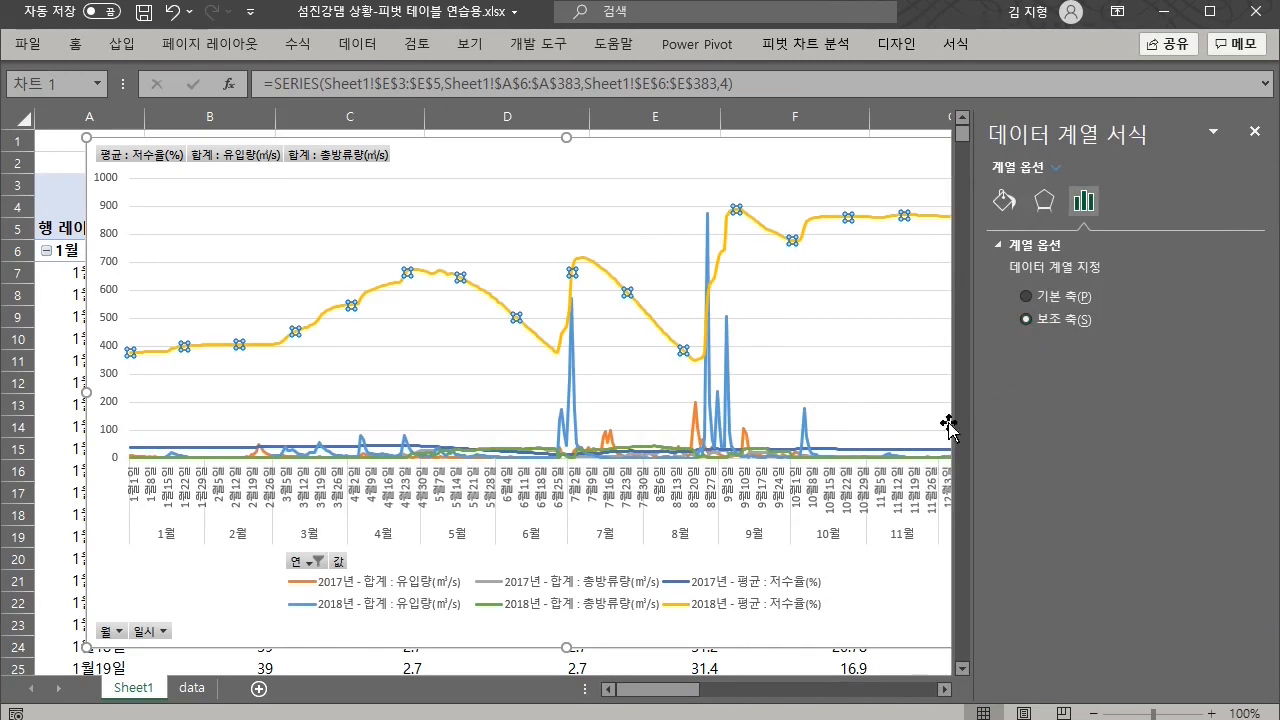
click(909, 446)
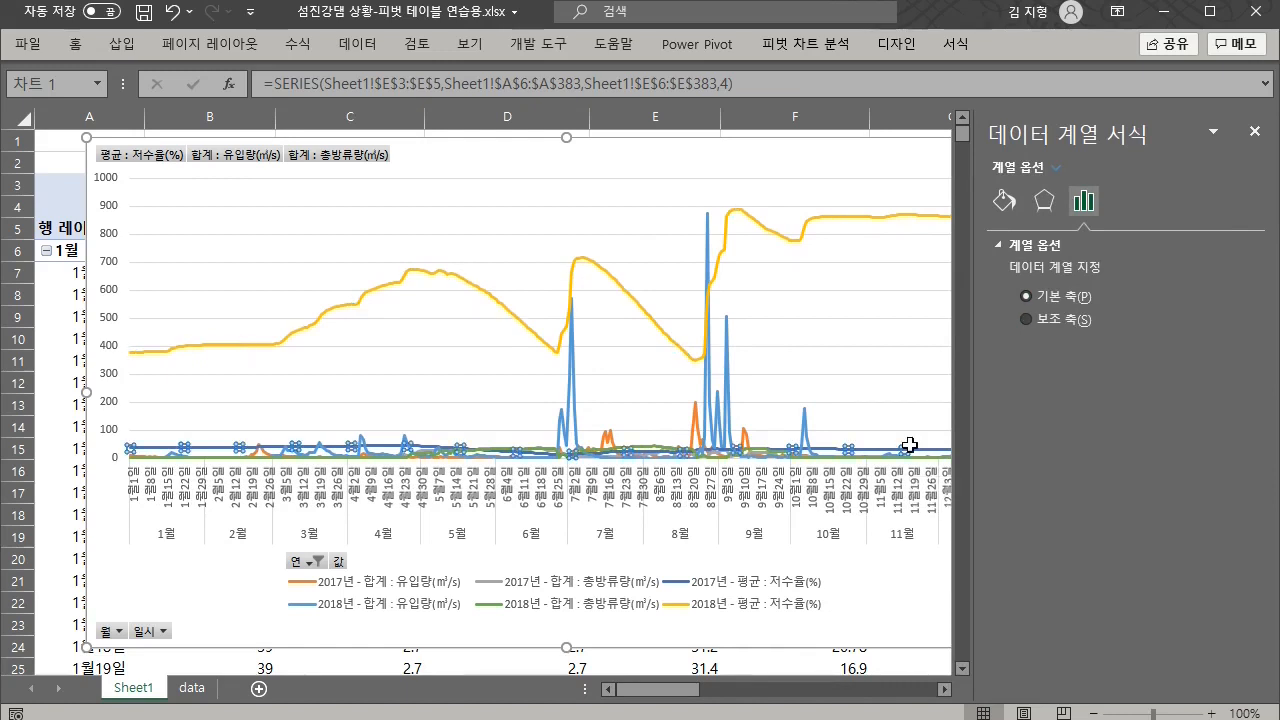
click(1035, 322)
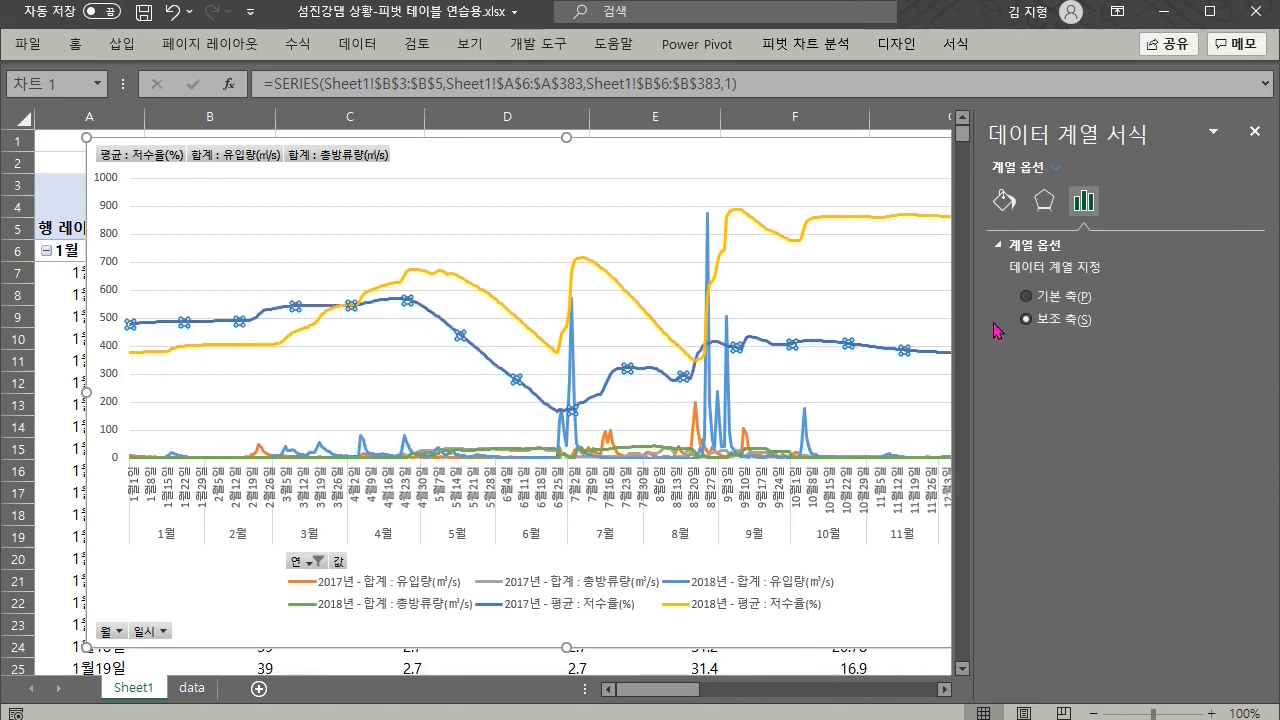
click(911, 306)
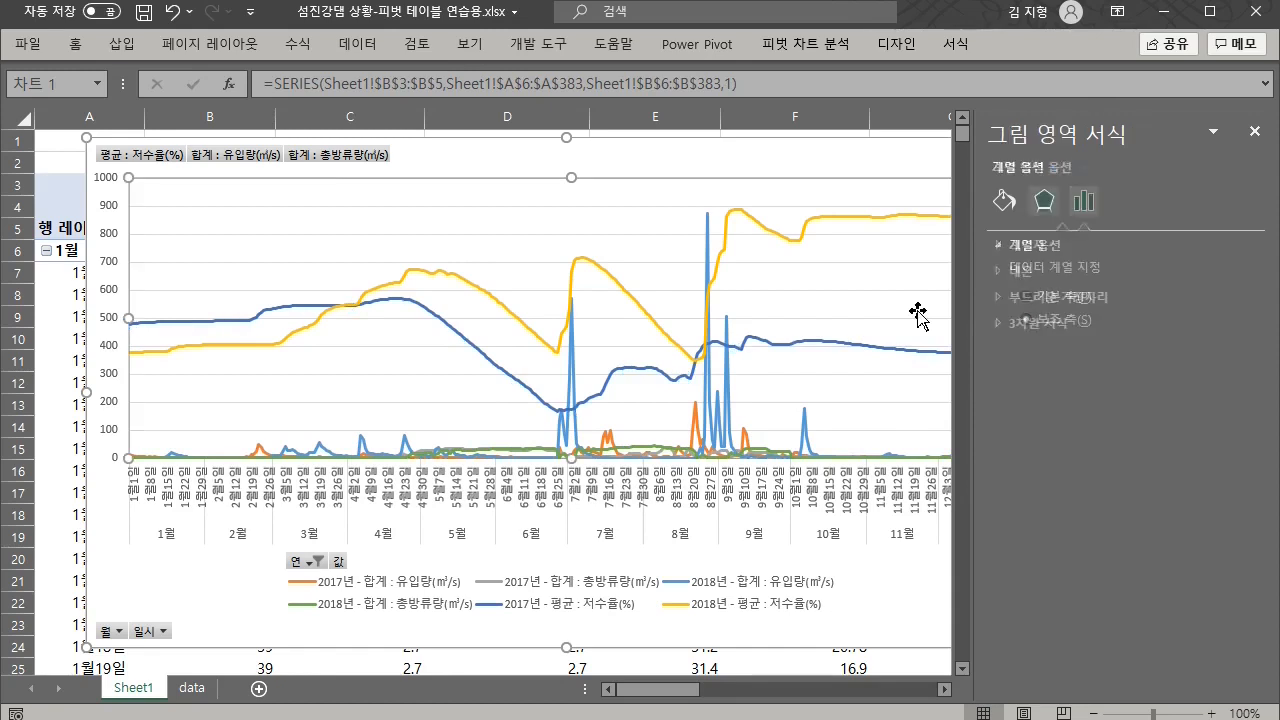
click(1254, 131)
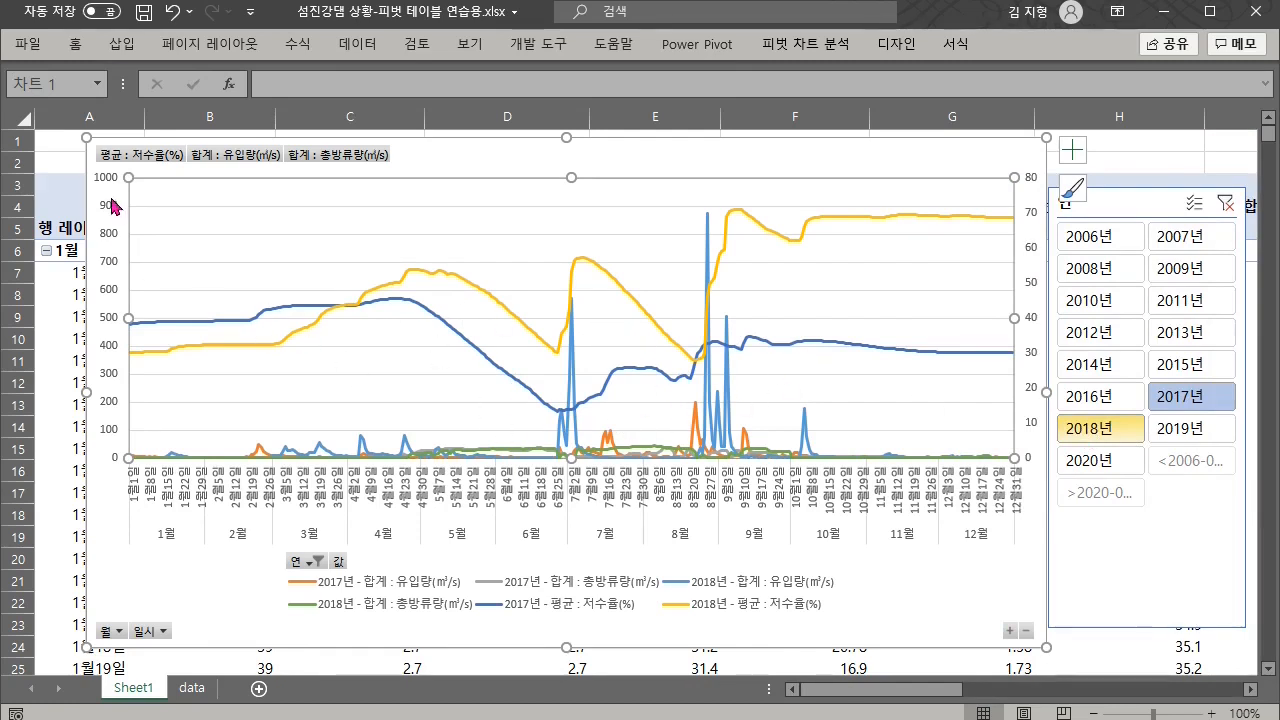
Compare the Excel pivot chart with PowerPoint's slides 2 and 3, and view the available paste options
click(88, 140)
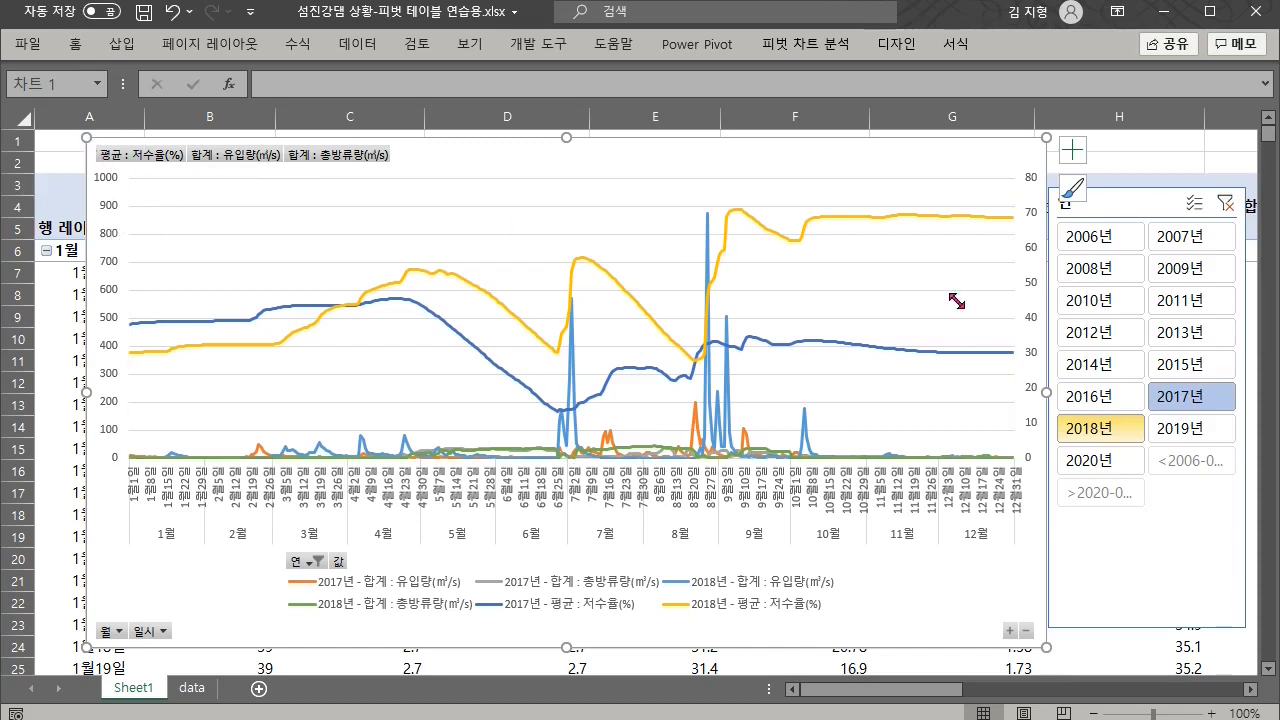
key(alt+Tab)
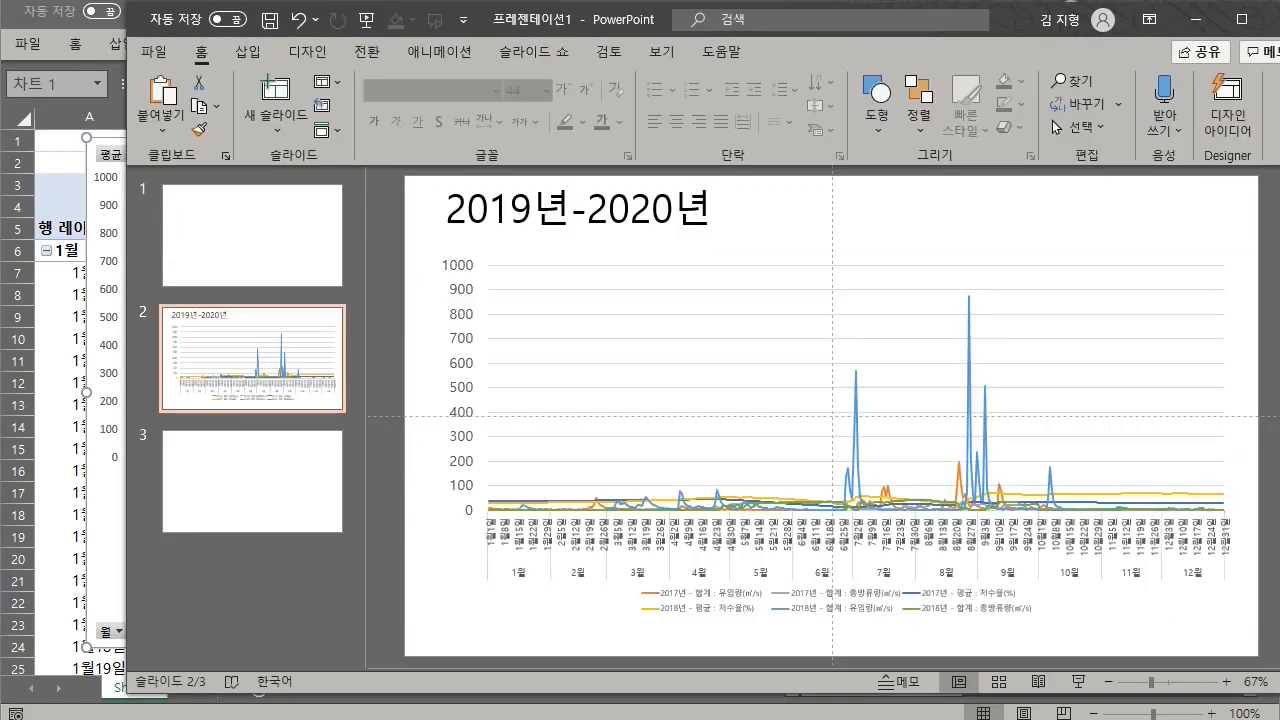
click(329, 478)
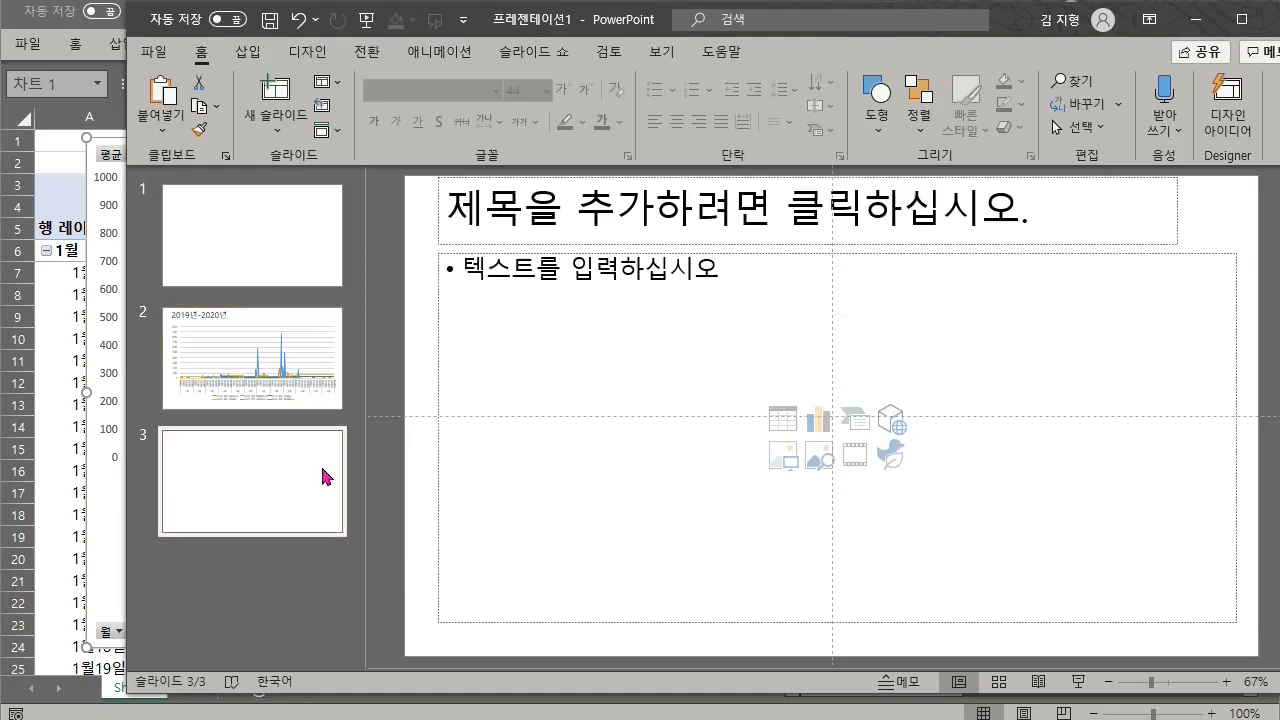
click(314, 383)
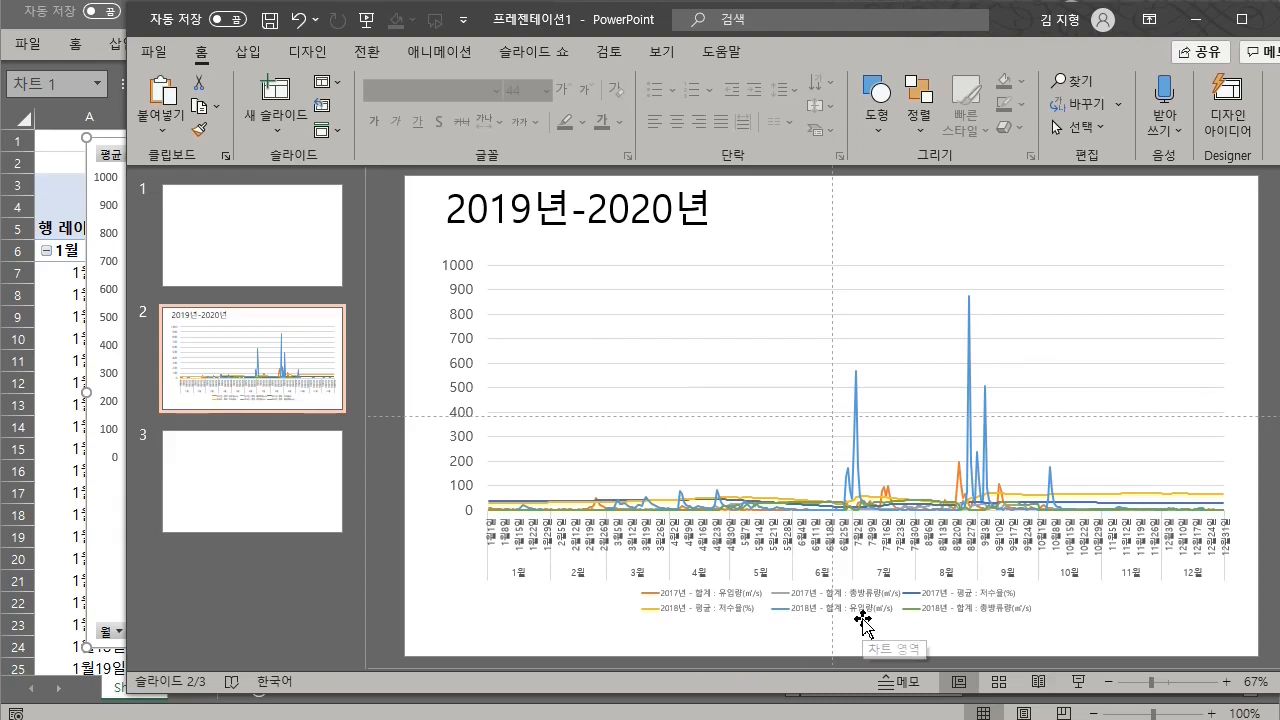
click(284, 480)
click(297, 370)
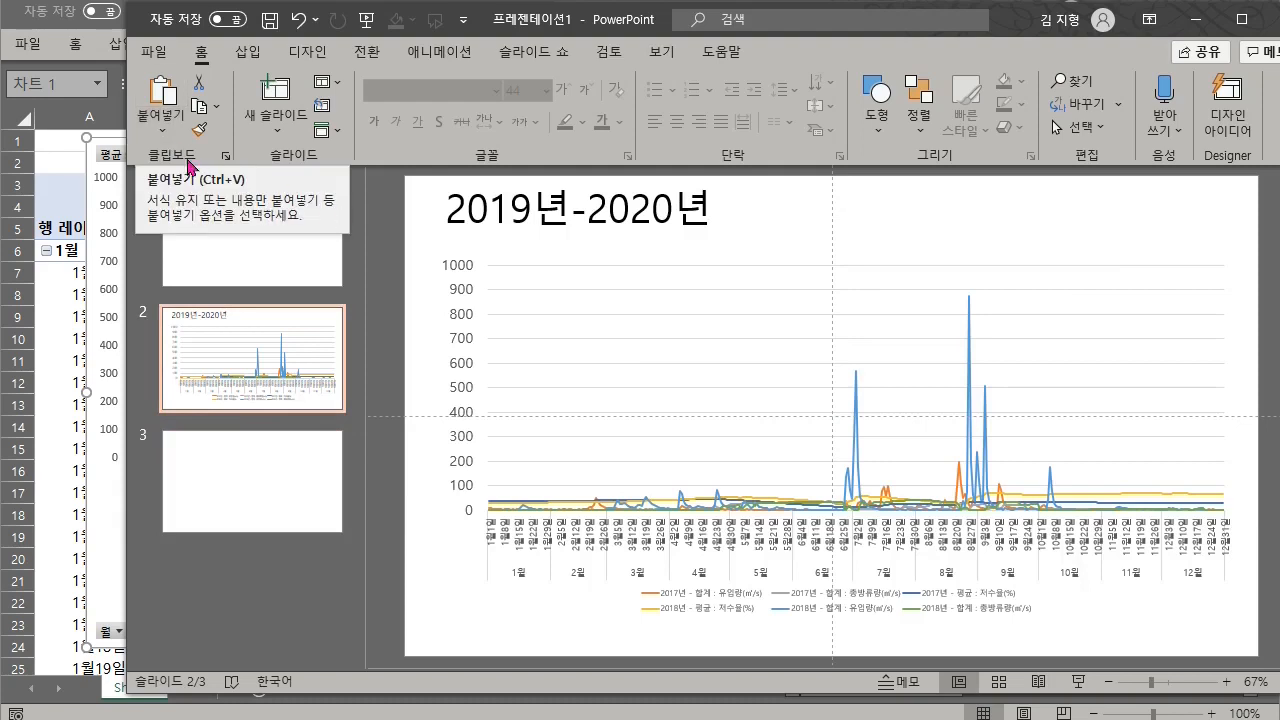
click(162, 129)
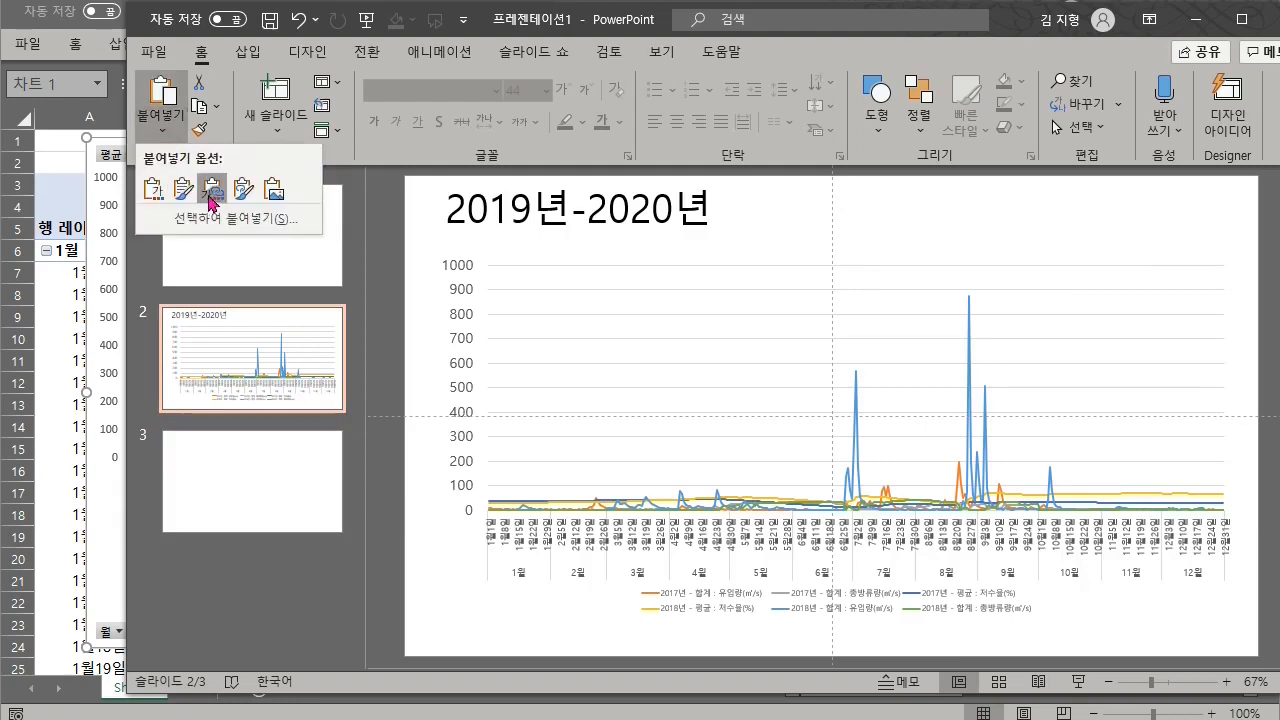
click(88, 455)
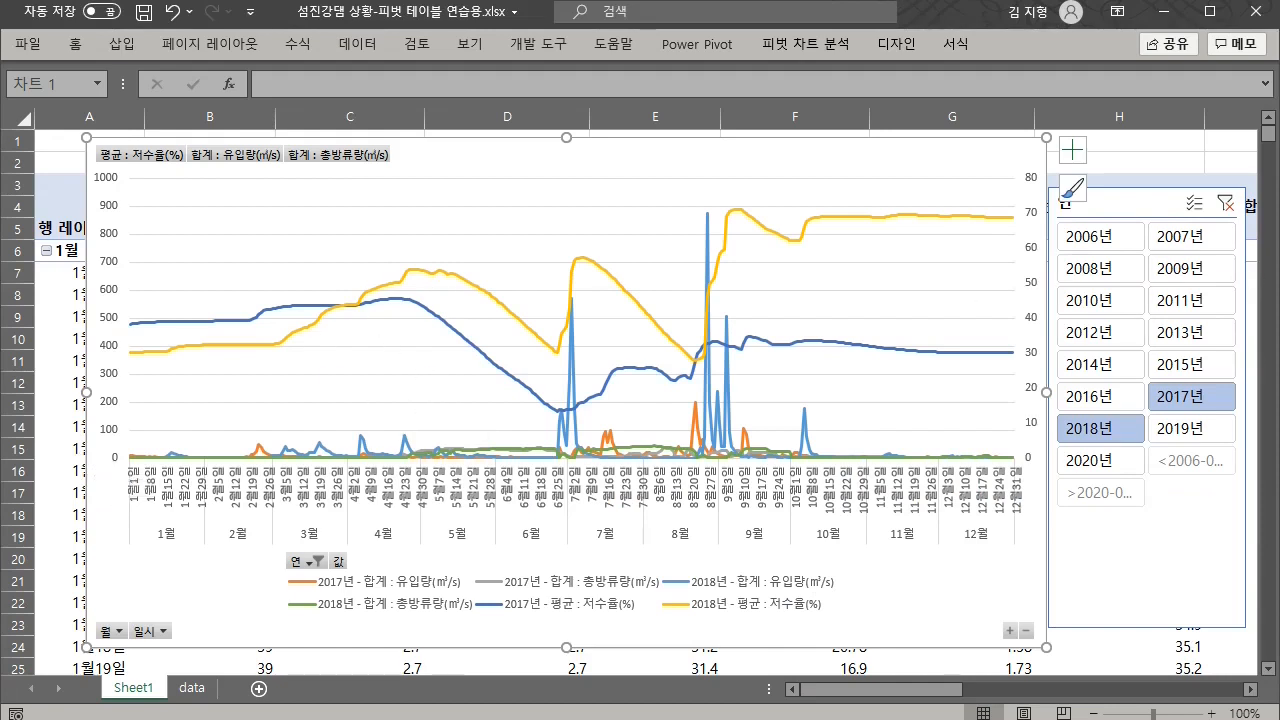
key(alt+Tab)
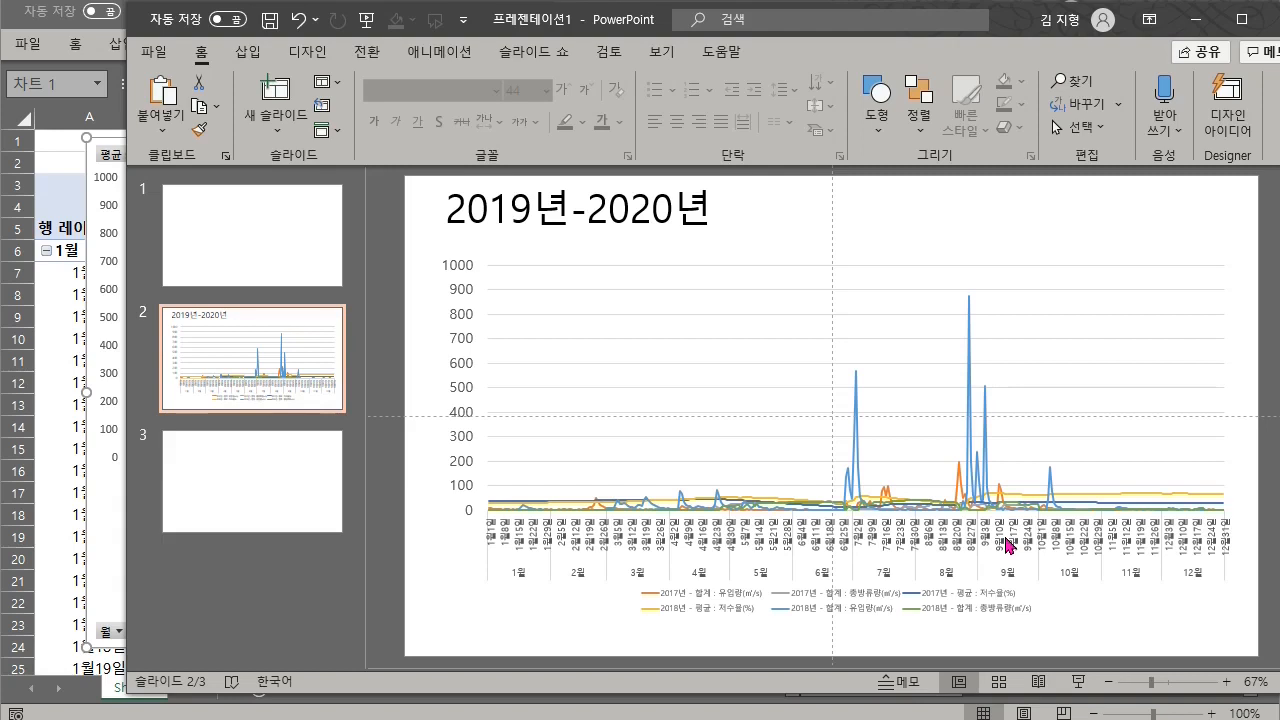
Undo the secondary-axis changes and the 2017년 and 2018년 filtering in Excel, and return to slide 2 in PowerPoint
click(92, 519)
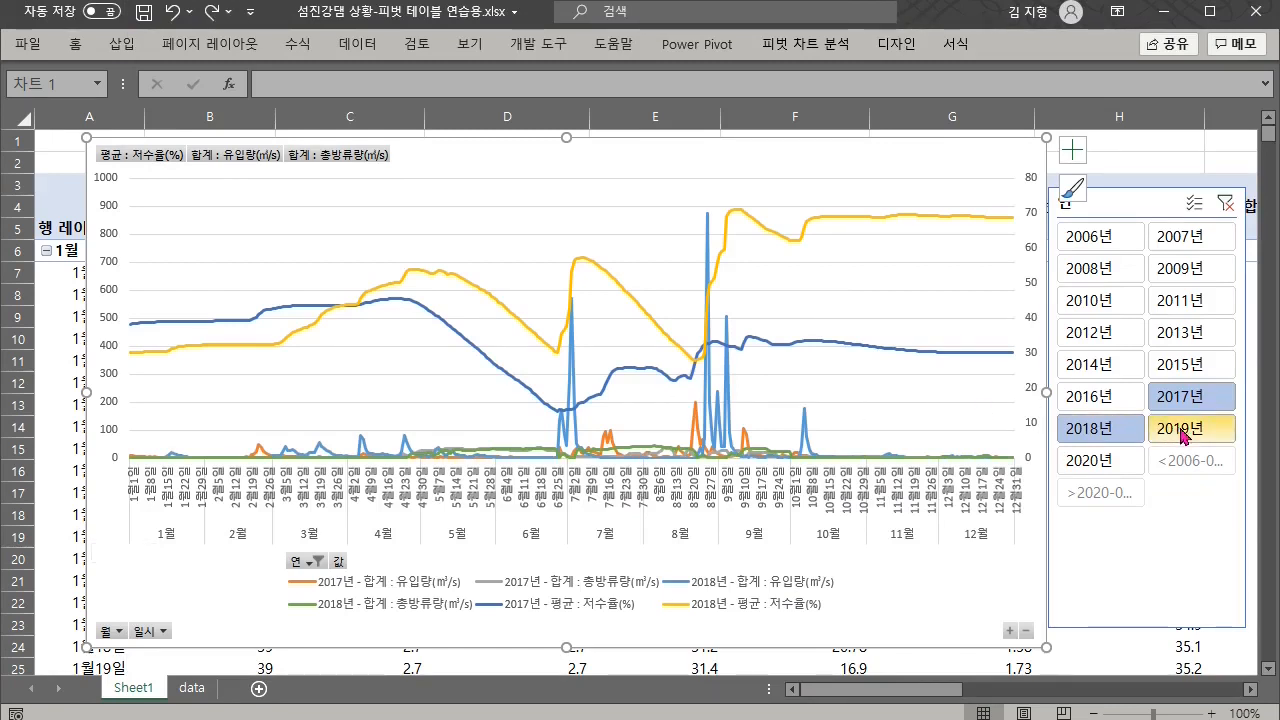
click(172, 10)
click(172, 10)
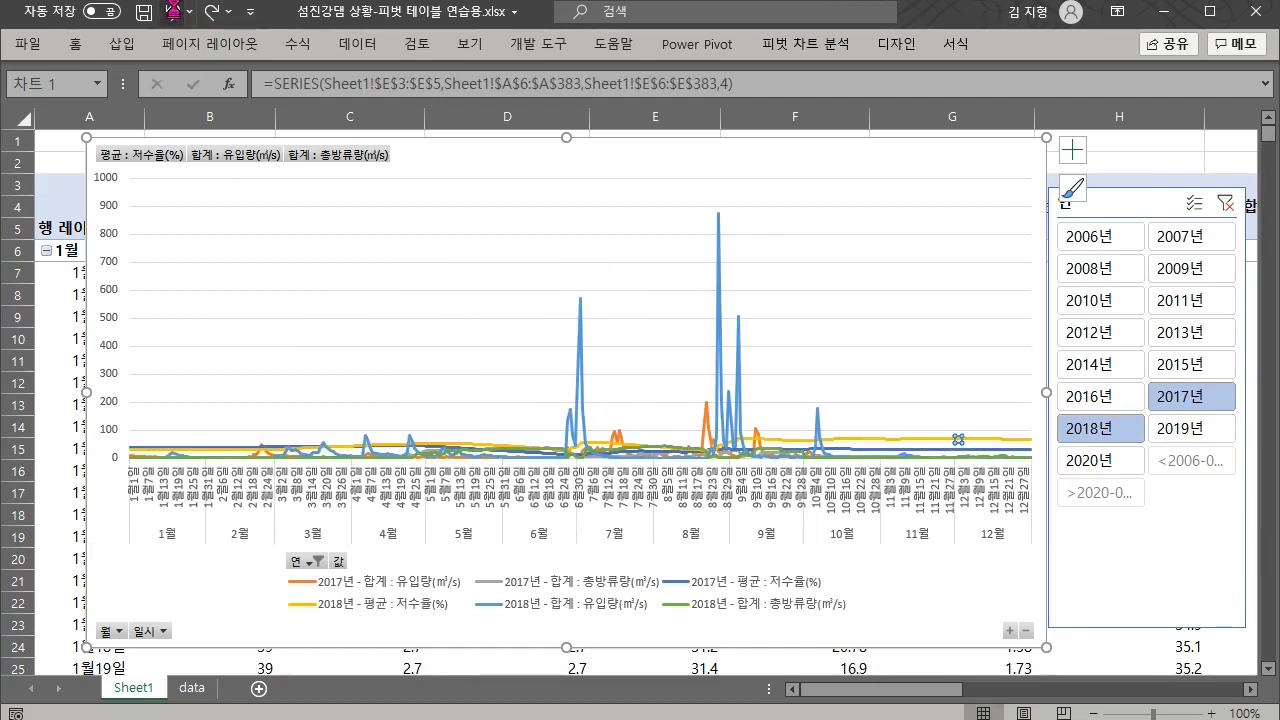
click(172, 10)
click(172, 10)
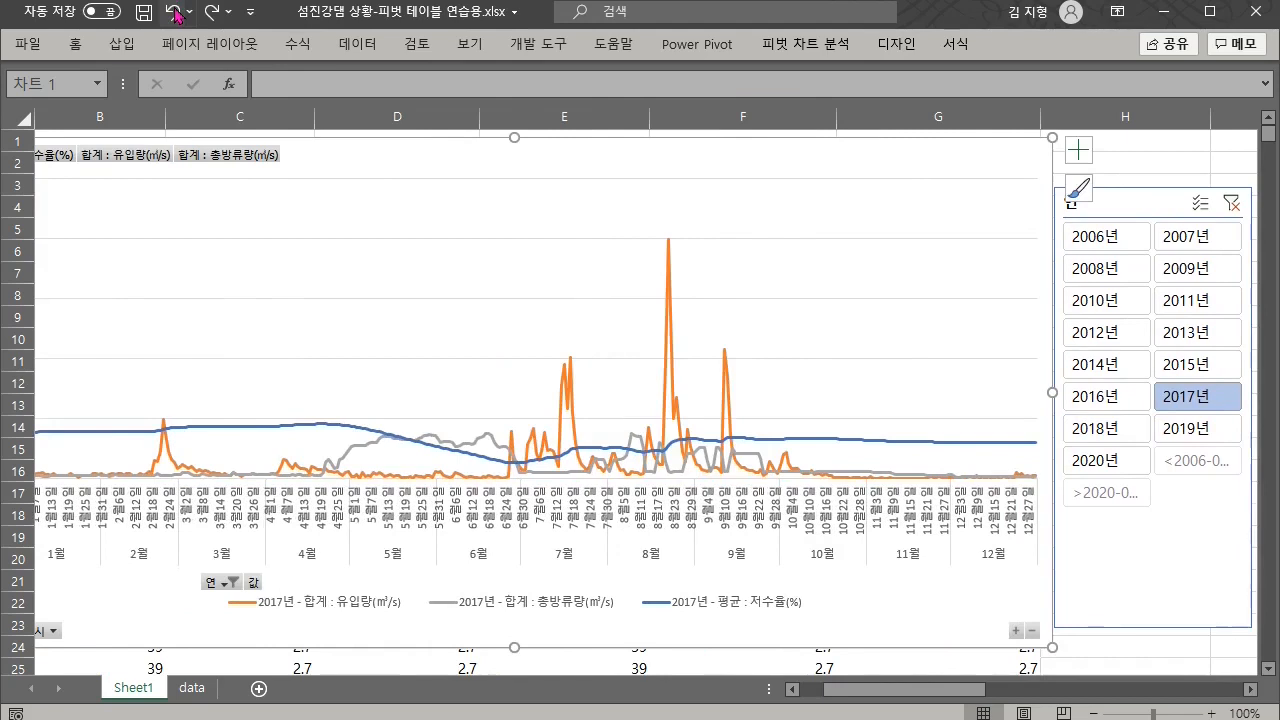
click(172, 10)
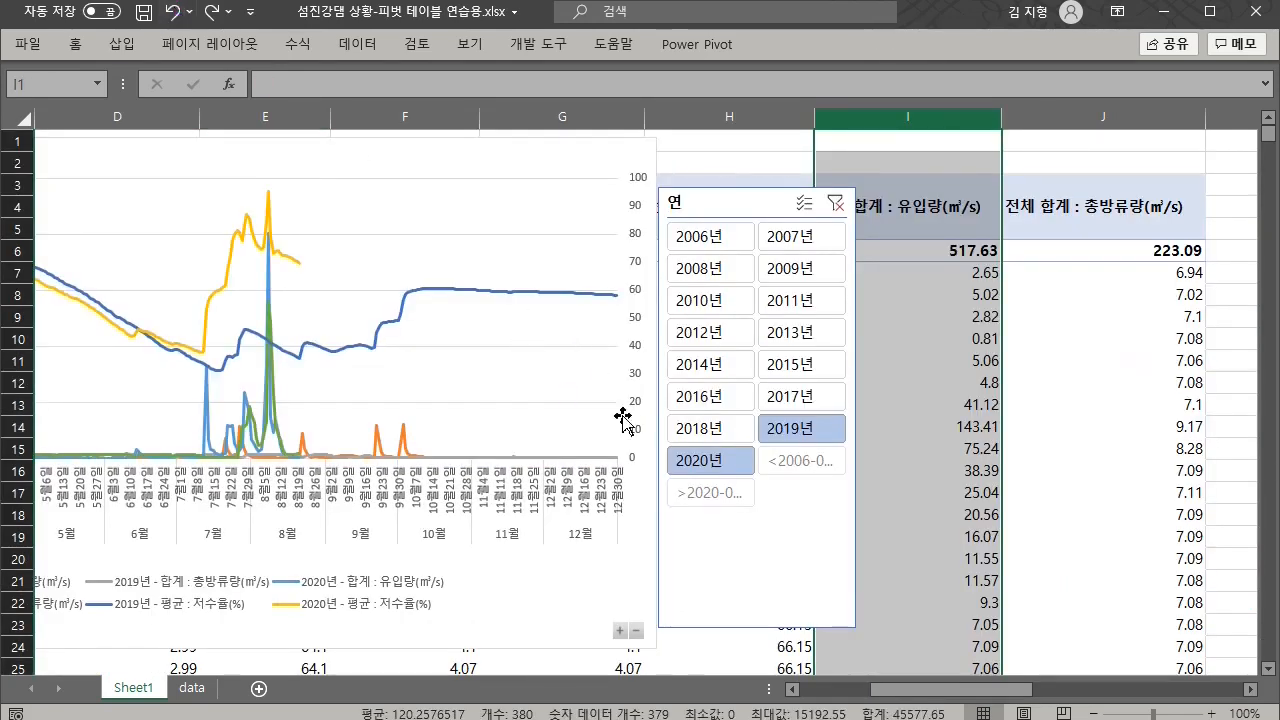
key(alt+Tab)
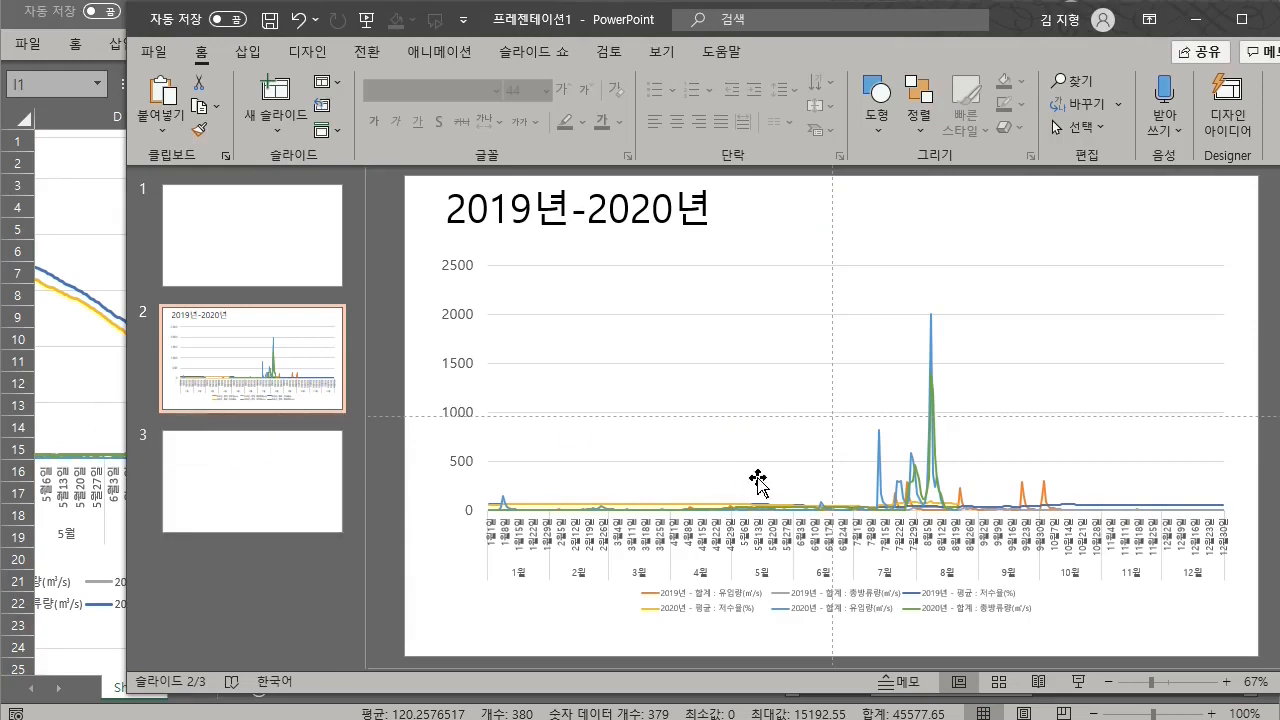
Check slide 2's chart against the Excel pivot chart, and delete the chart from the slide
click(118, 340)
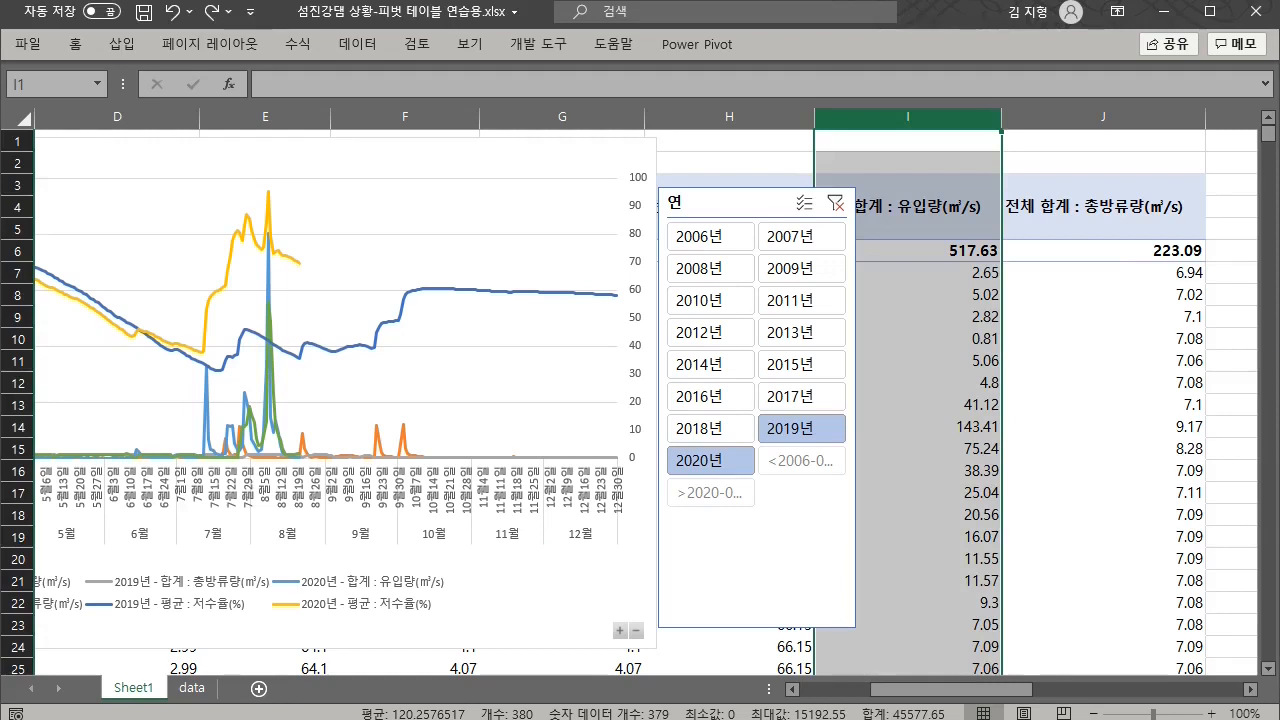
key(alt+Tab)
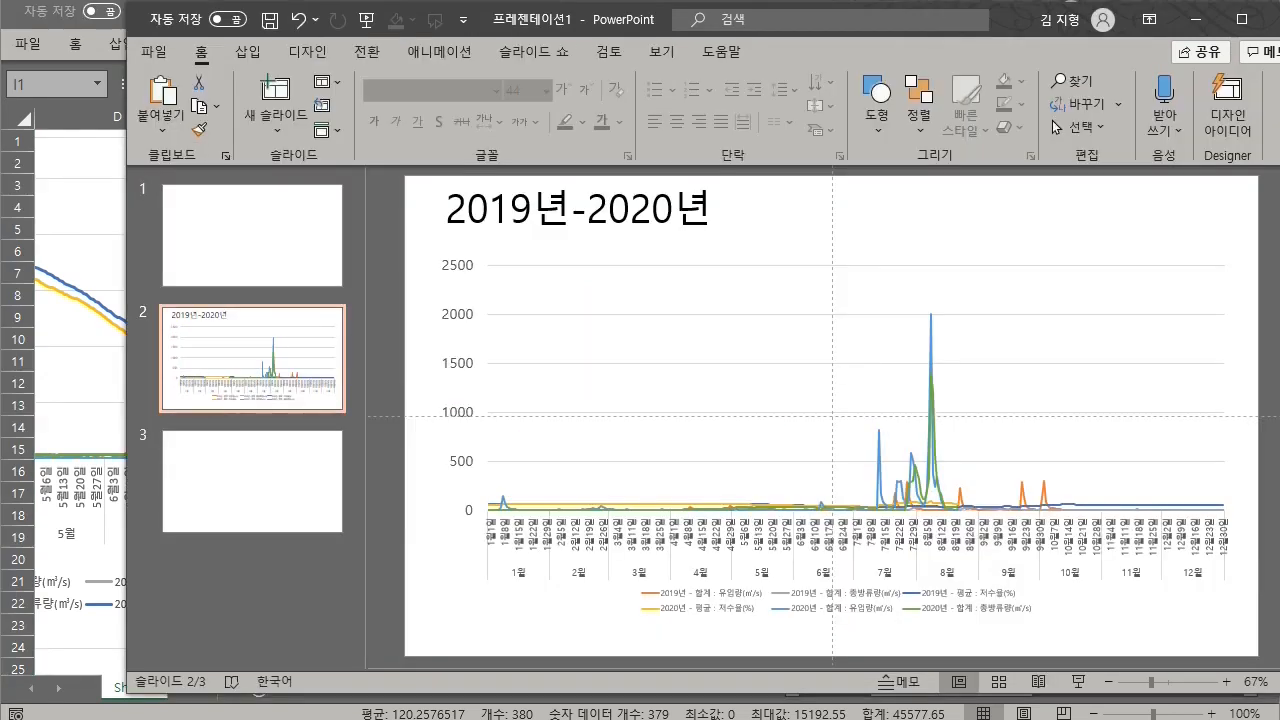
click(772, 333)
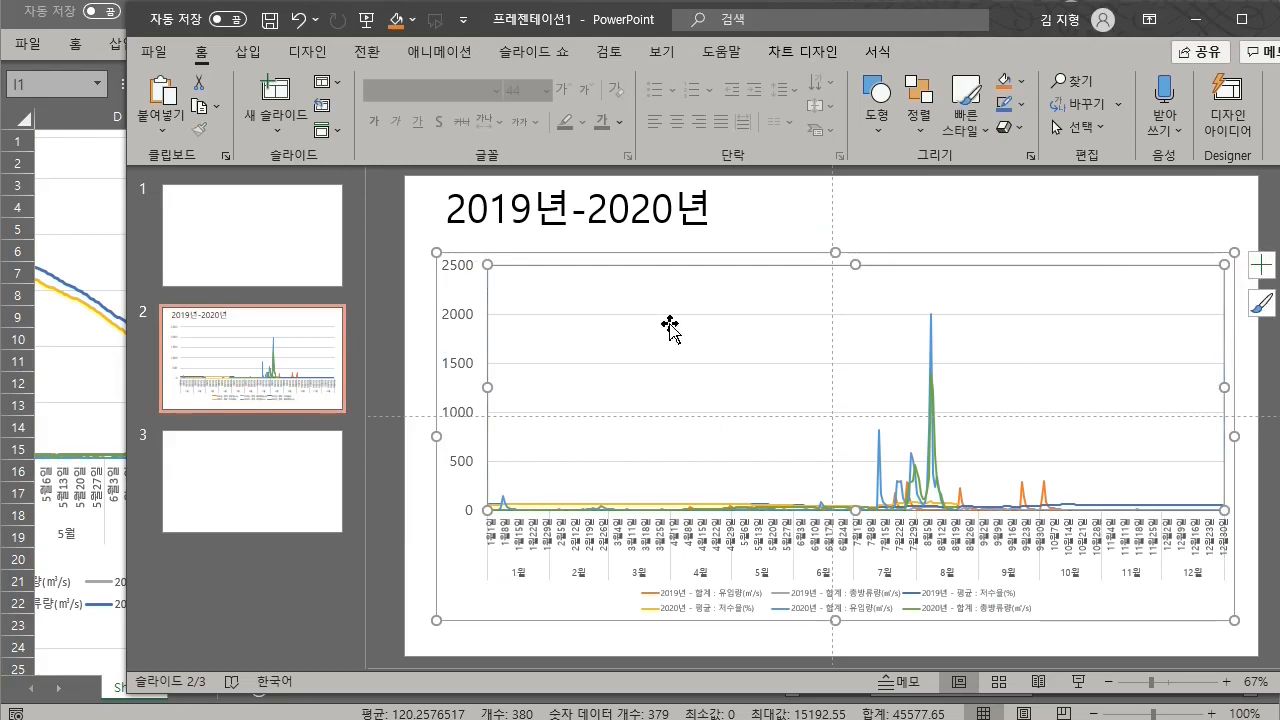
click(436, 252)
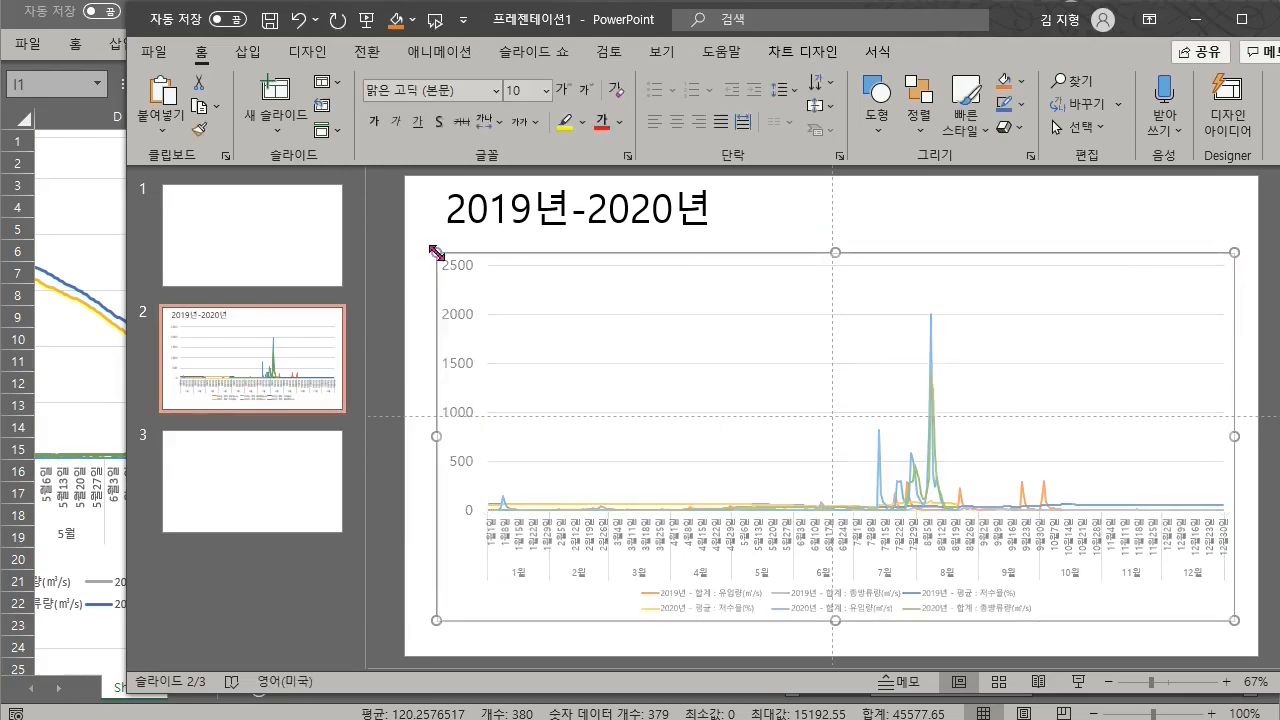
key(Delete)
Copy the pivot chart in Excel and paste it into slide 2's content placeholder in PowerPoint as a linked chart using the destination theme
click(90, 300)
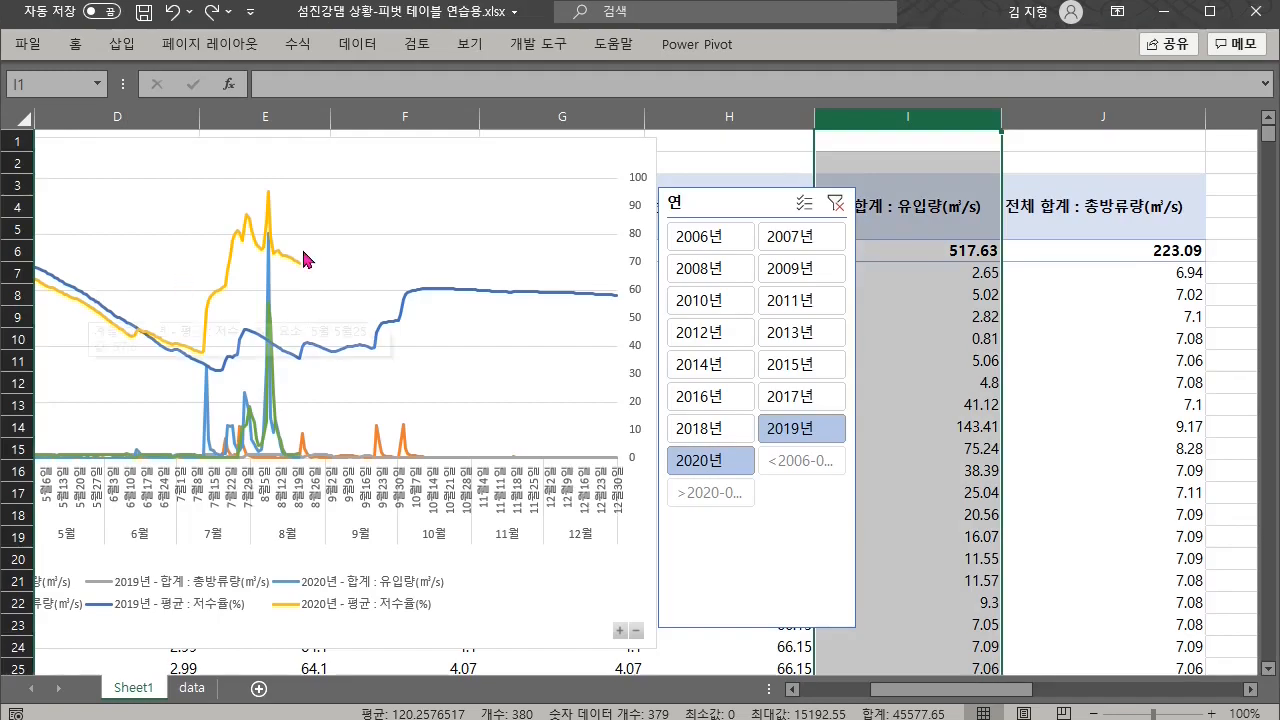
click(645, 162)
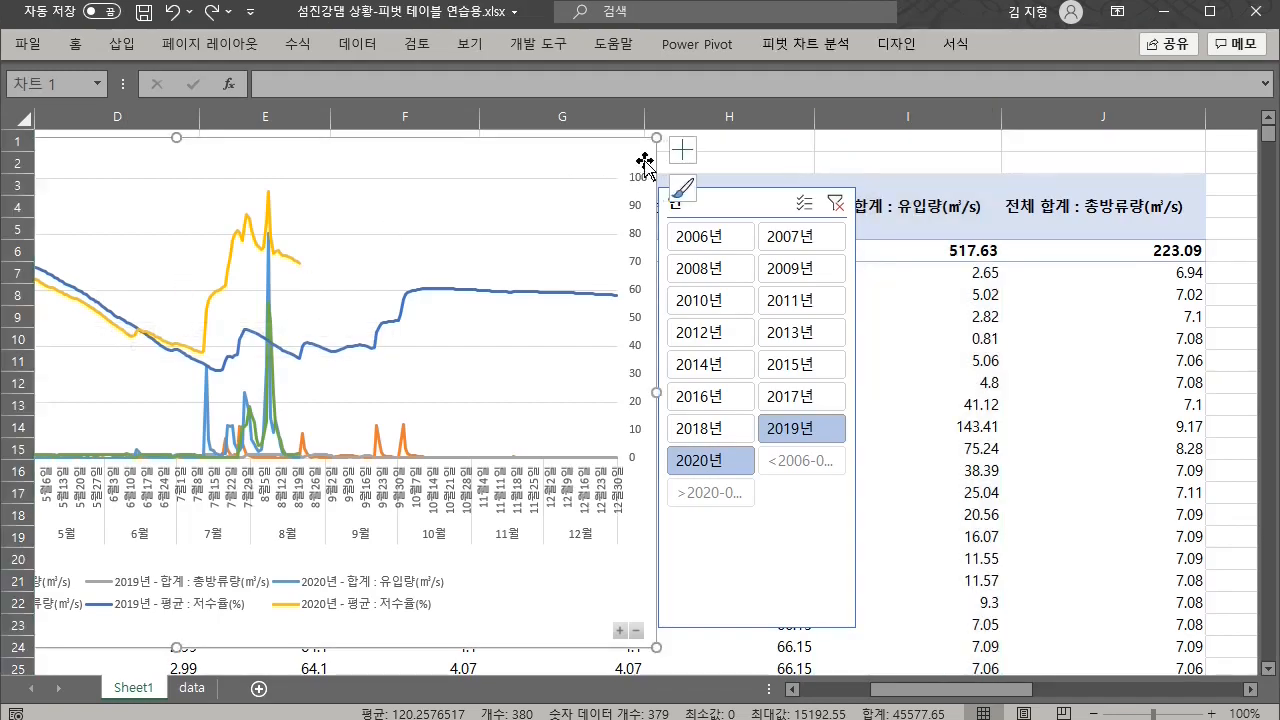
key(alt+Tab)
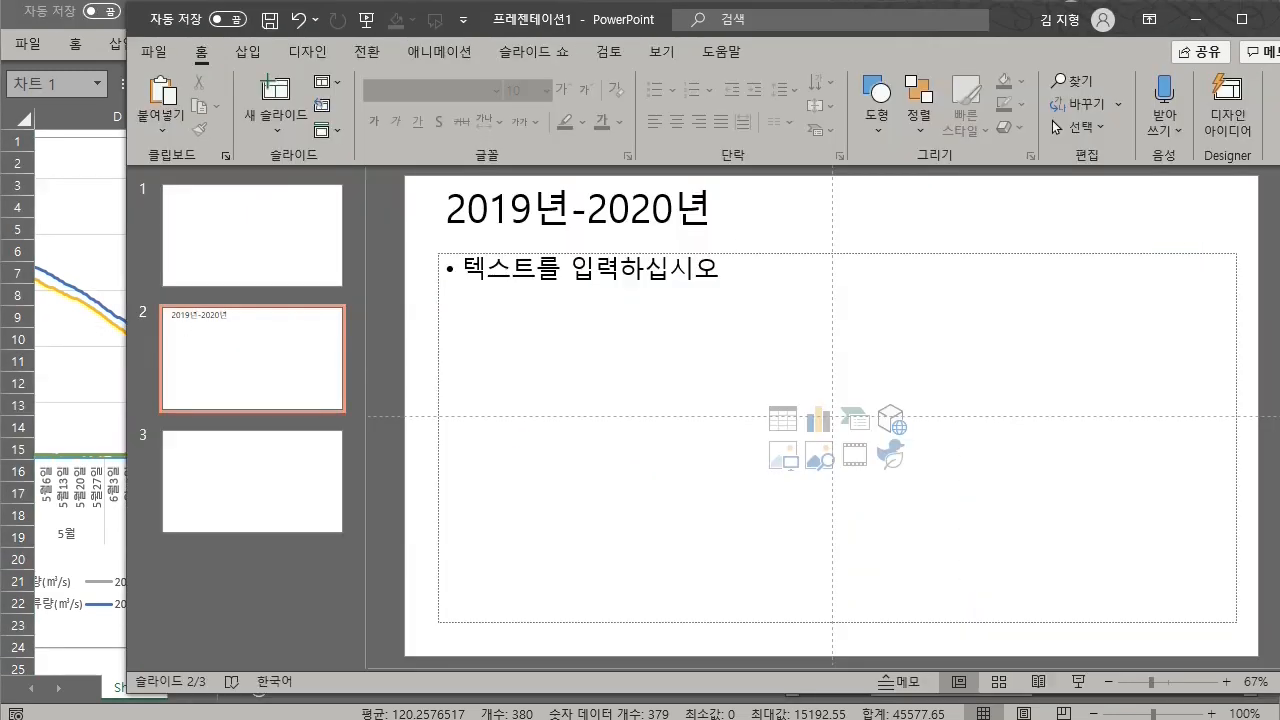
click(783, 294)
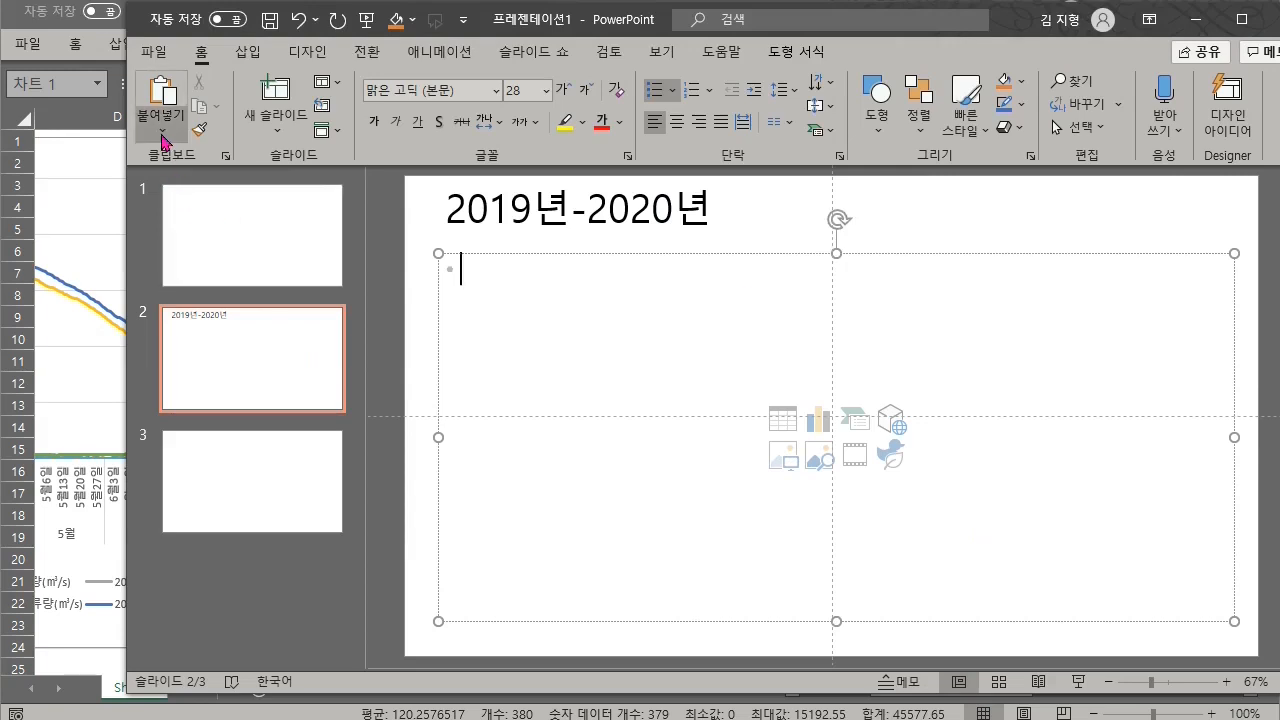
click(163, 133)
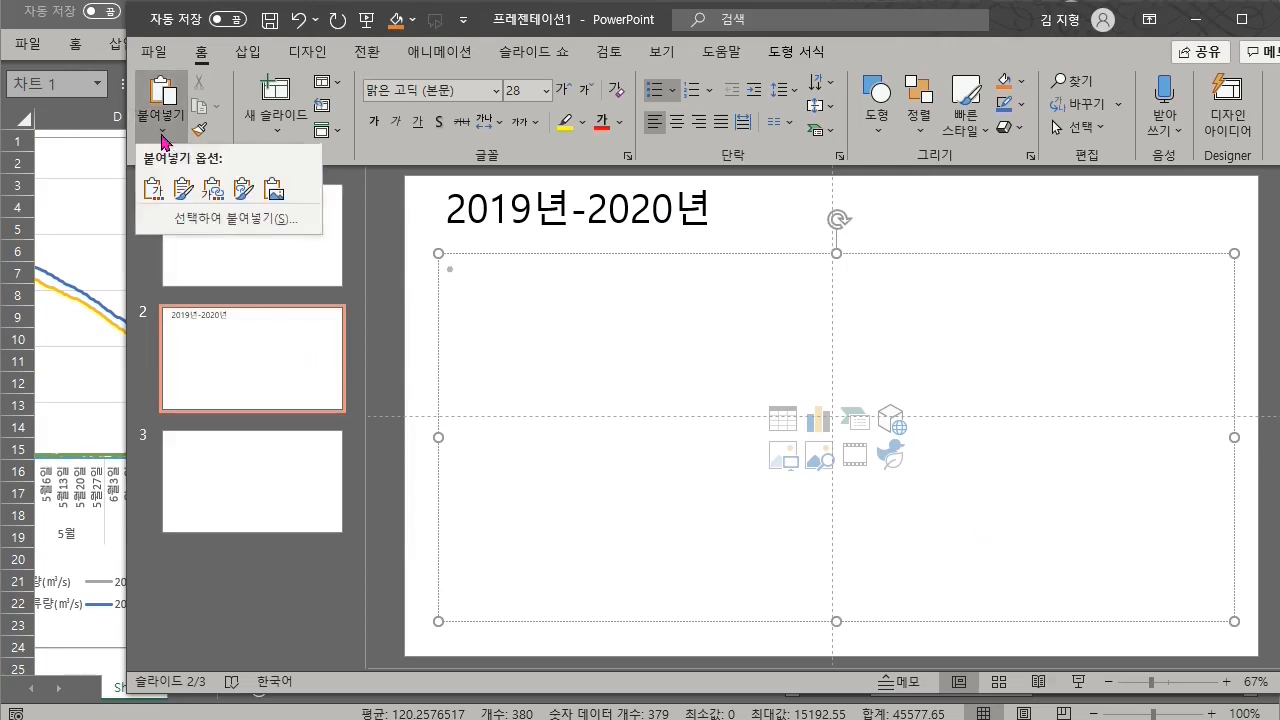
click(213, 189)
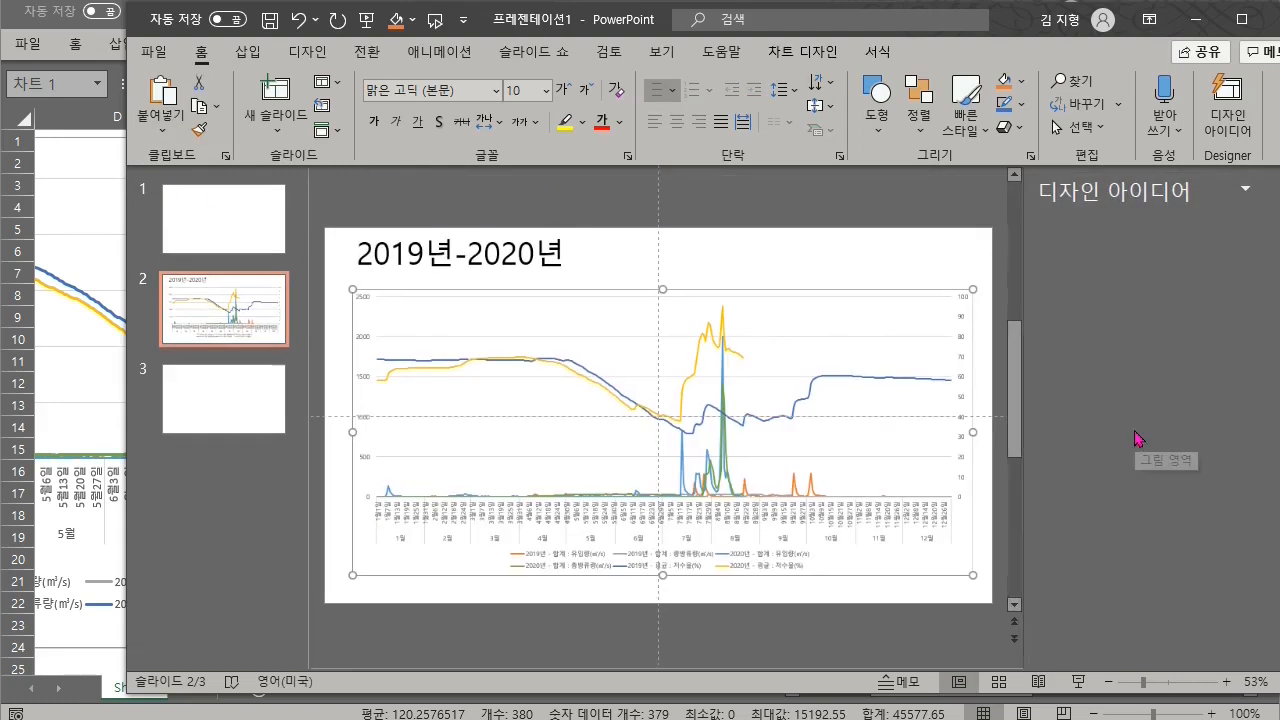
Enlarge the label text on the chart's secondary, primary and horizontal axes, with 14 pt for the primary vertical axis
click(962, 358)
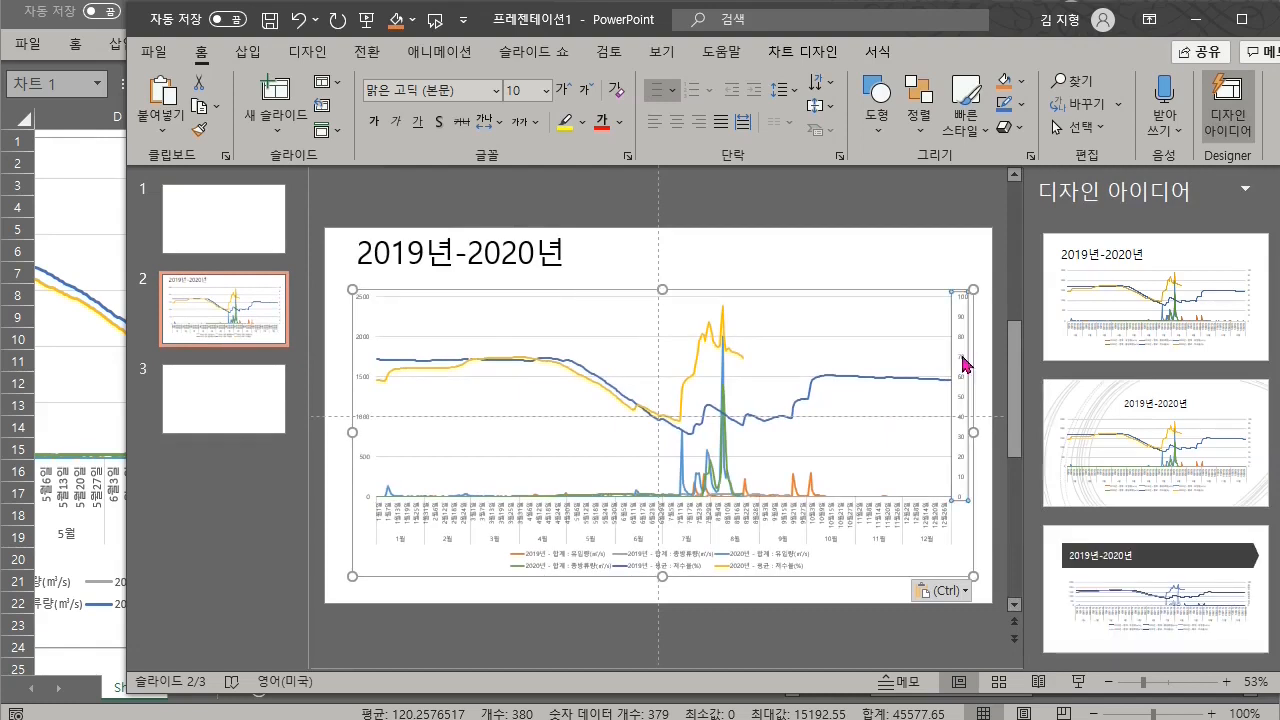
click(562, 87)
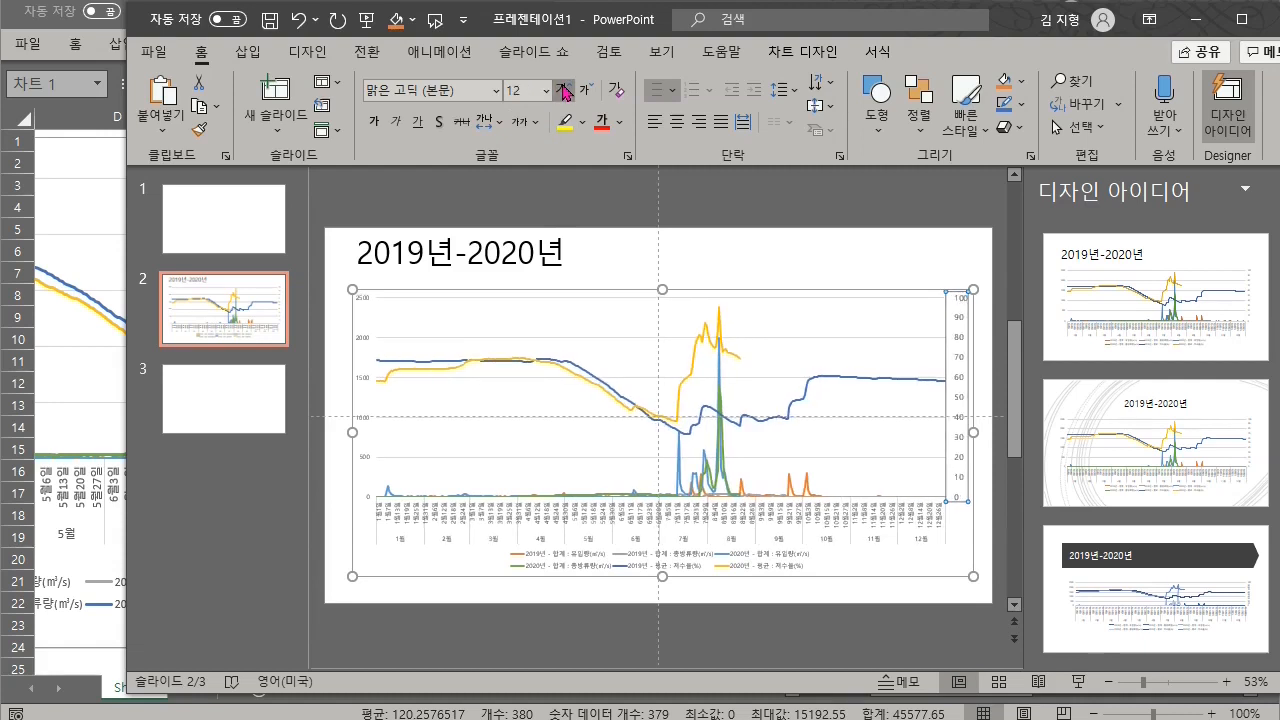
click(363, 346)
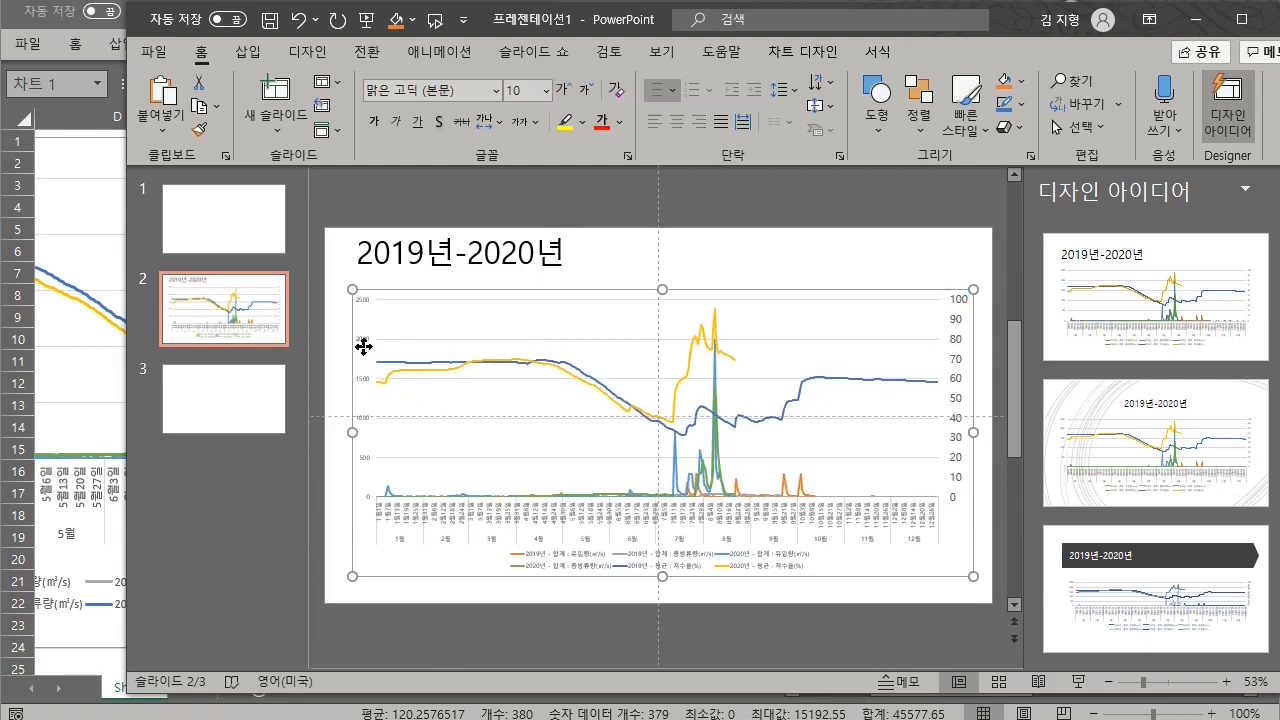
click(364, 347)
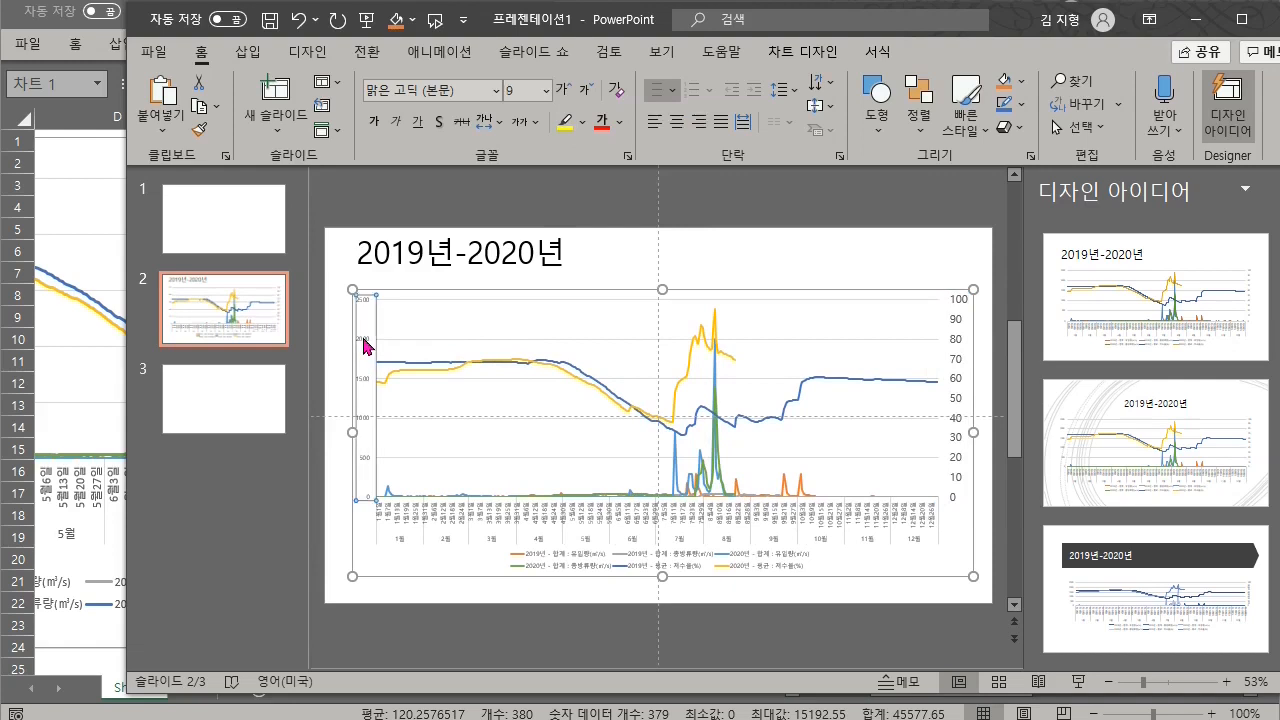
click(563, 93)
click(563, 93)
click(563, 93)
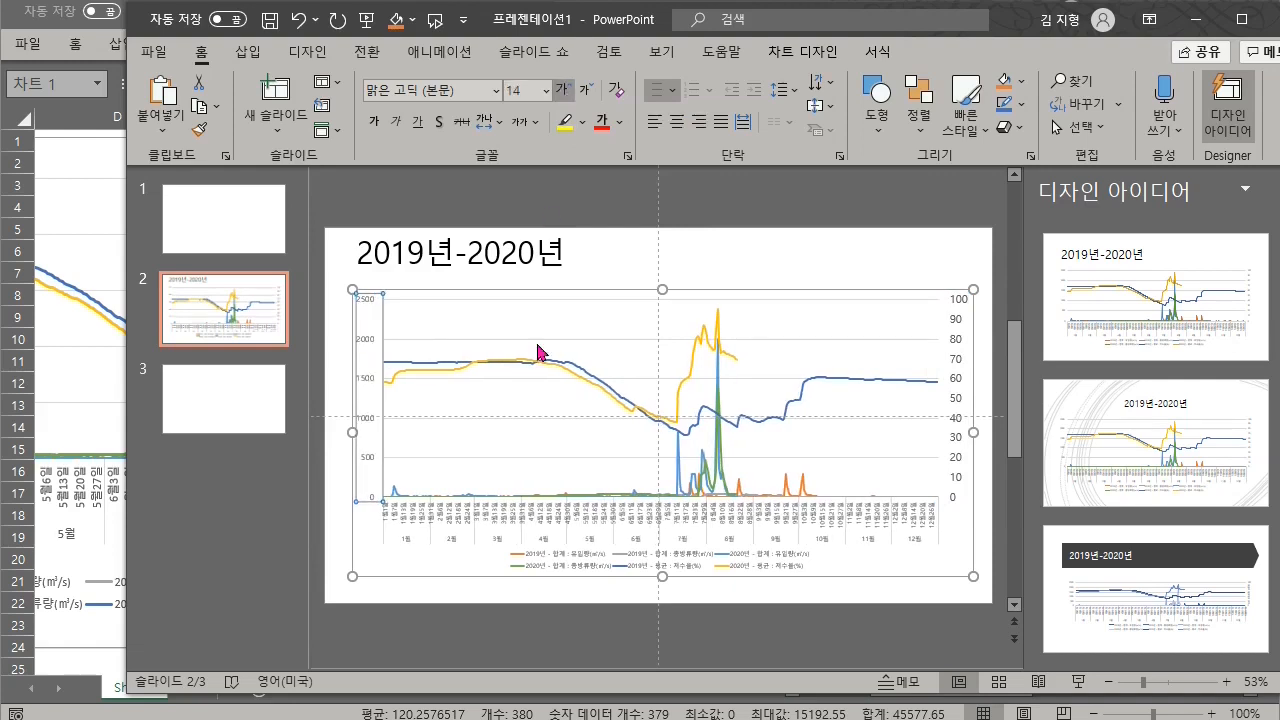
click(520, 517)
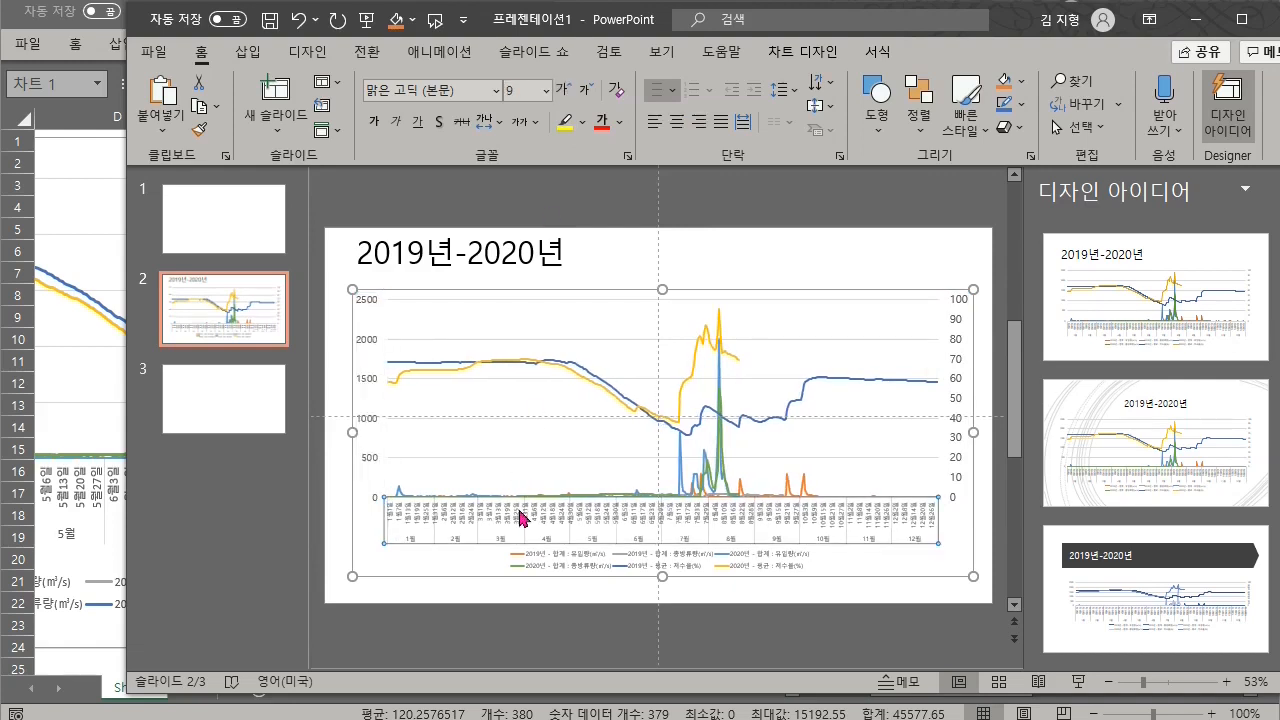
click(563, 93)
Copy the whole chart from slide 2 and paste it as a picture into slide 3's content placeholder
click(270, 340)
click(354, 291)
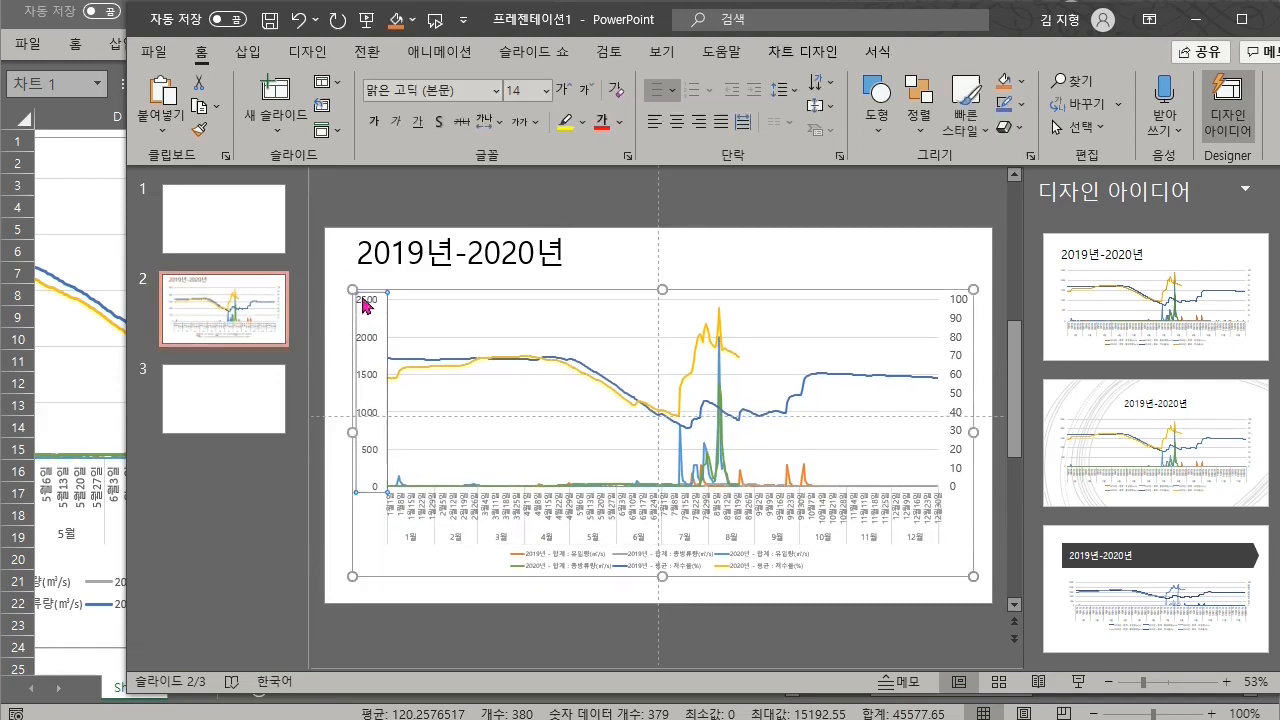
click(352, 290)
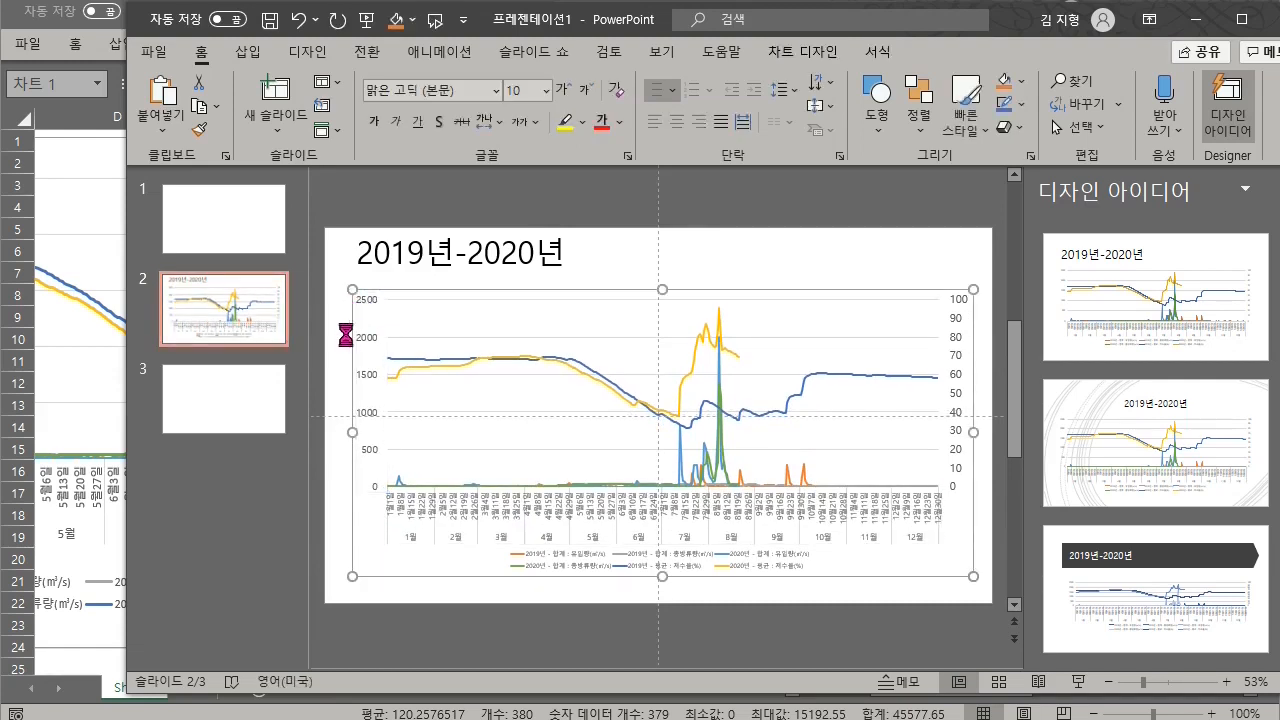
click(265, 390)
click(384, 320)
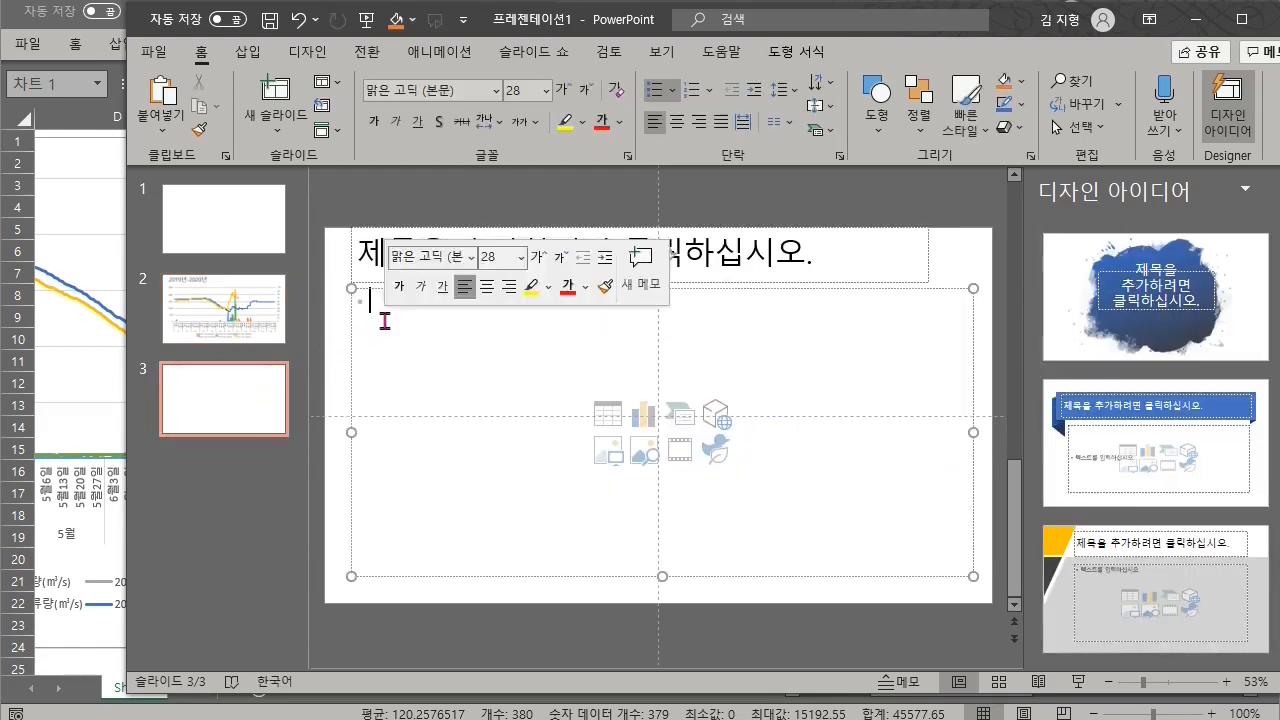
click(161, 128)
click(178, 182)
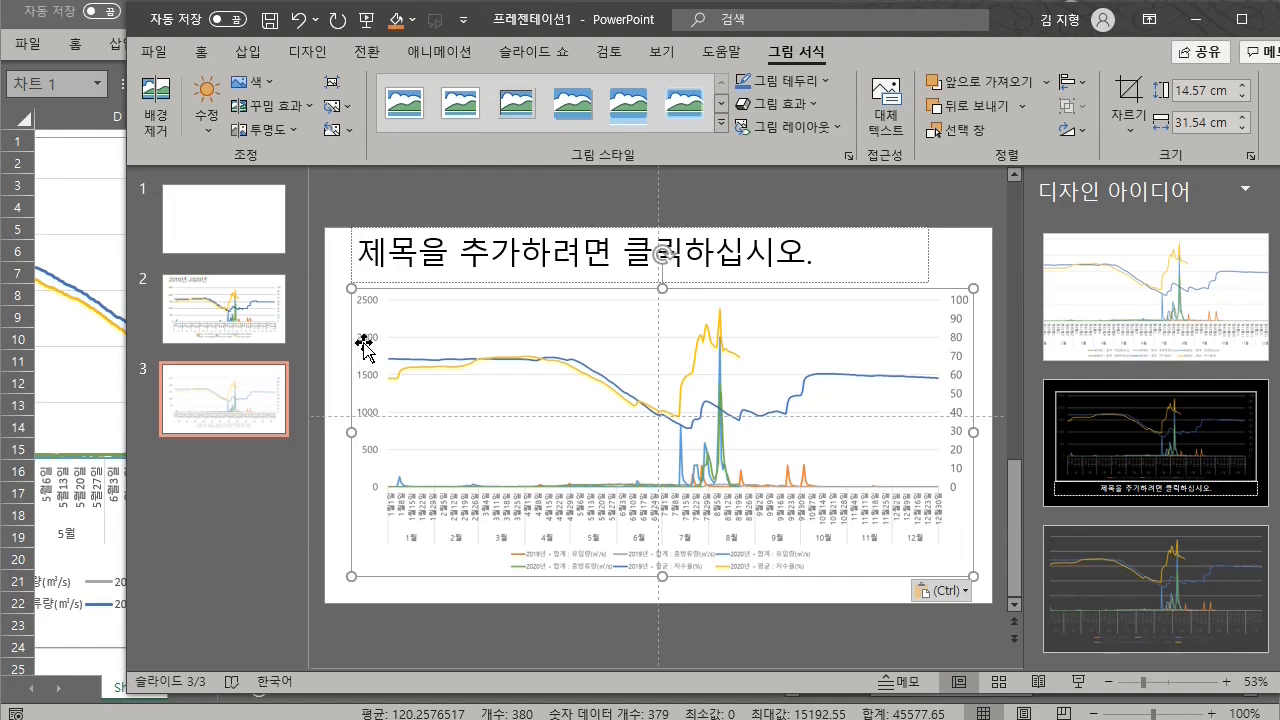
Add a slide after slide 3 and paste the copied chart into its content placeholder as a chart using the destination theme
click(276, 451)
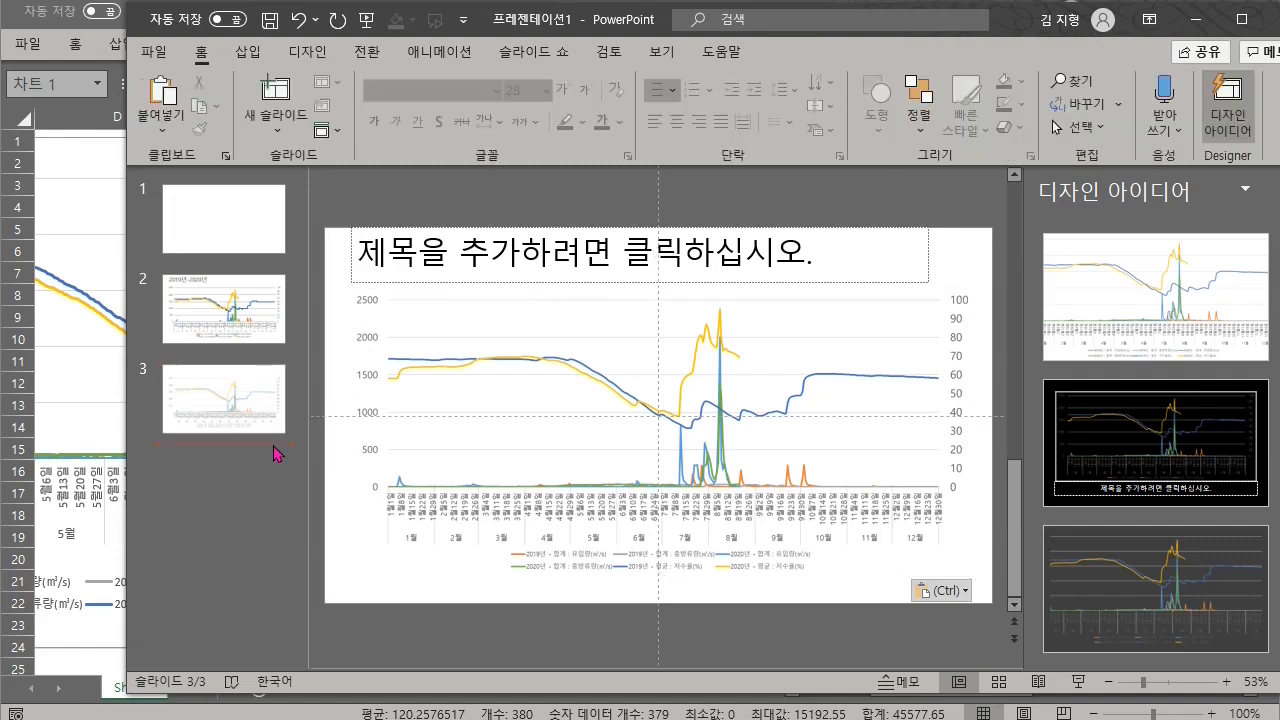
key(Return)
click(420, 311)
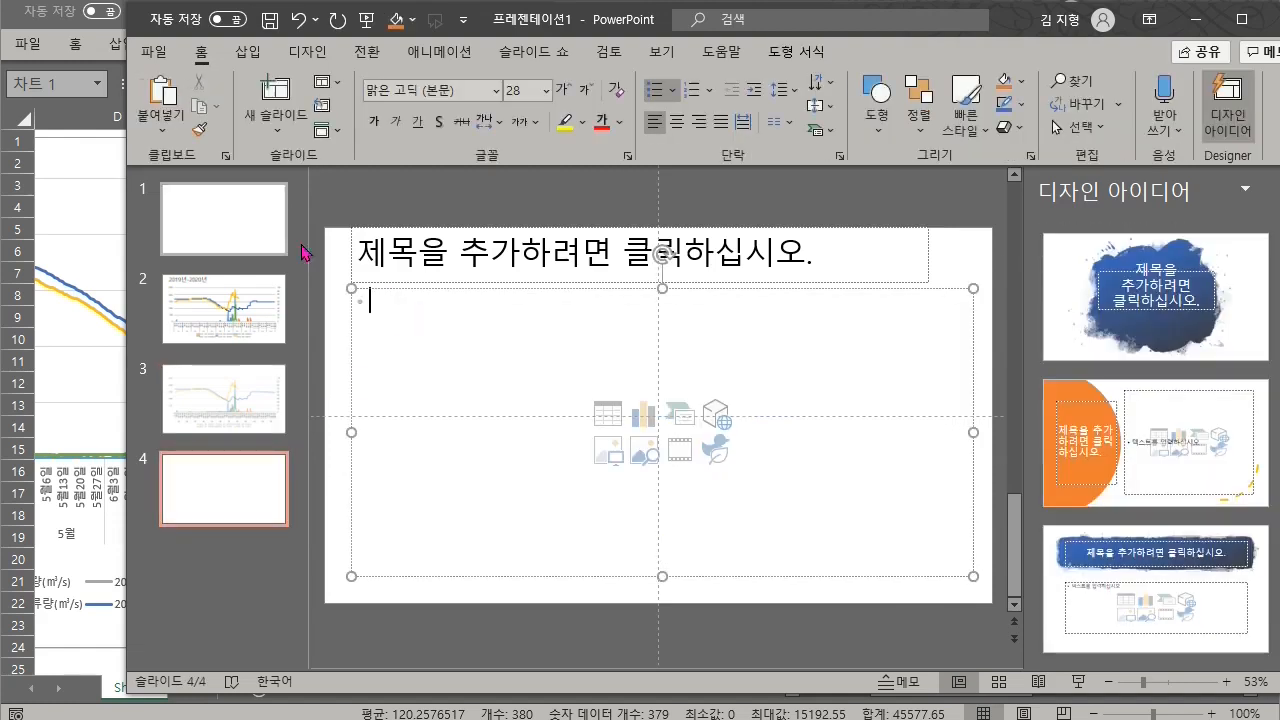
click(163, 128)
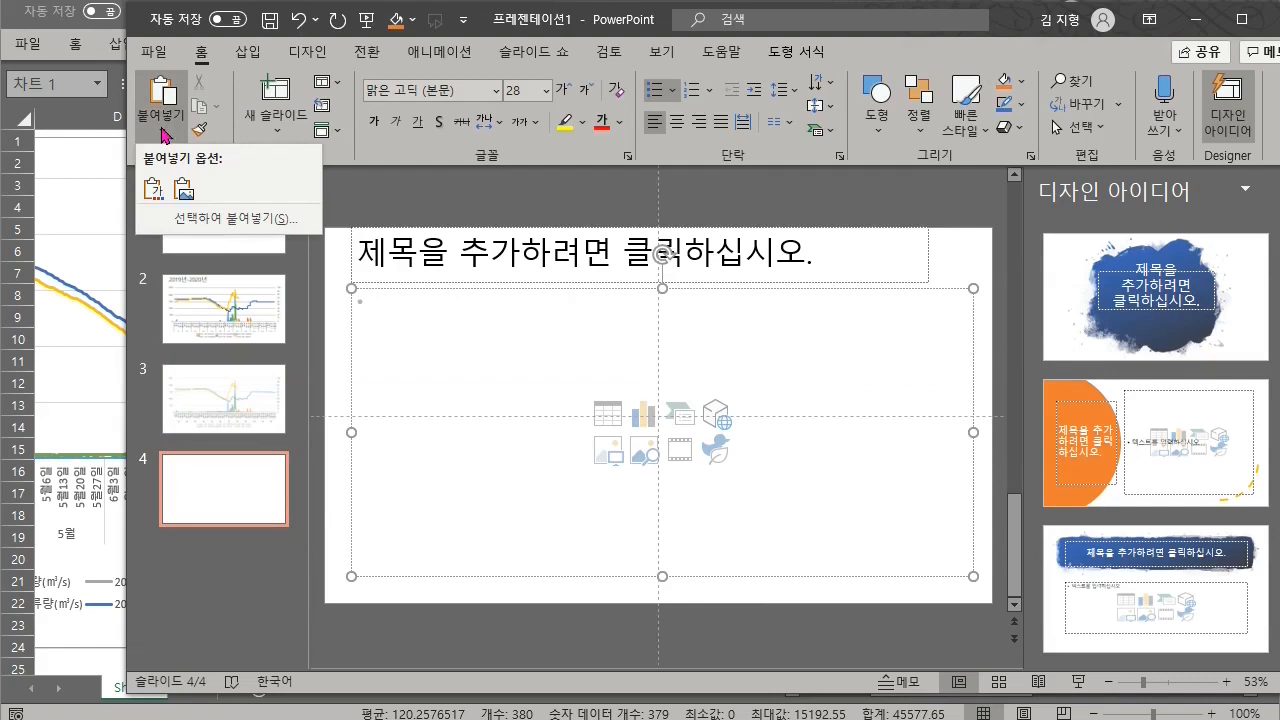
click(152, 189)
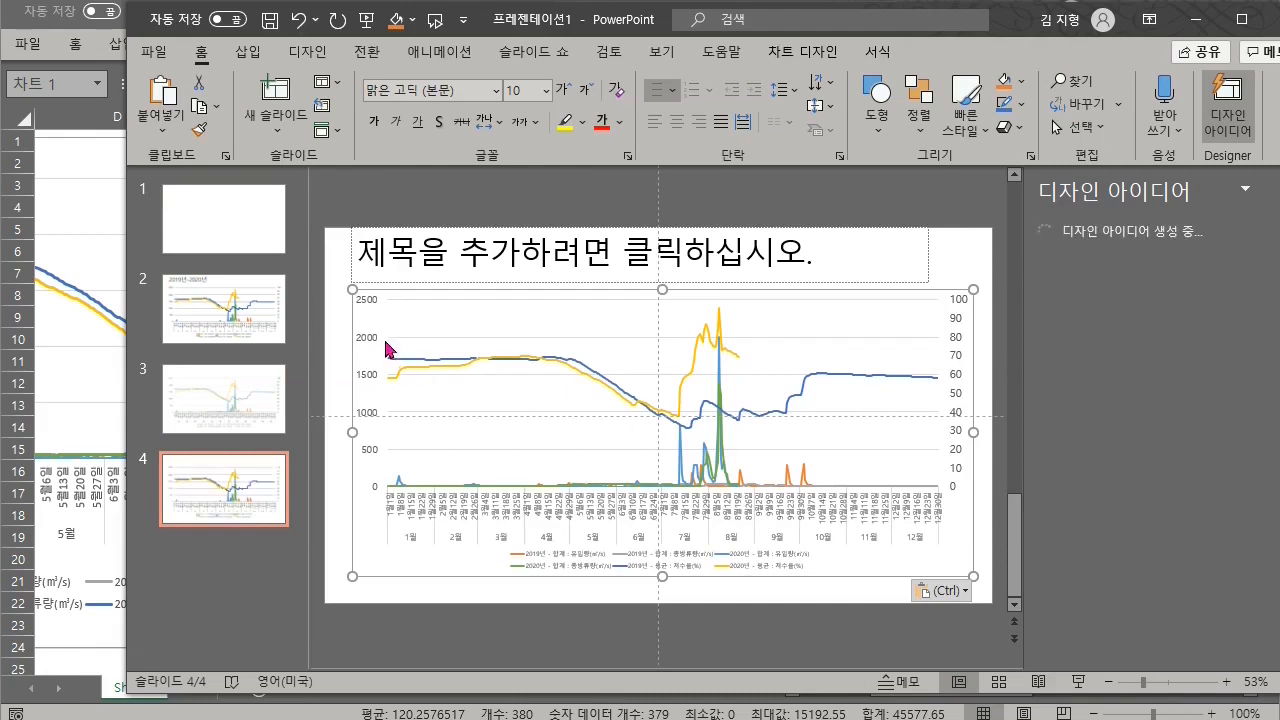
Compare slides 2 to 4, filter the Excel pivot chart to 2017년 and 2018년 with the year slicer, and return to PowerPoint
click(265, 412)
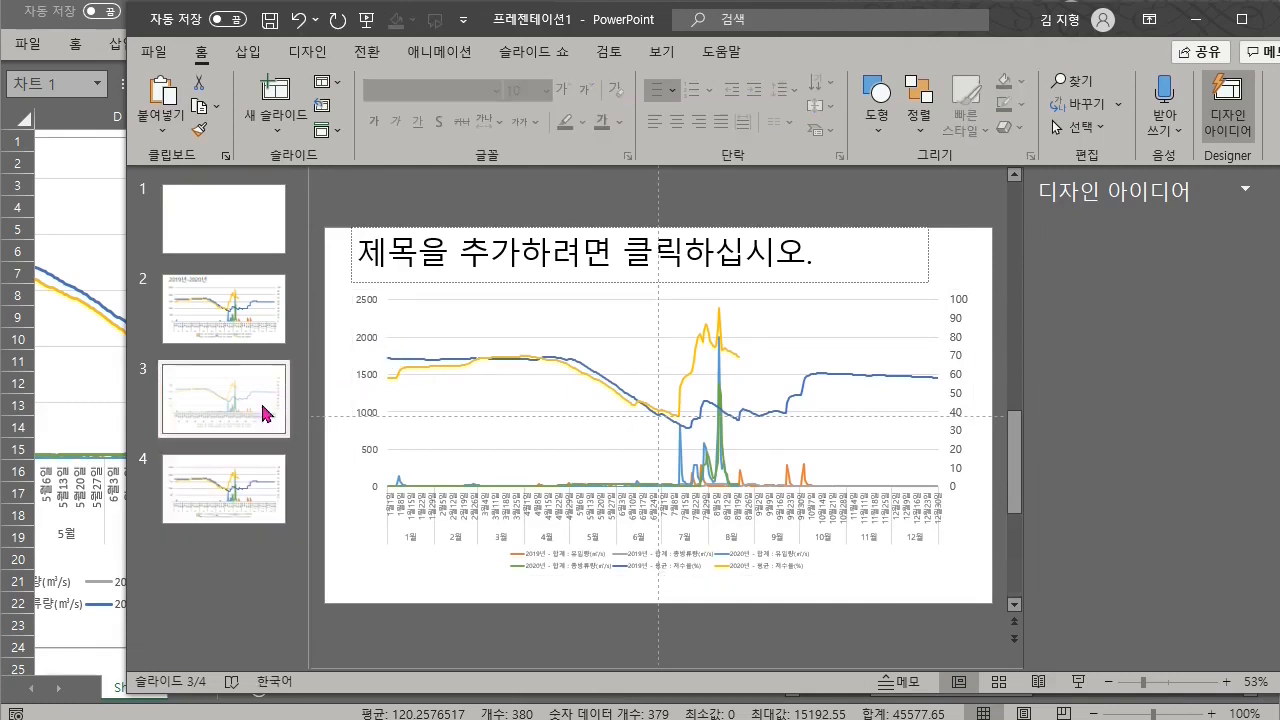
click(262, 480)
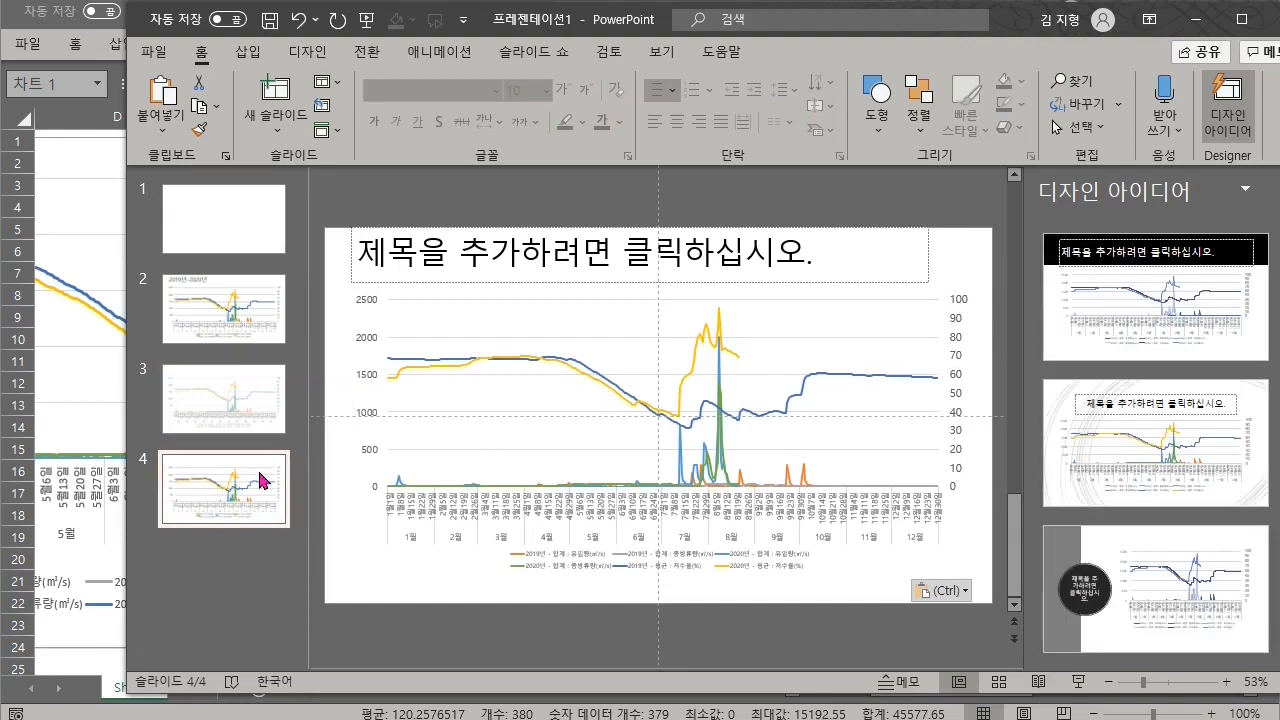
click(251, 333)
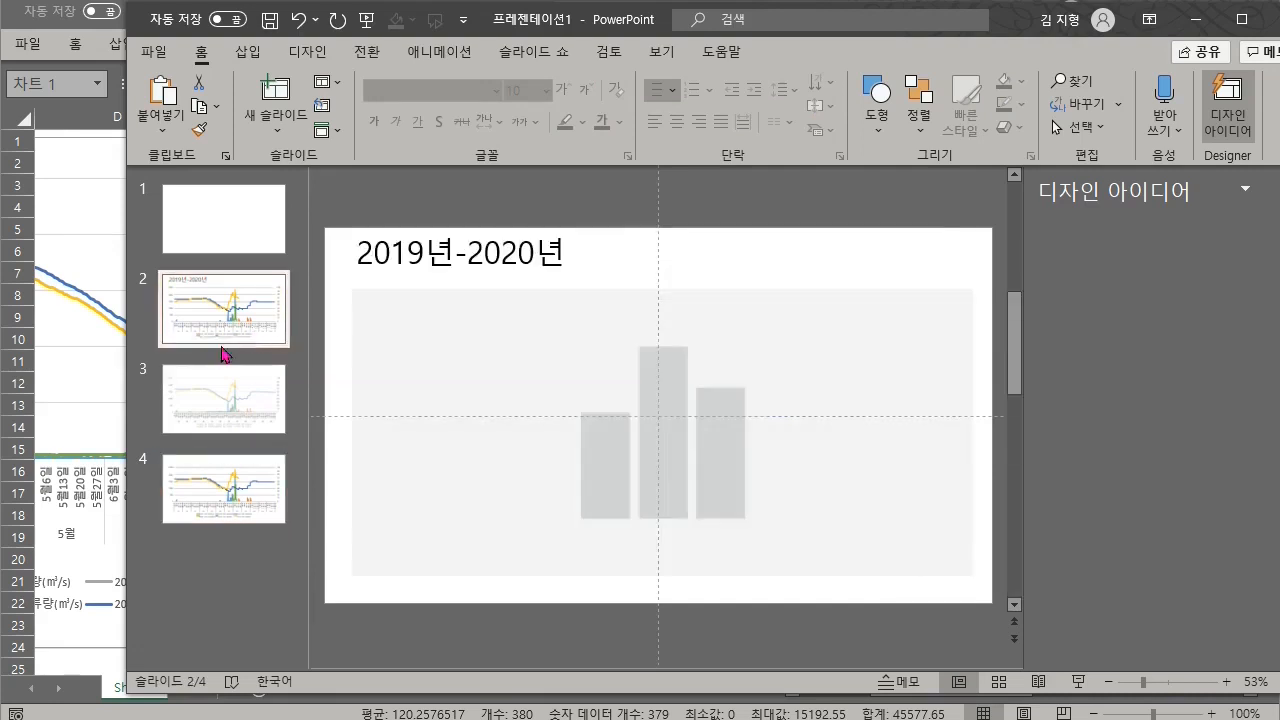
click(95, 383)
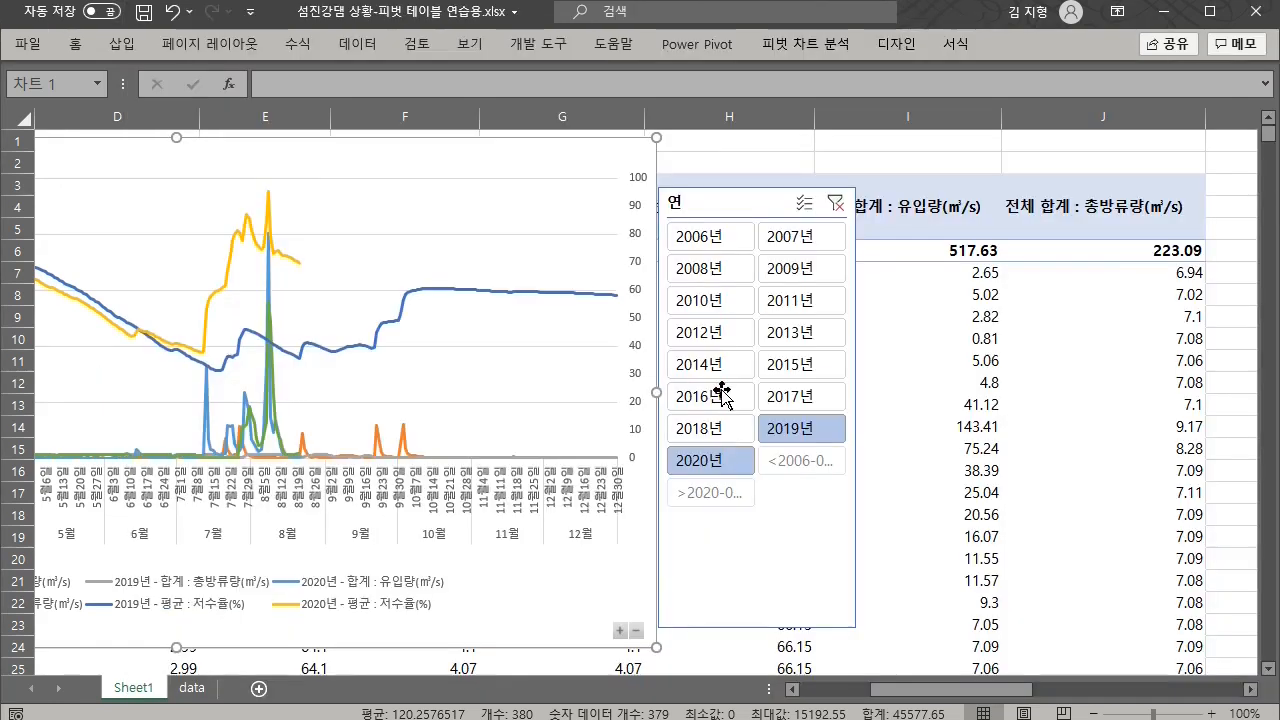
click(790, 397)
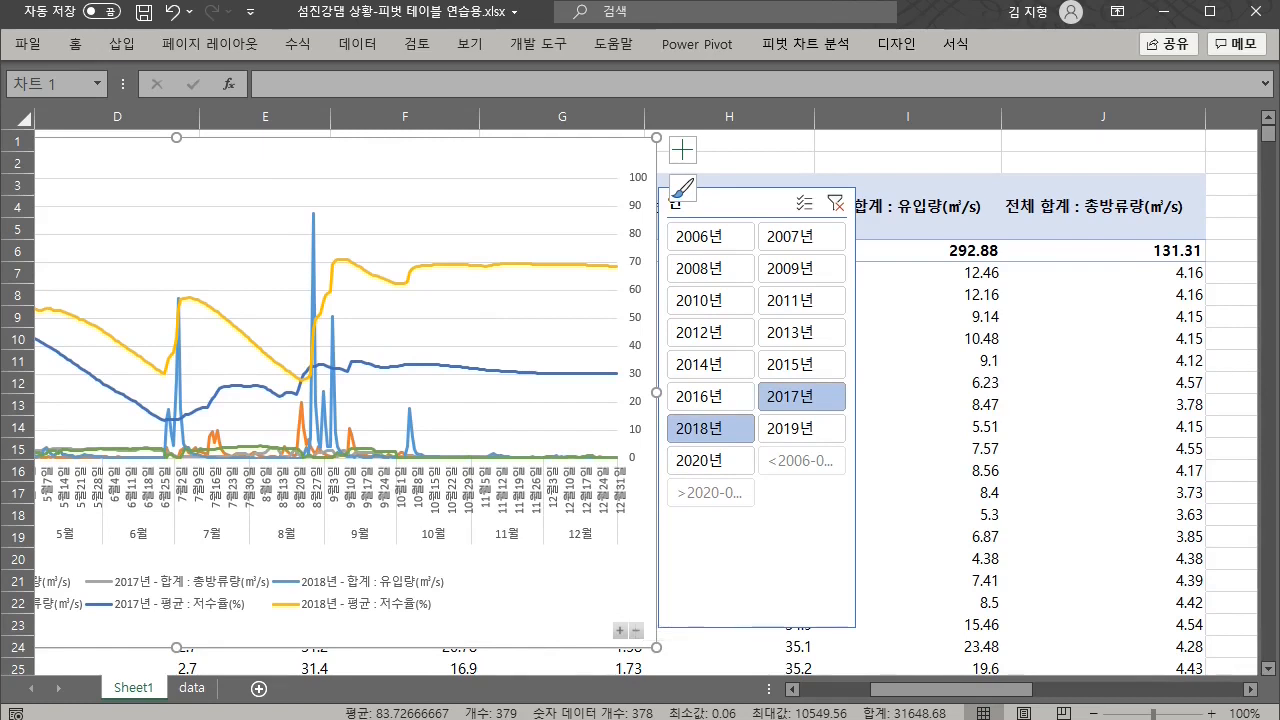
key(alt+Tab)
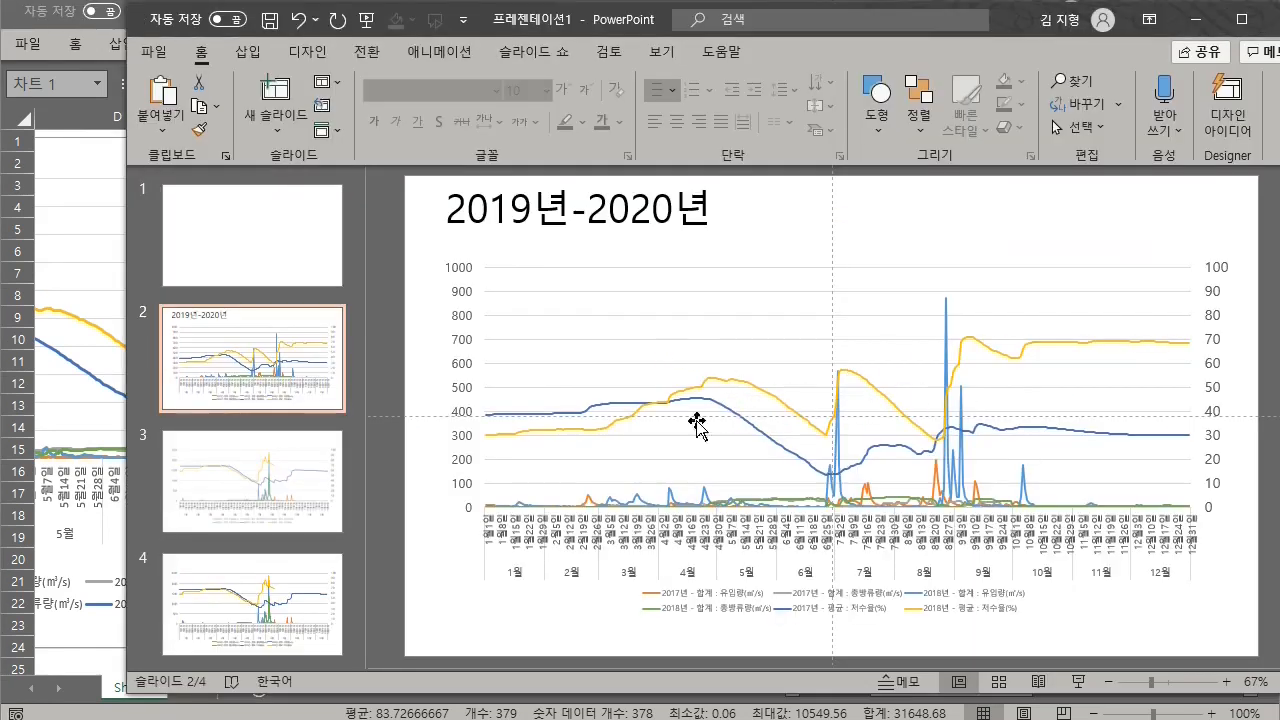
Copy slide 2's updated chart, add a slide after slide 4 and paste the chart there as a picture
click(467, 261)
click(437, 257)
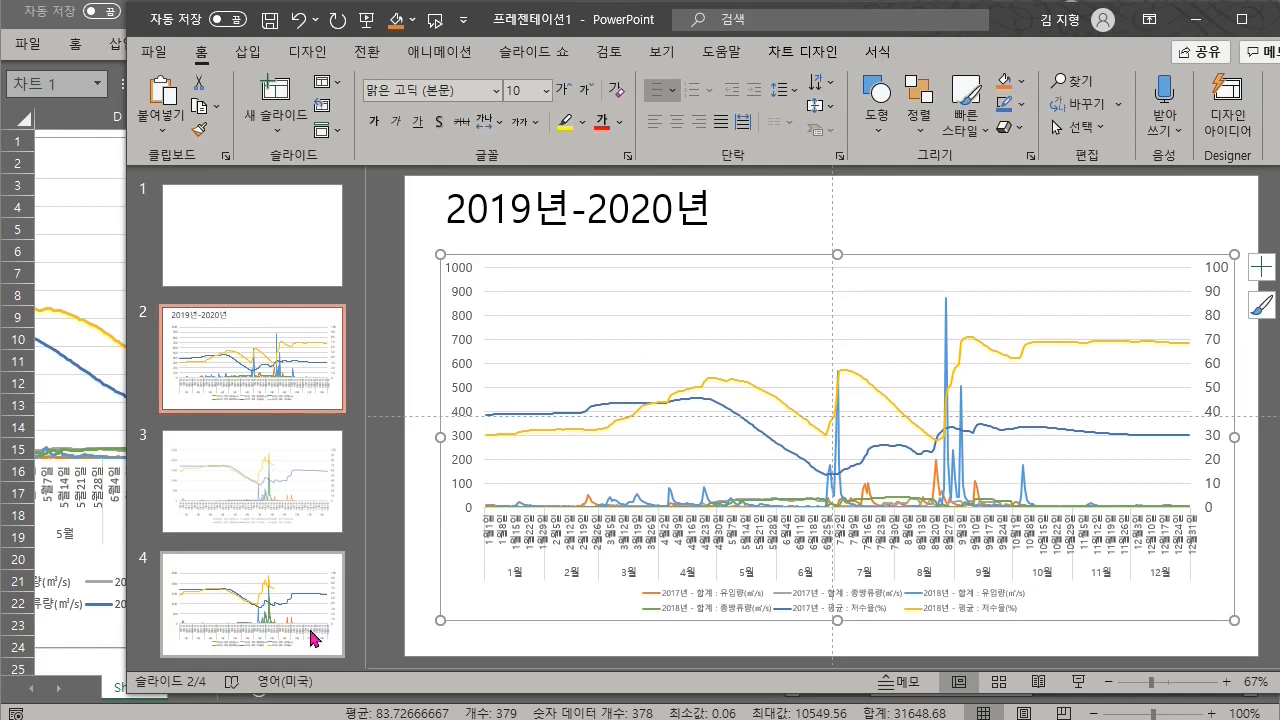
click(308, 663)
key(Return)
click(546, 297)
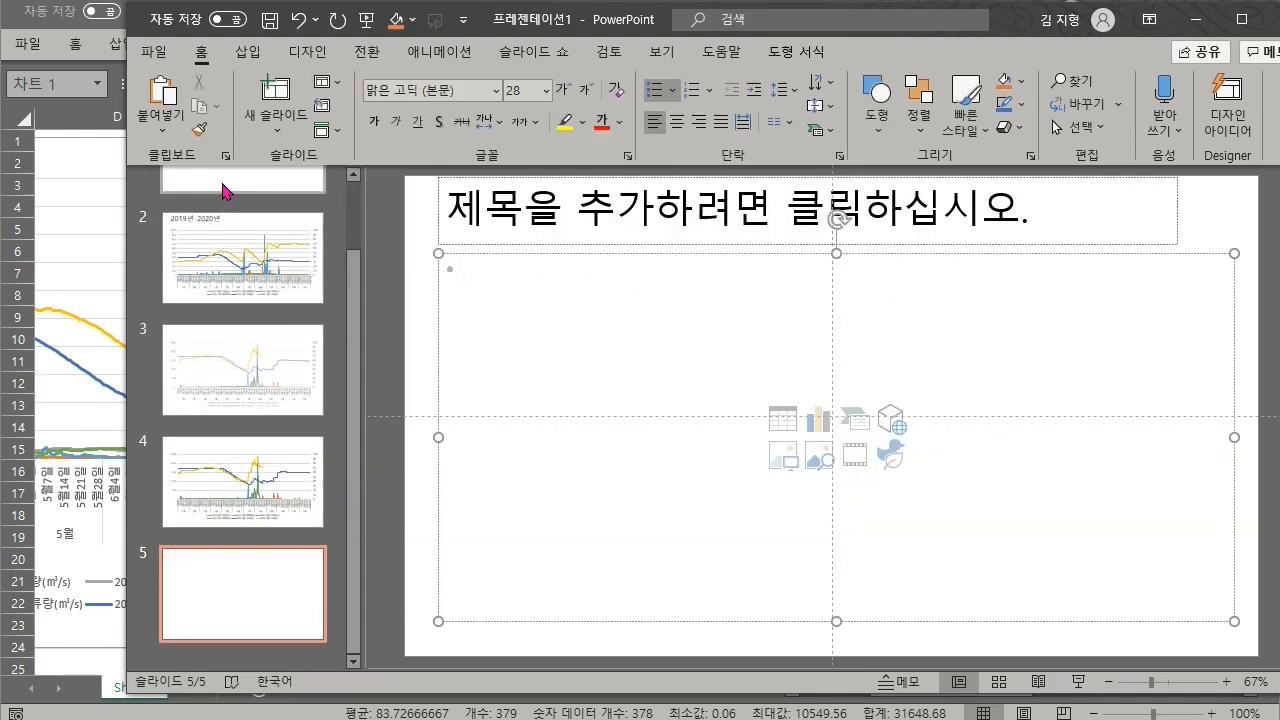
click(160, 116)
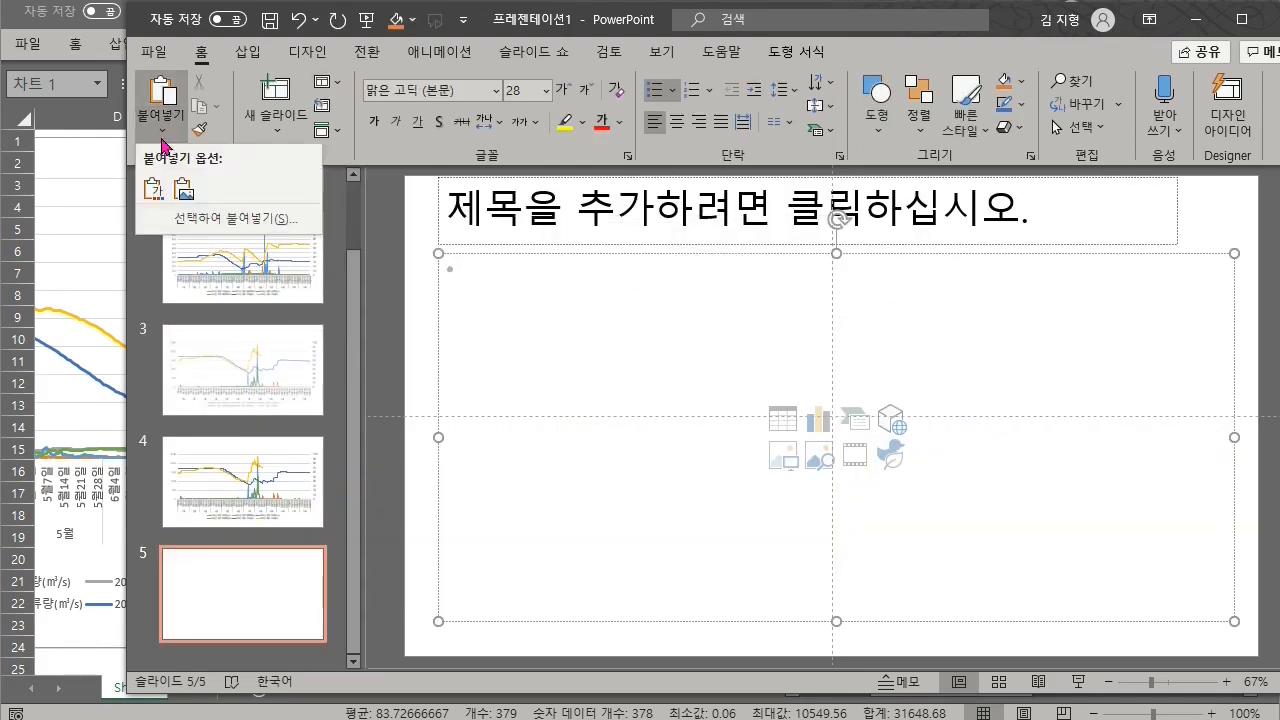
click(184, 190)
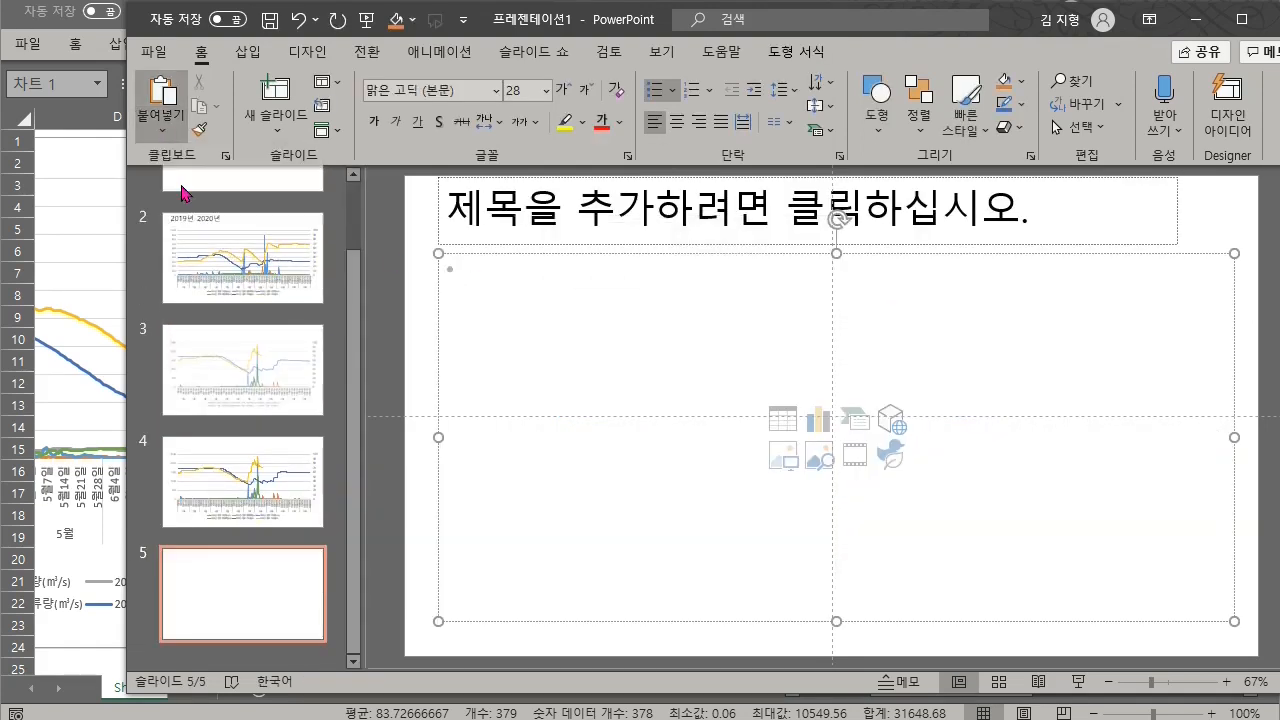
Add a slide after slide 5 and paste the copied chart into its content placeholder as a chart
click(299, 660)
key(Return)
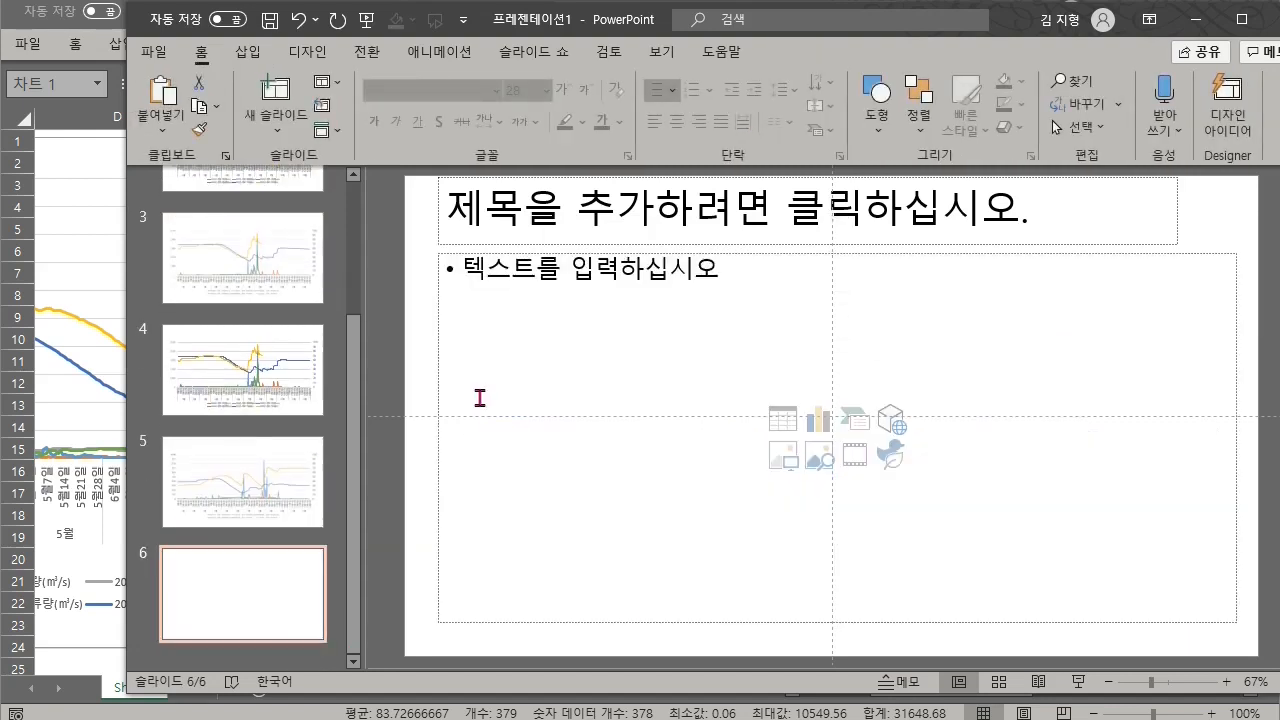
click(492, 320)
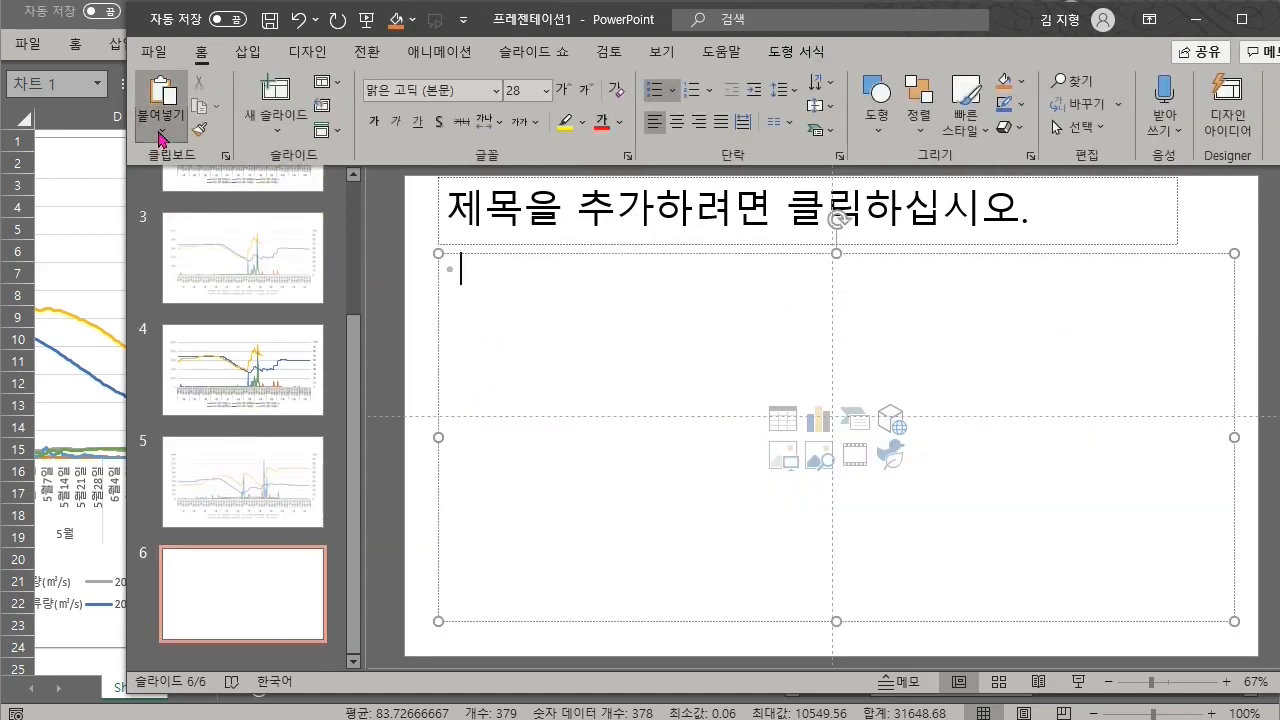
click(160, 136)
click(154, 183)
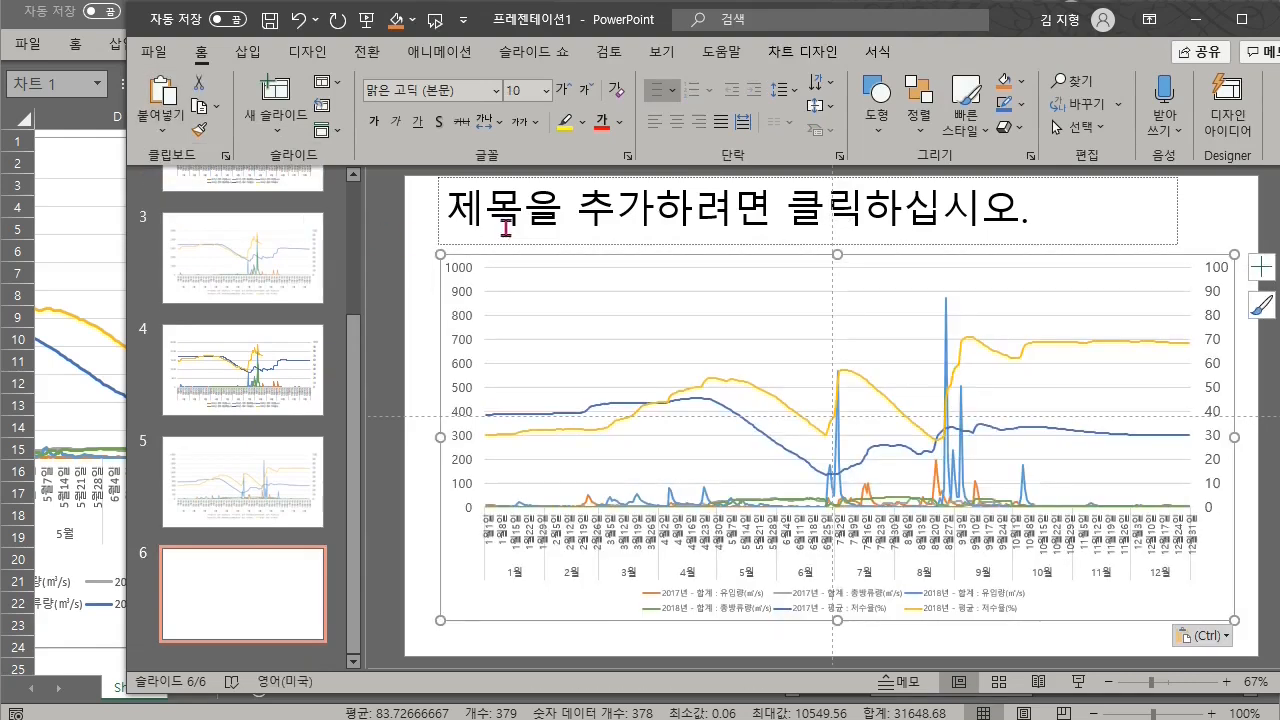
Title slides 6 and 5 "2017-18년"
click(591, 207)
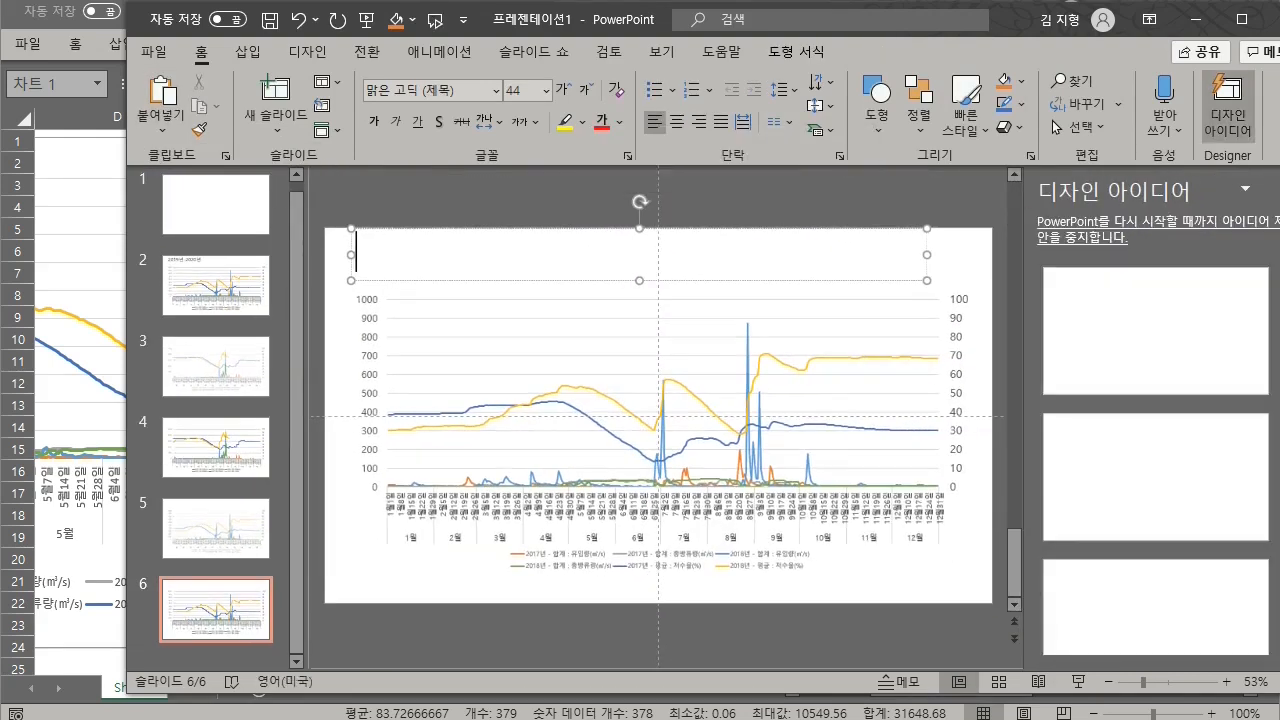
text(2017-1)
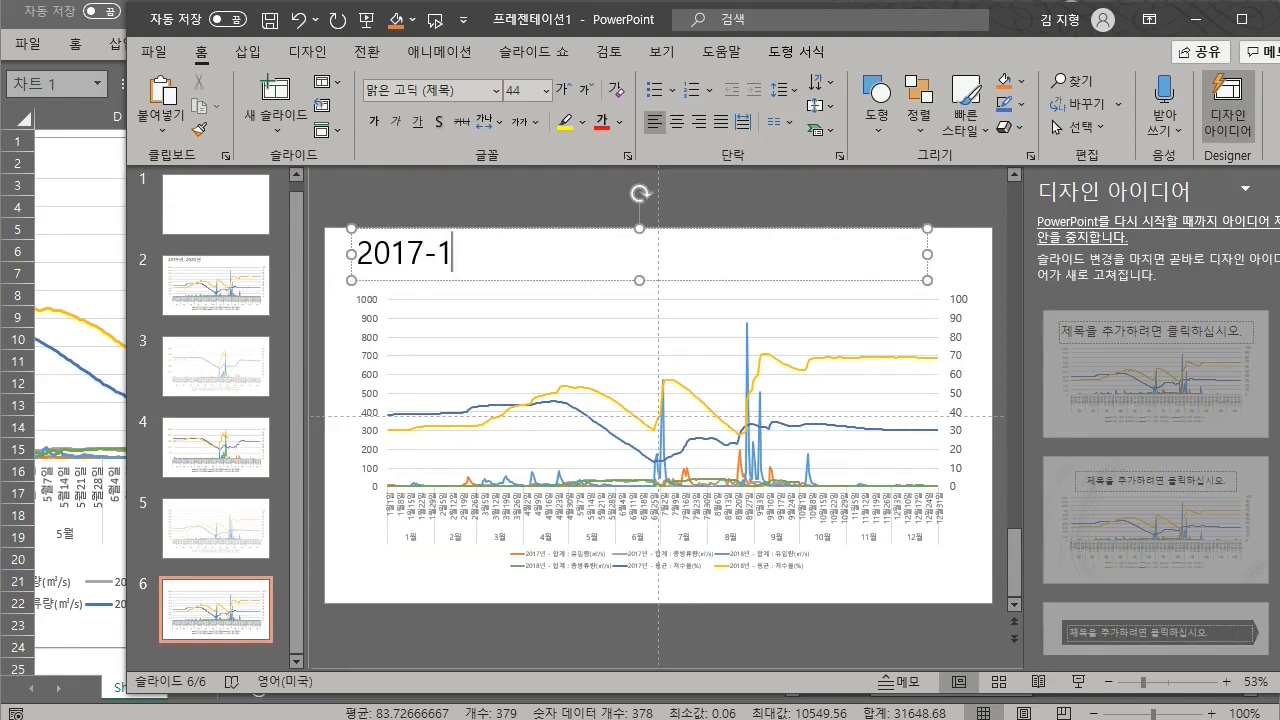
text(8년)
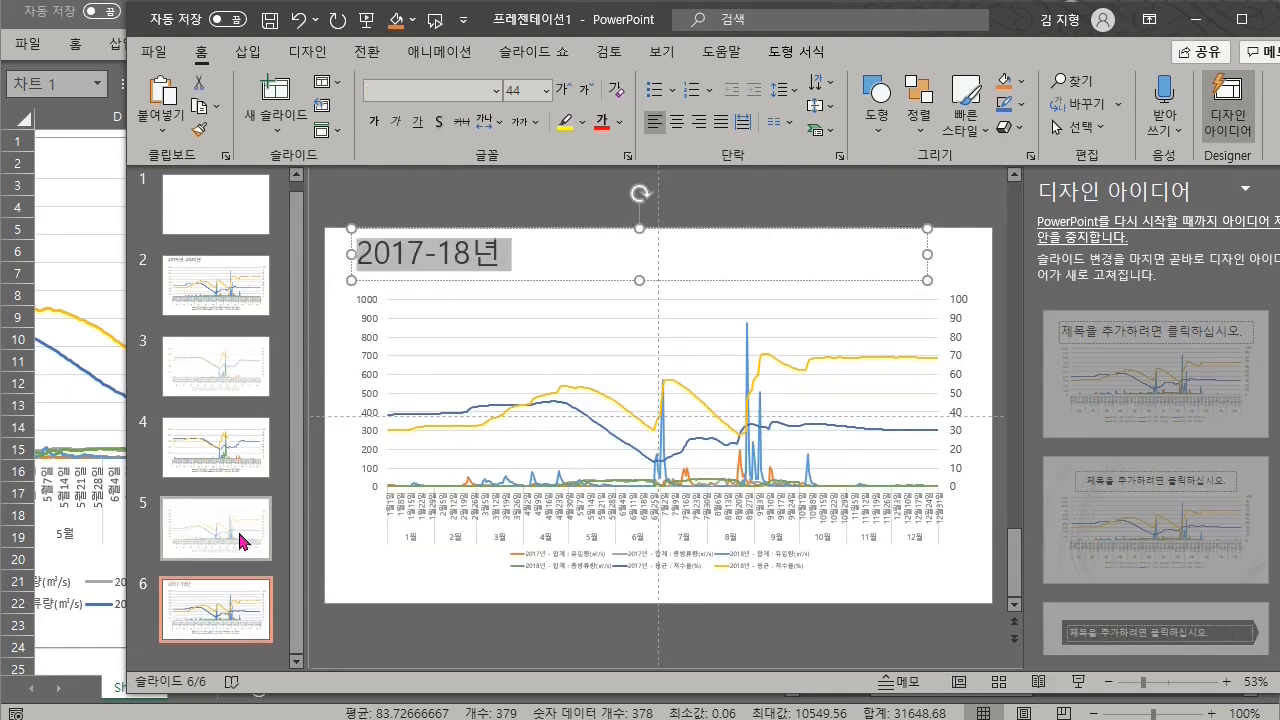
click(249, 531)
click(467, 265)
text(2017-18년)
Give slide 4 the title "2019-20년"
click(280, 365)
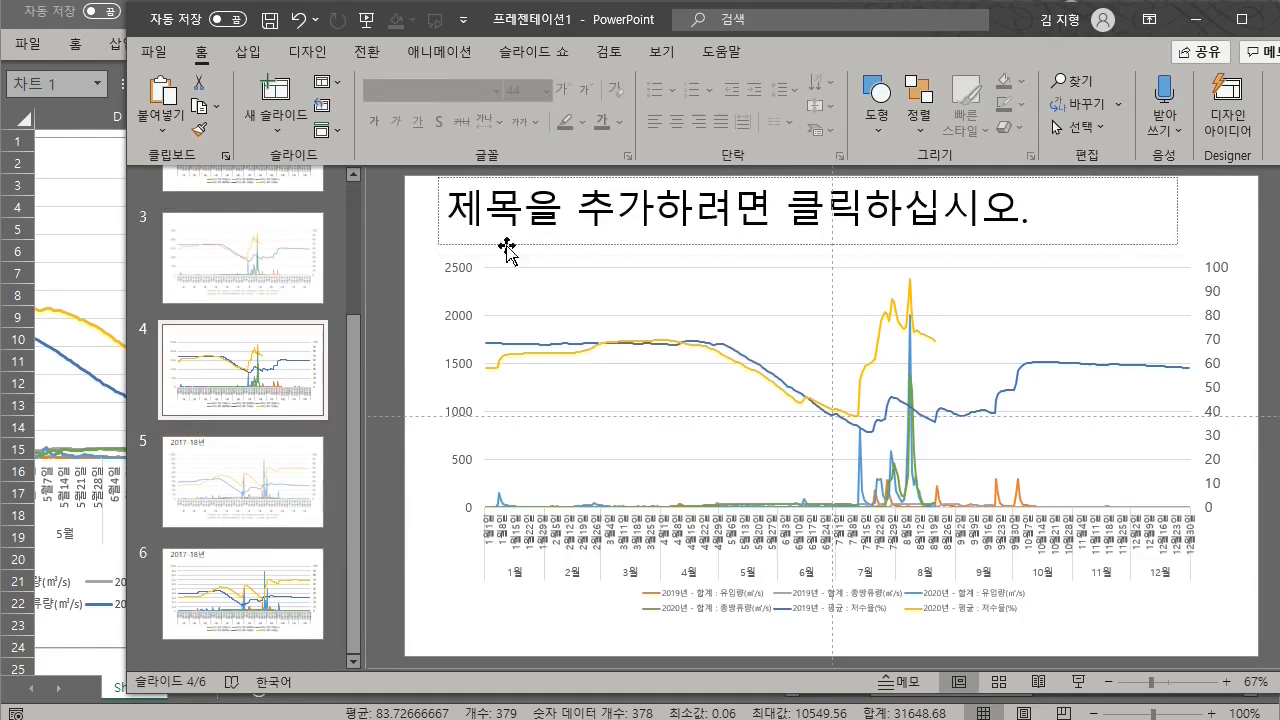
click(519, 213)
text(2017-18년)
click(531, 213)
key(BackSpace)
text(9)
key(Right)
key(Delete)
key(Delete)
text(20)
Copy slide 4's title into slide 3's title placeholder
triple_click(649, 216)
key(ctrl+c)
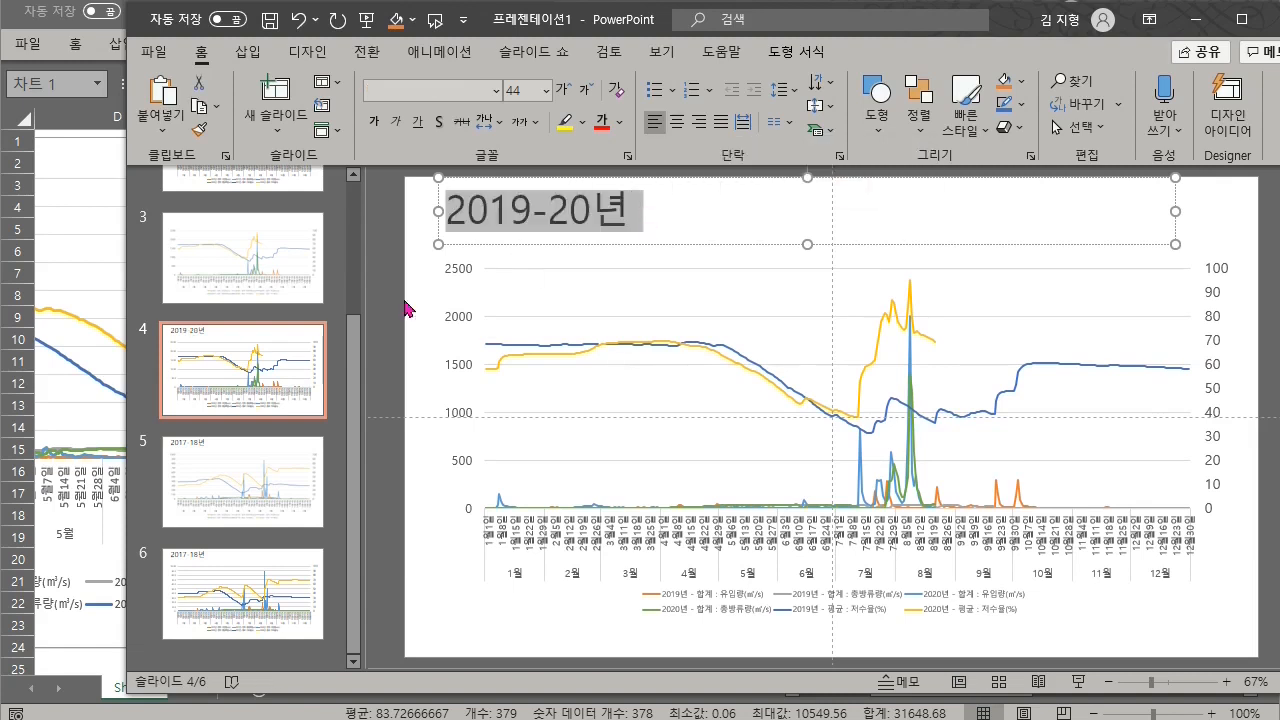
click(263, 296)
click(618, 203)
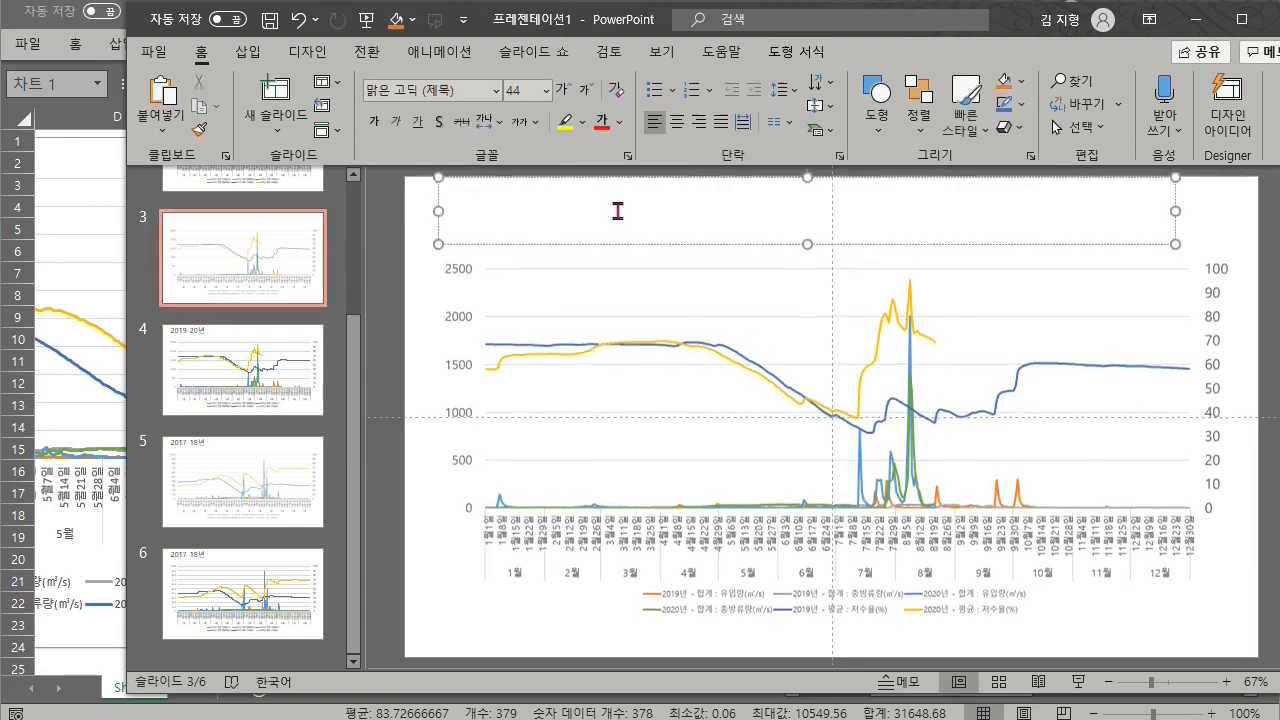
key(ctrl+v)
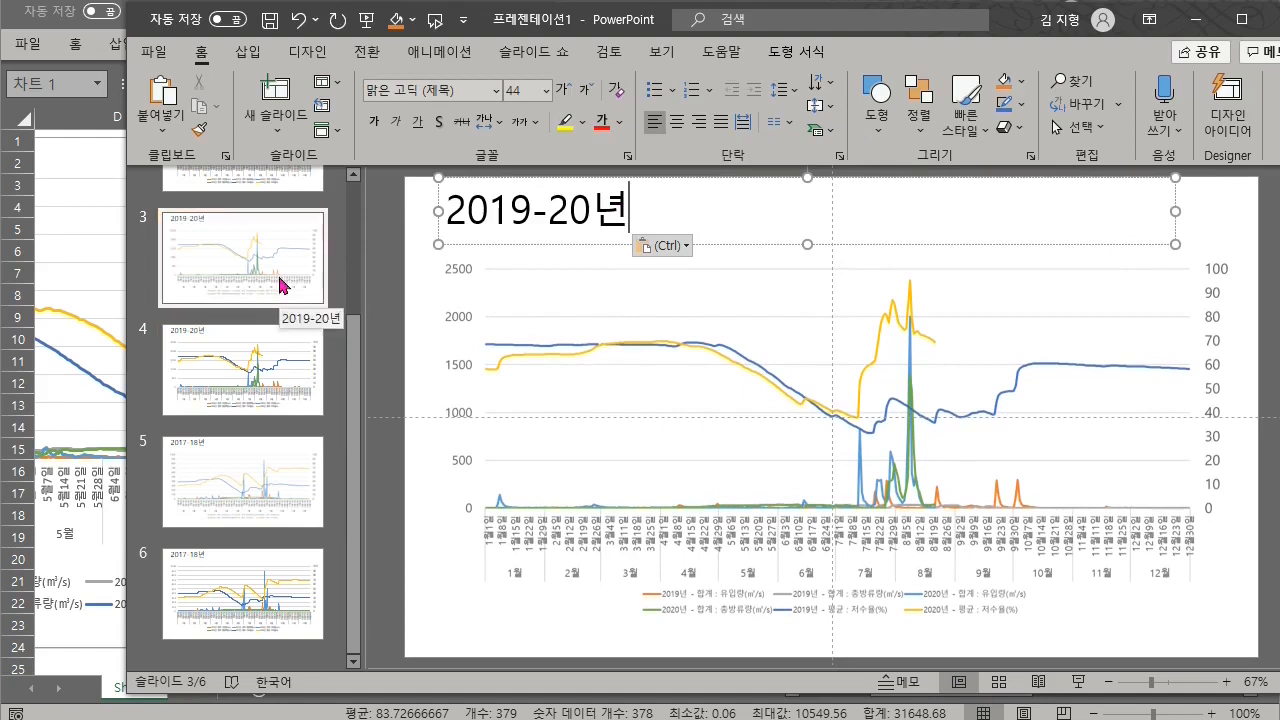
Compare the pasted pictures on slides 3 and 5 with the charts on slides 2, 4 and 6
click(280, 282)
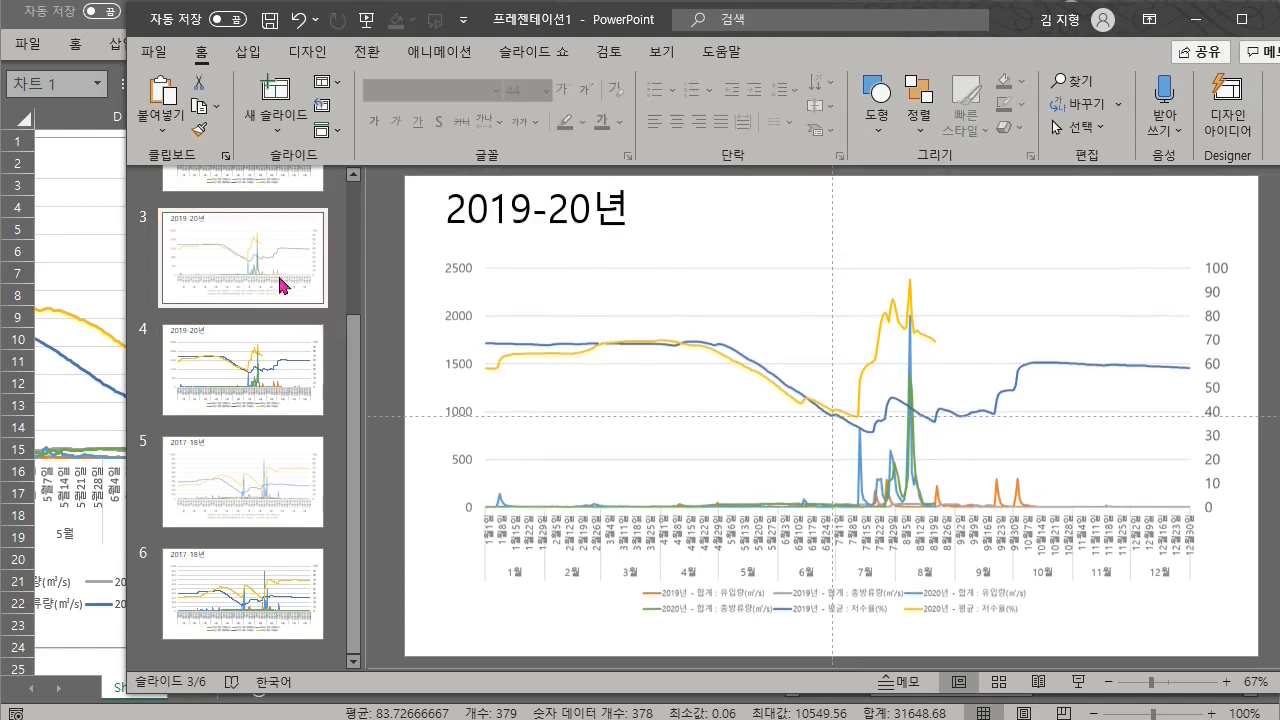
click(528, 305)
click(288, 366)
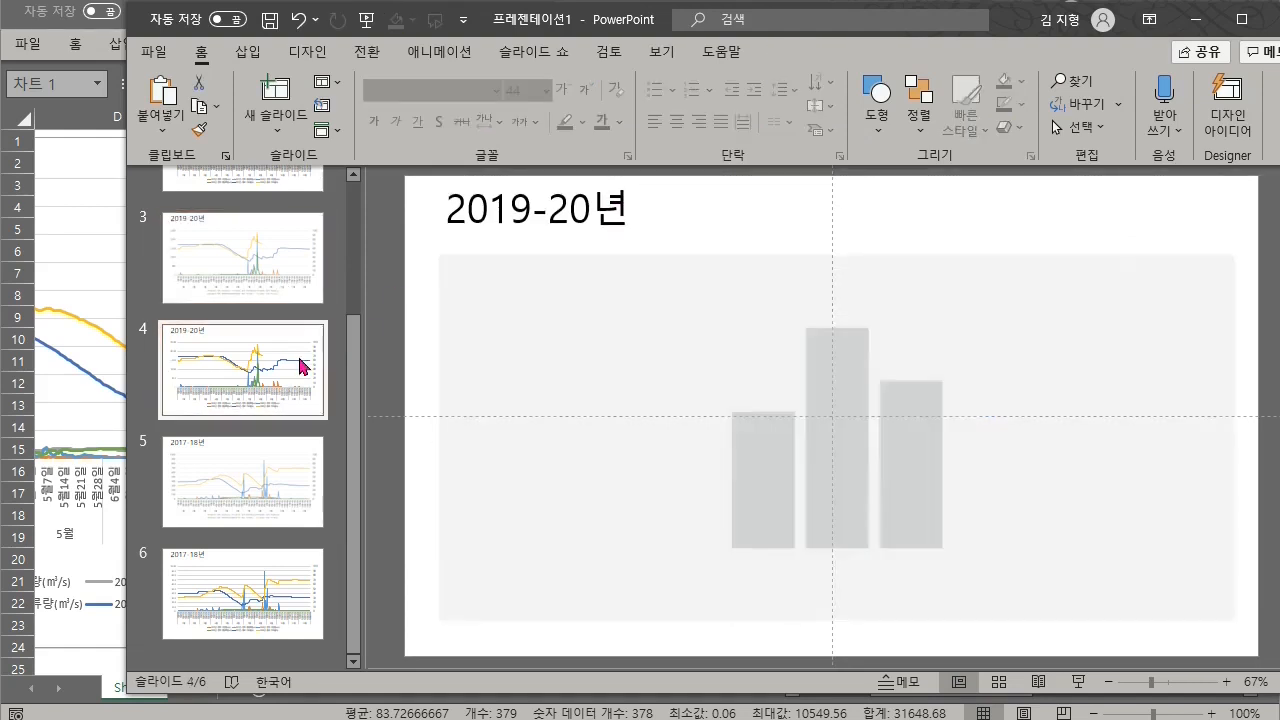
click(556, 358)
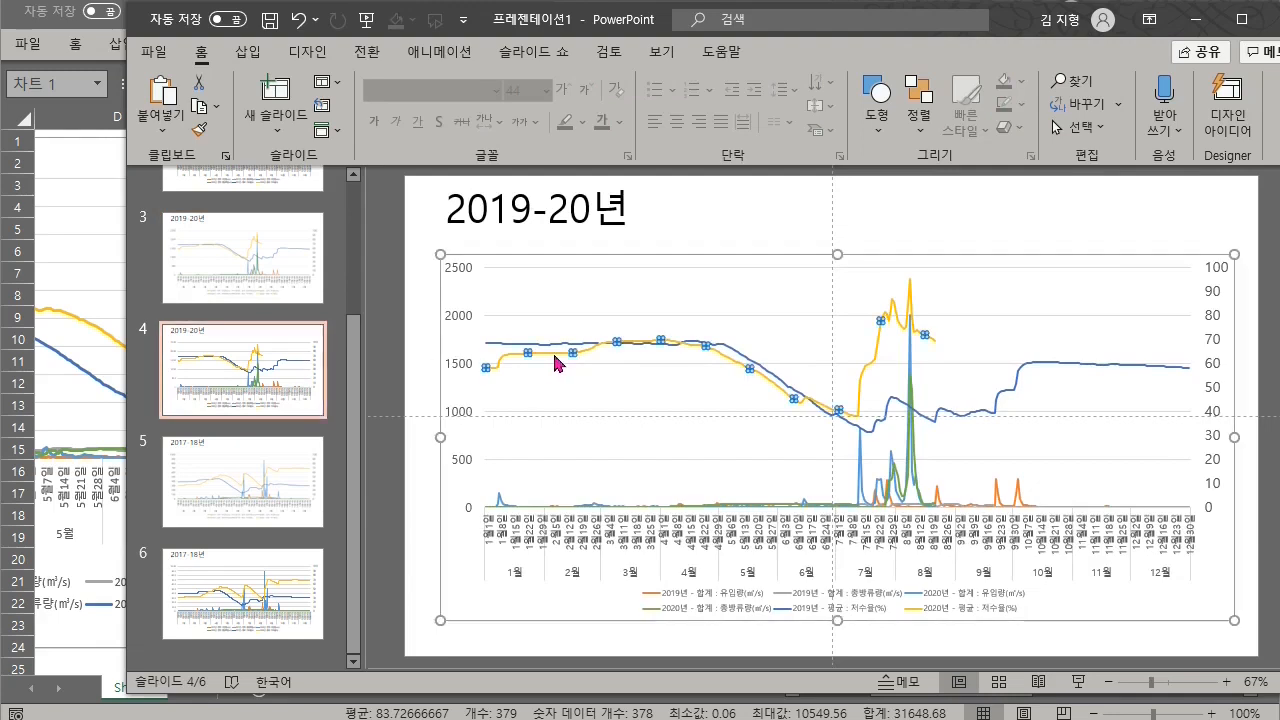
click(289, 486)
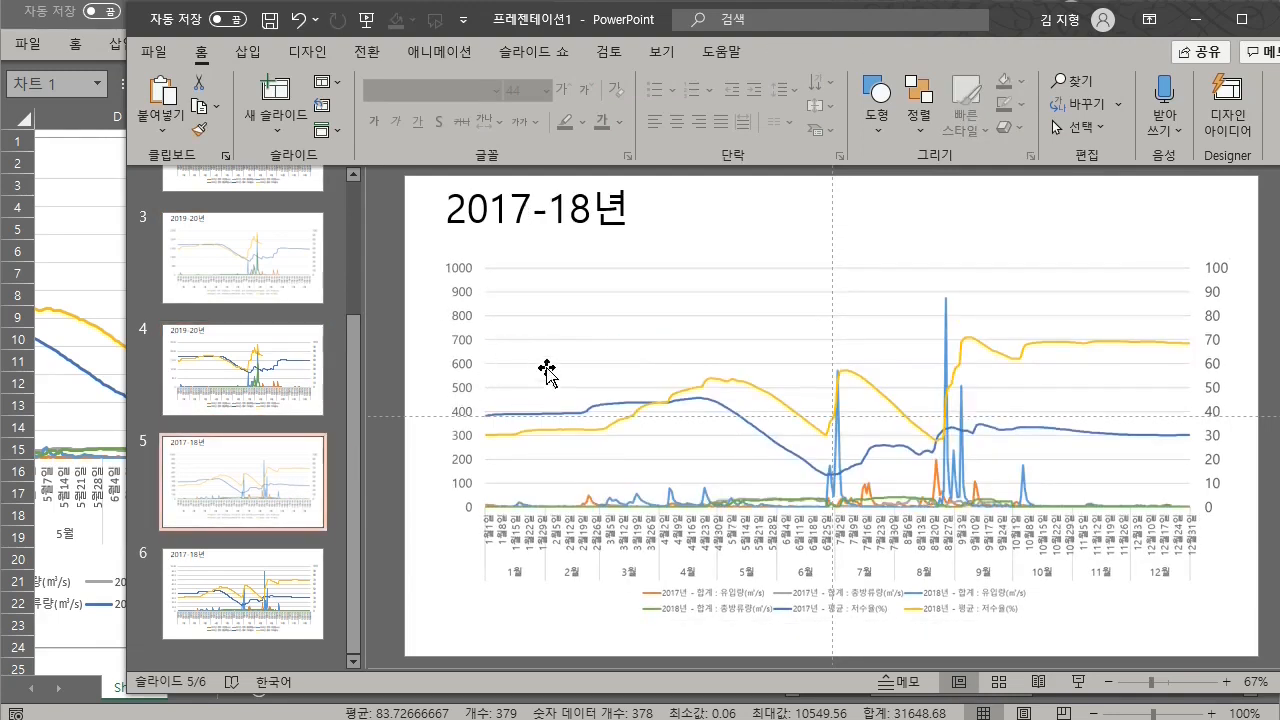
click(504, 321)
click(253, 576)
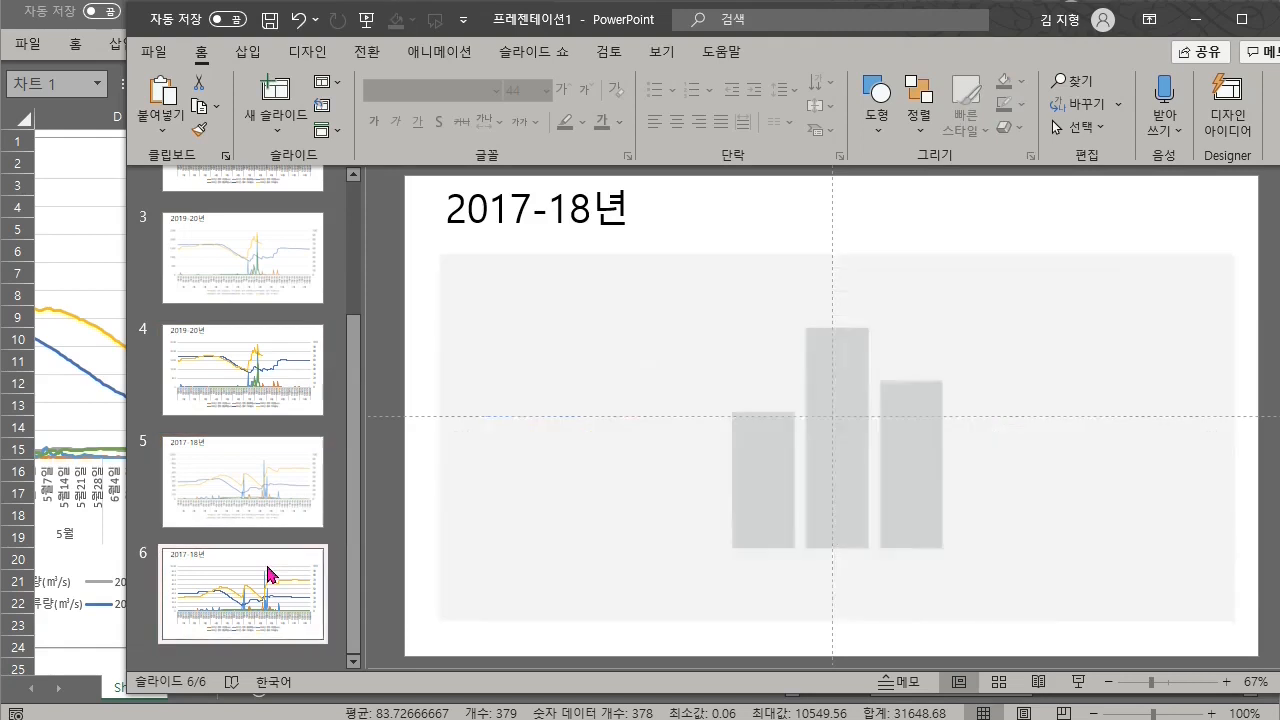
click(304, 250)
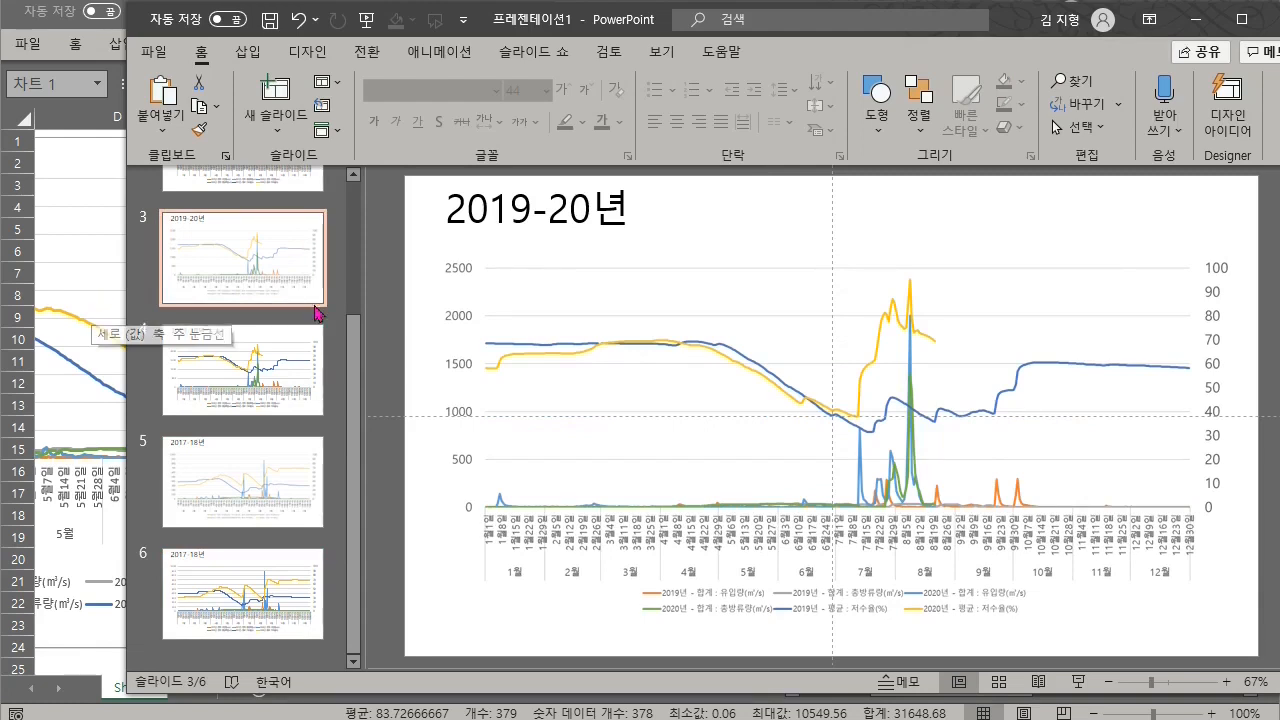
click(525, 309)
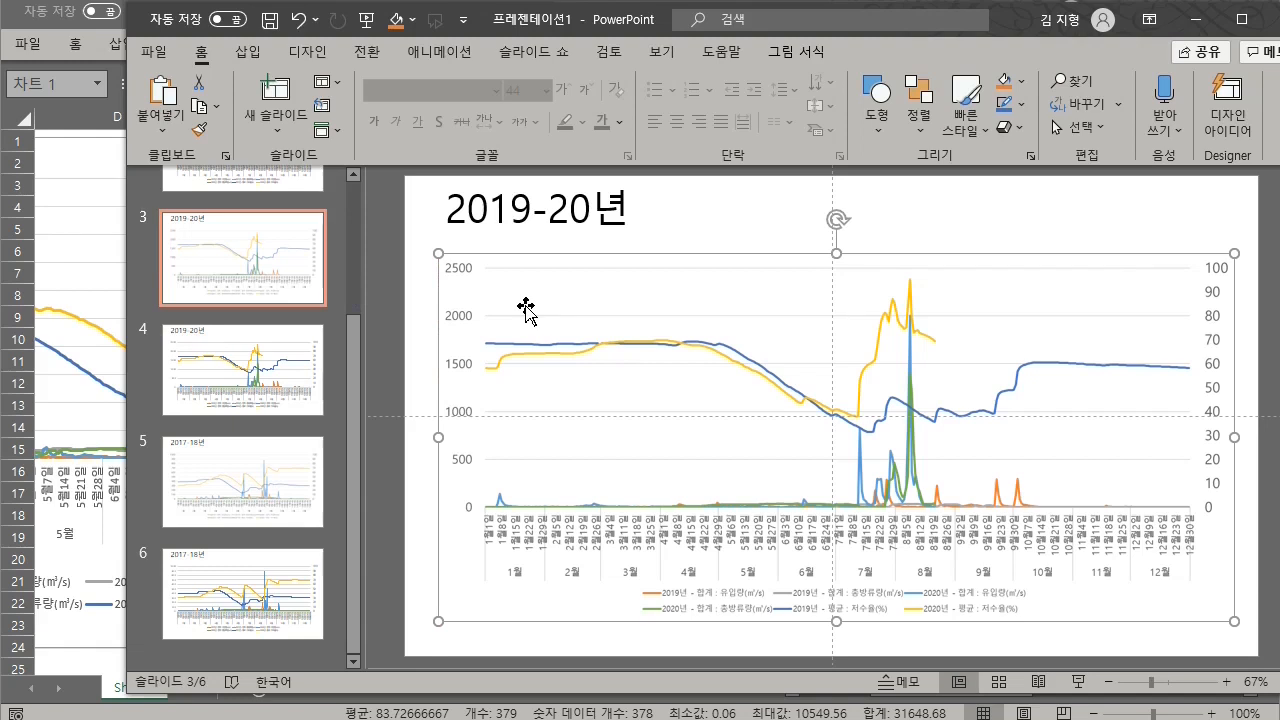
click(305, 193)
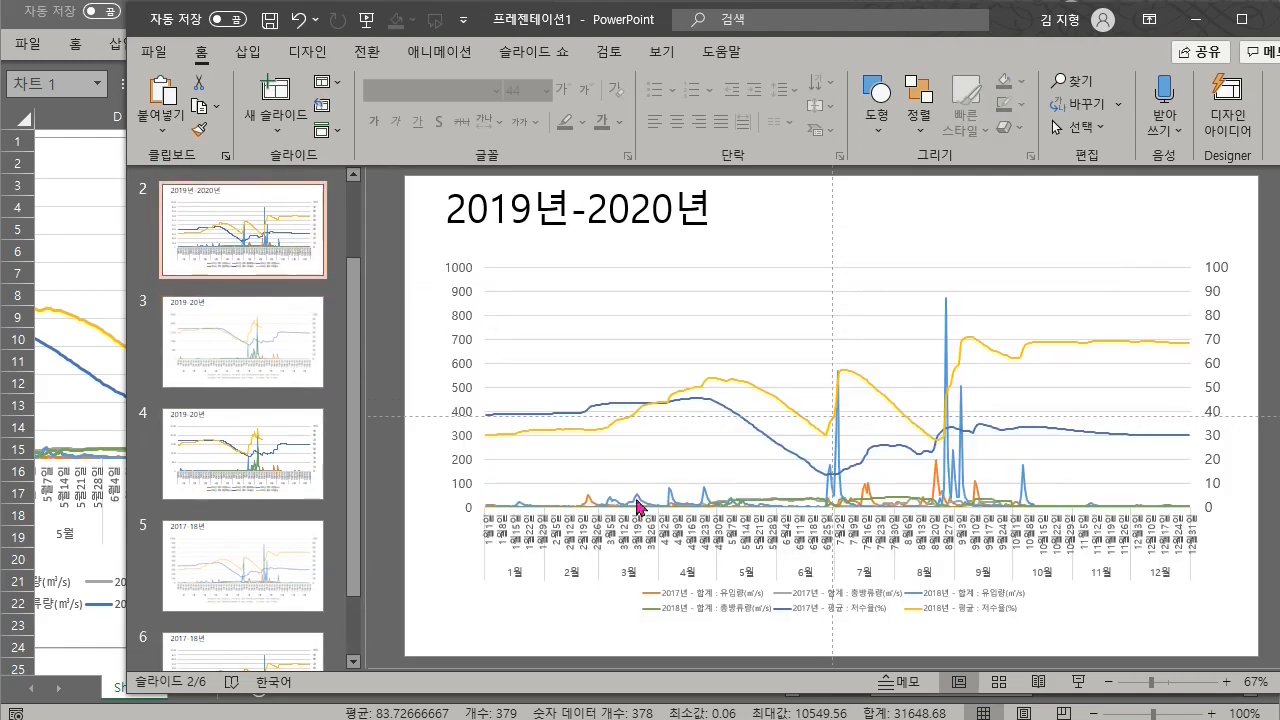
scroll(302, 375, down, 1)
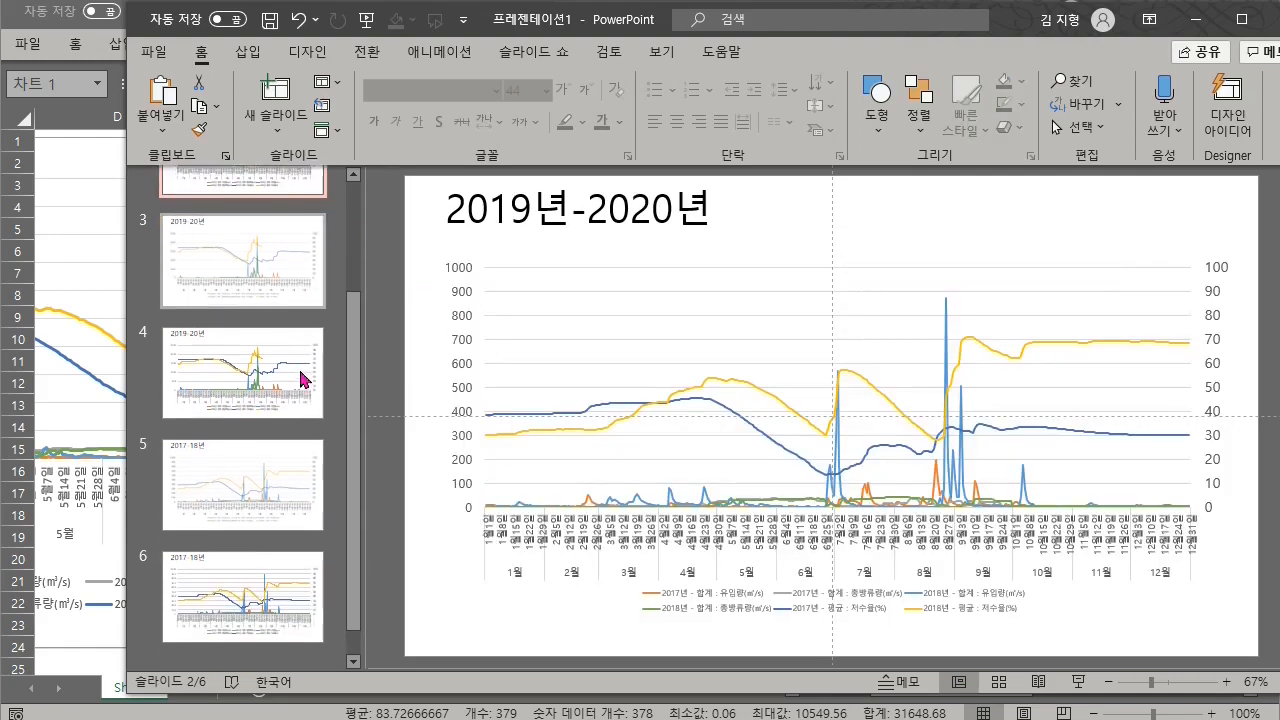
click(290, 488)
click(290, 594)
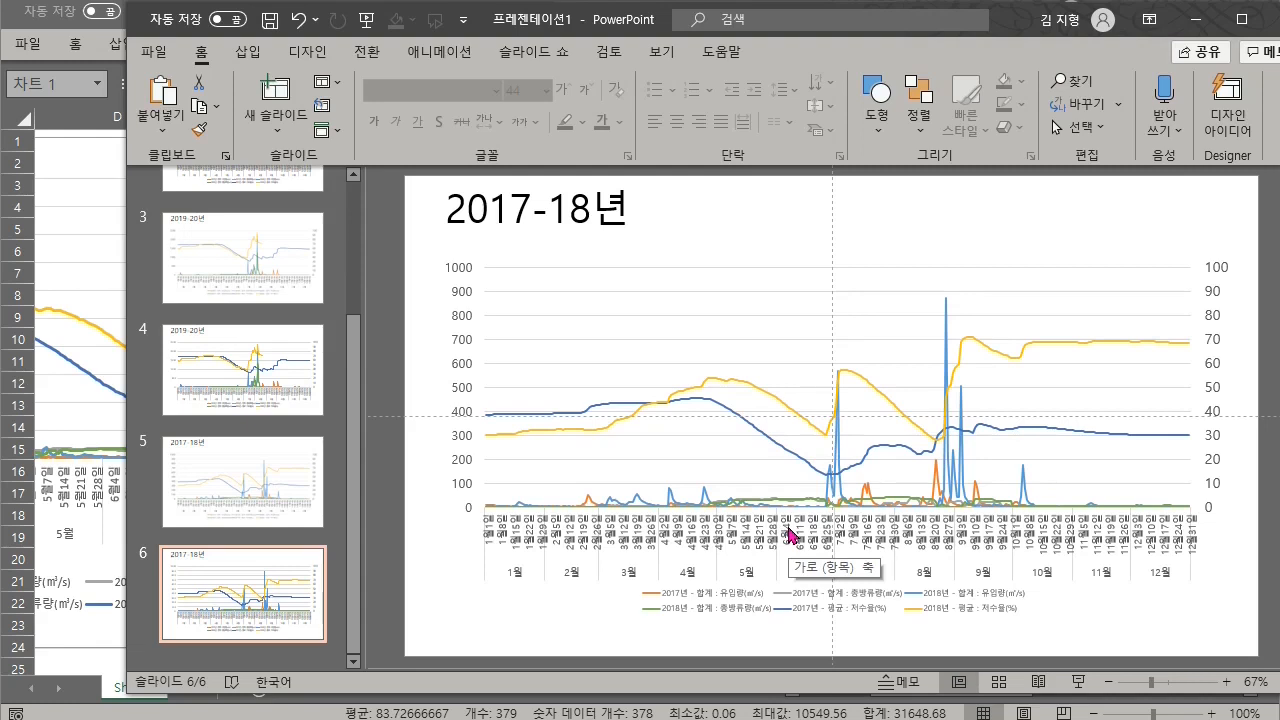
Compare the axis scales and the inflow, discharge and storage-rate series on slide 4's 2019-20년 chart and slide 6's 2017-18년 chart
click(465, 278)
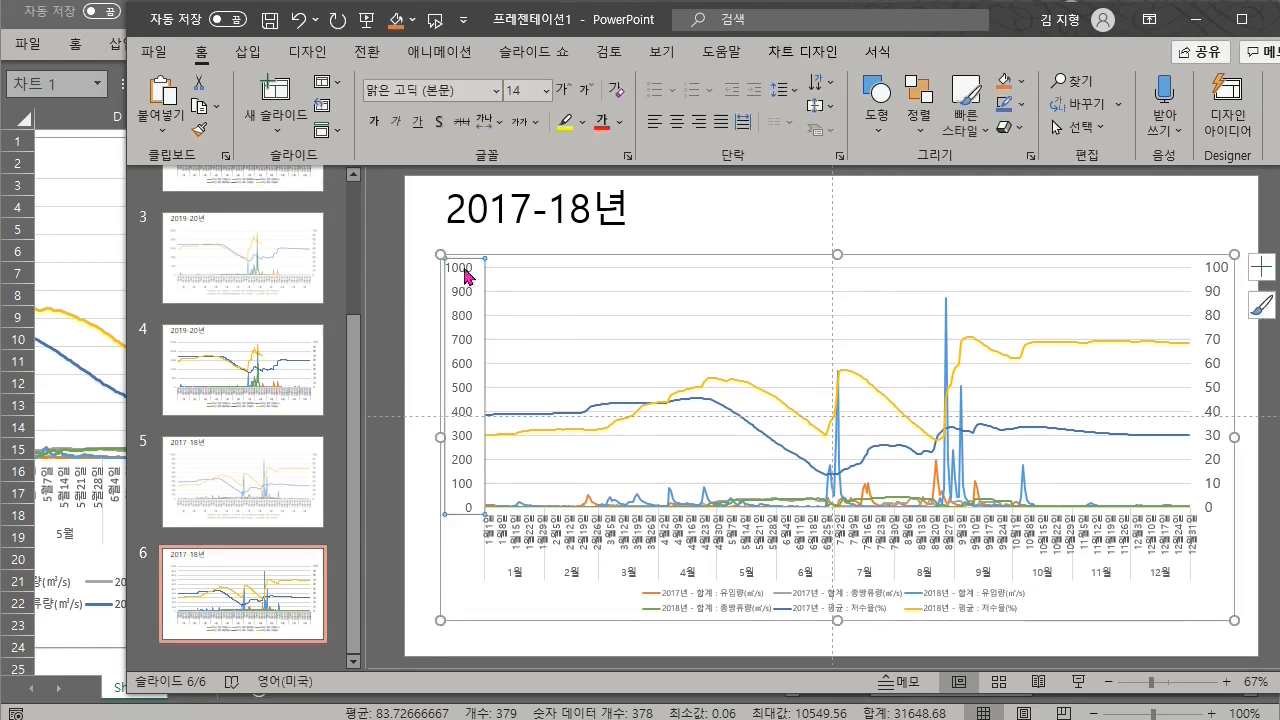
click(292, 366)
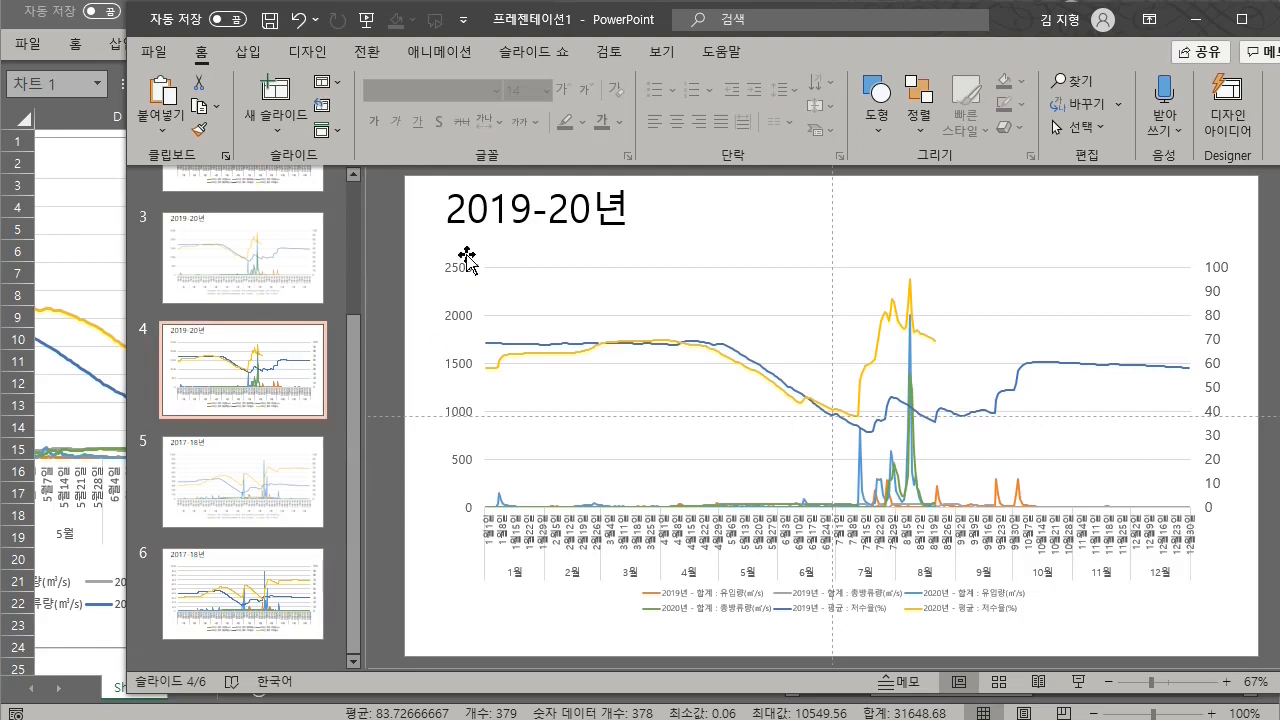
click(275, 578)
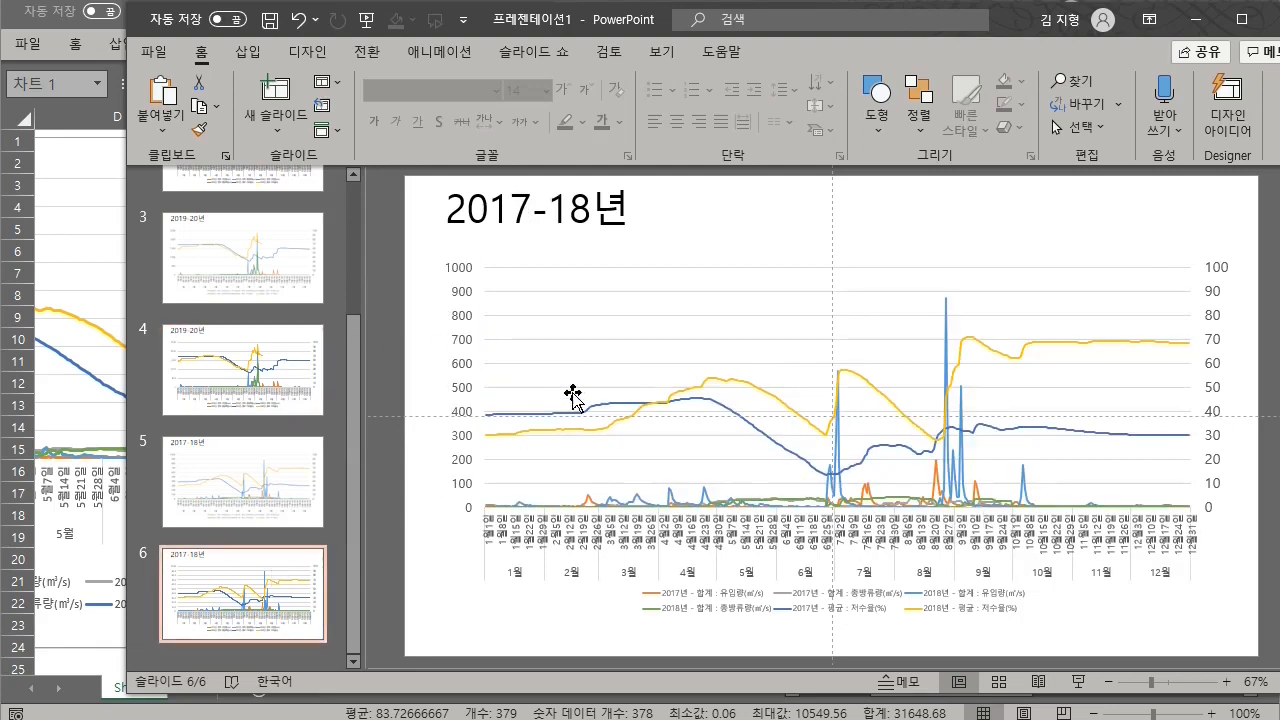
click(275, 368)
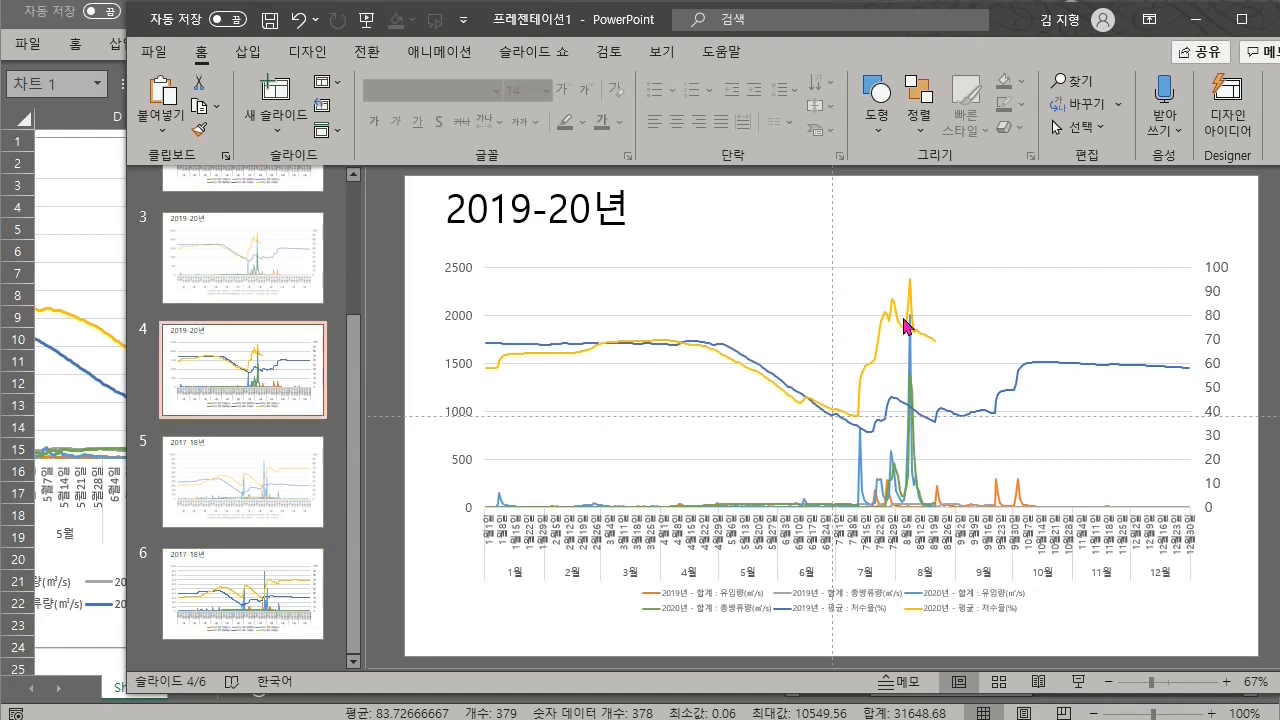
mouse_move(908, 390)
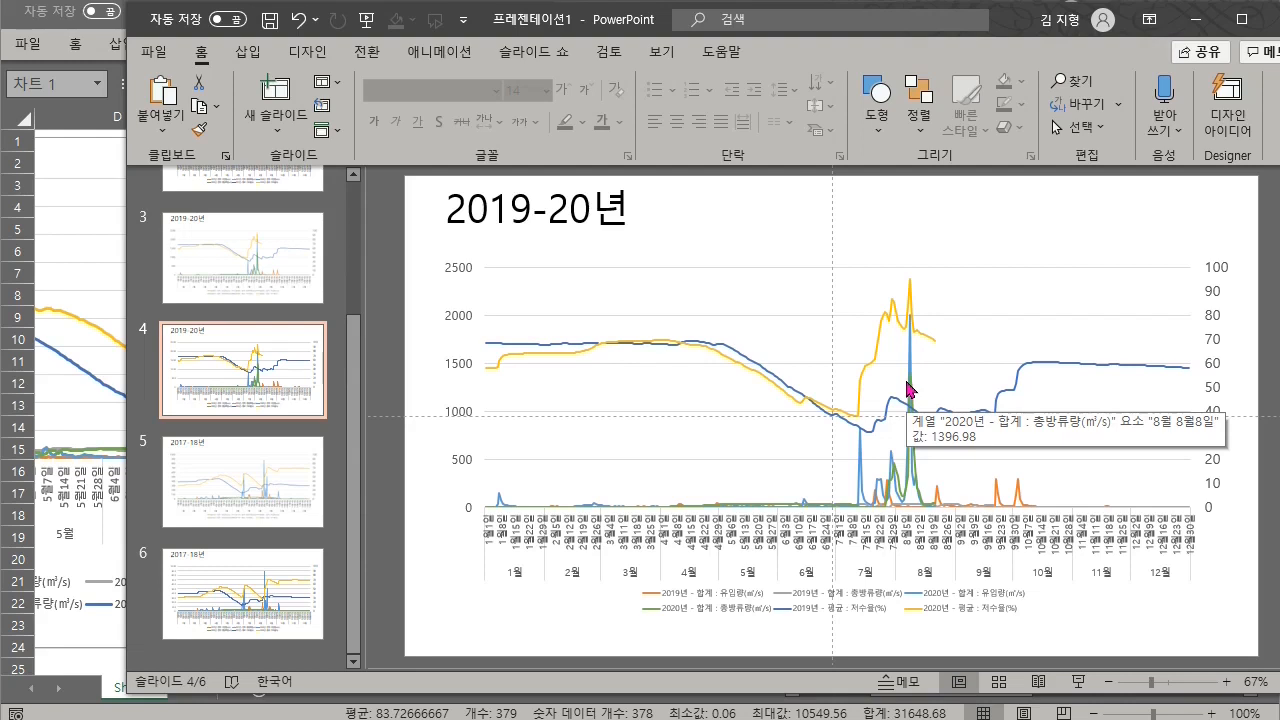
click(283, 603)
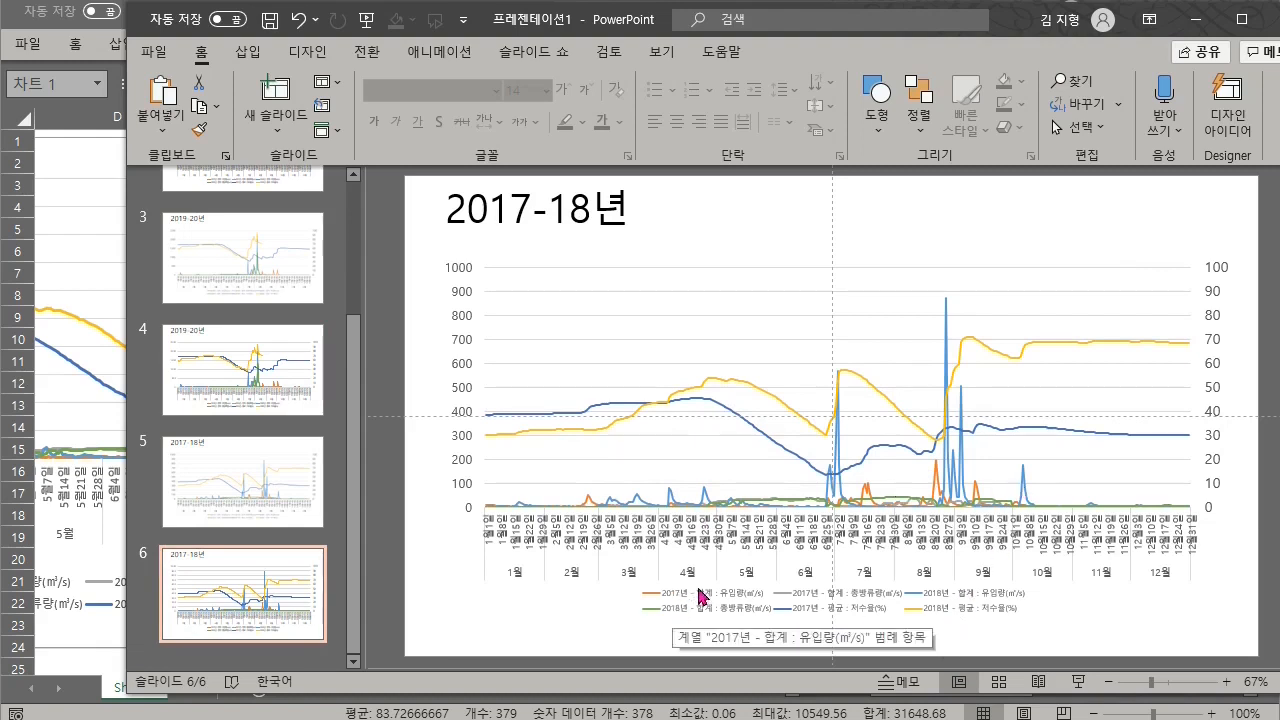
mouse_move(940, 472)
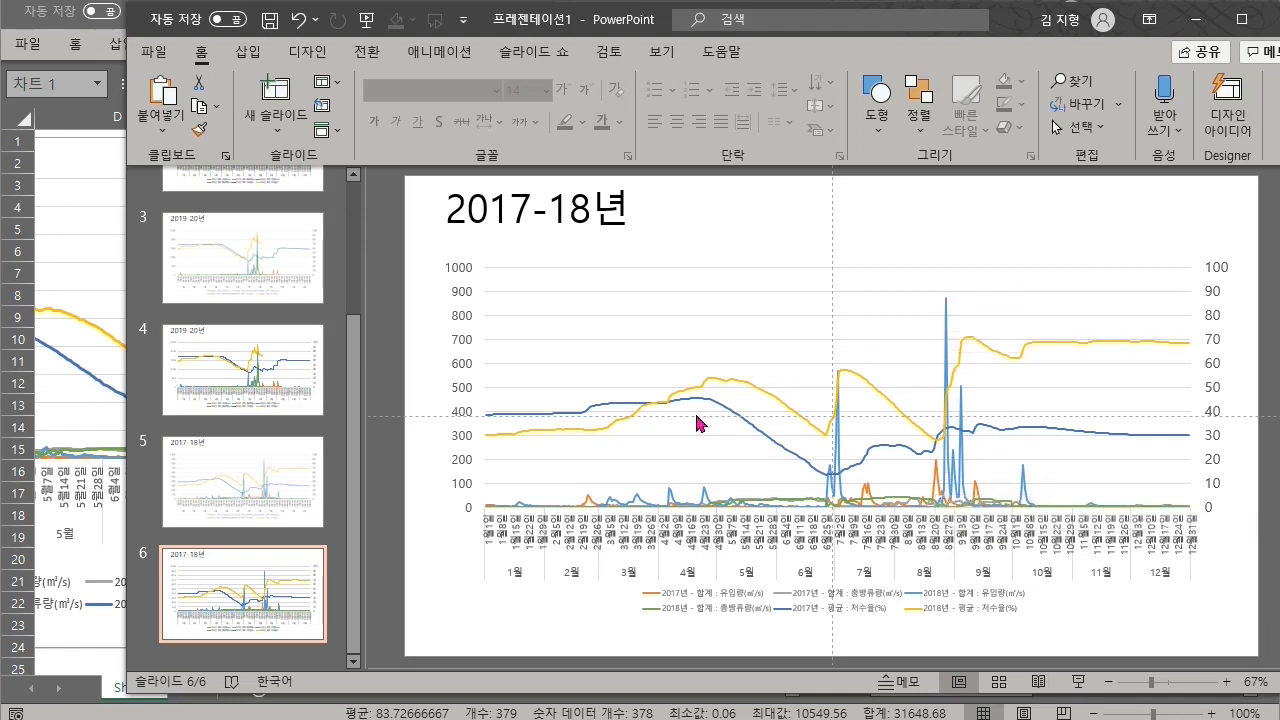
click(295, 404)
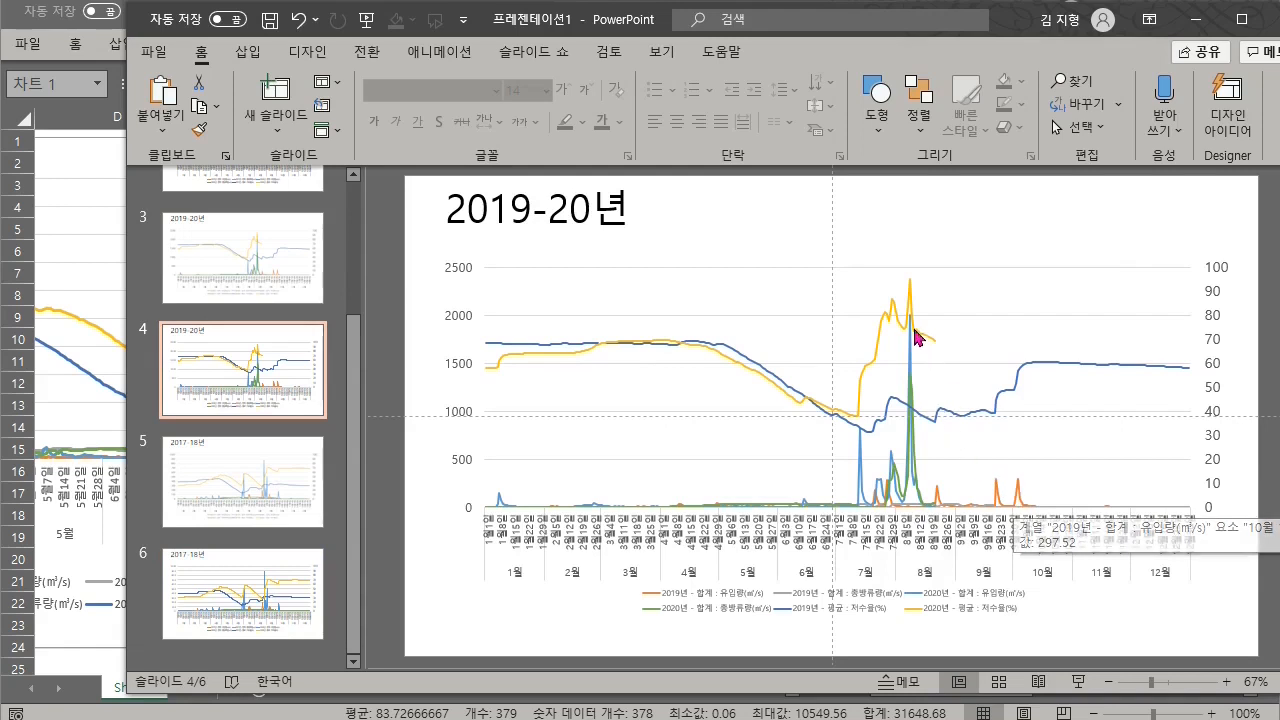
mouse_move(914, 329)
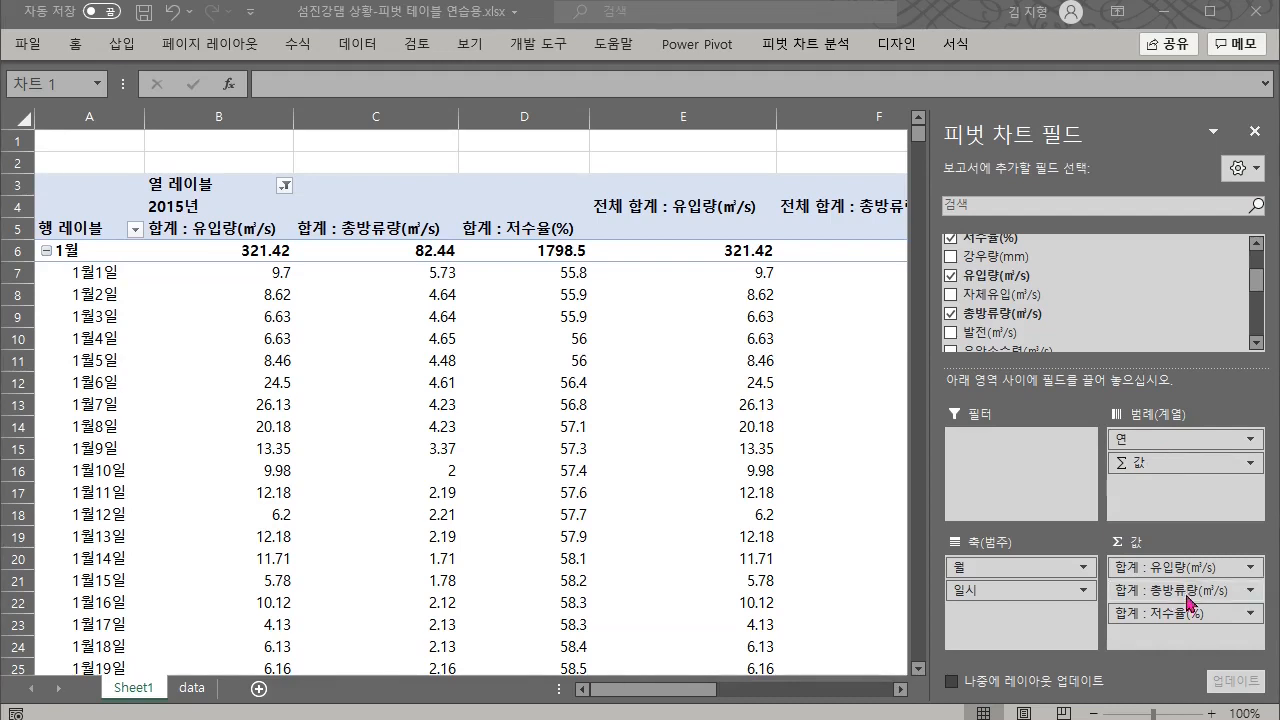
In Excel, remove the 총방류량 and 저수율 fields from the pivot chart's values and clear the year slicer's filter
drag(1188, 597, 818, 503)
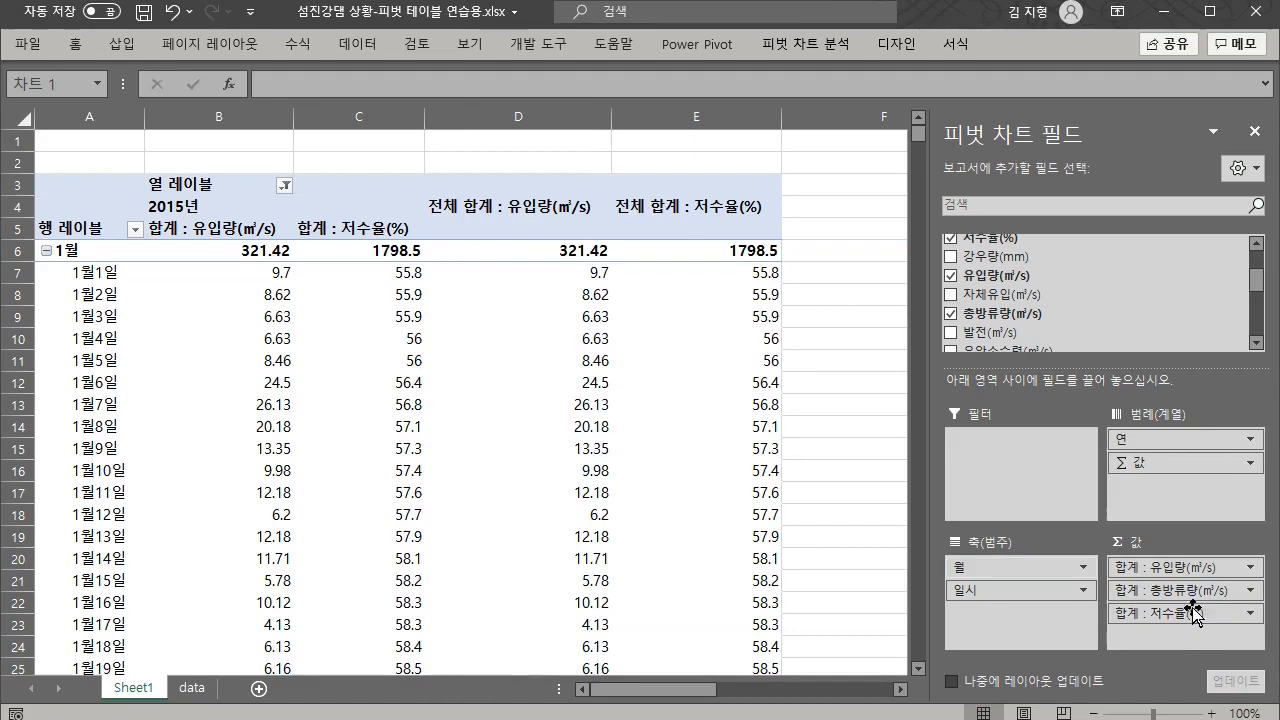
drag(1197, 597, 842, 510)
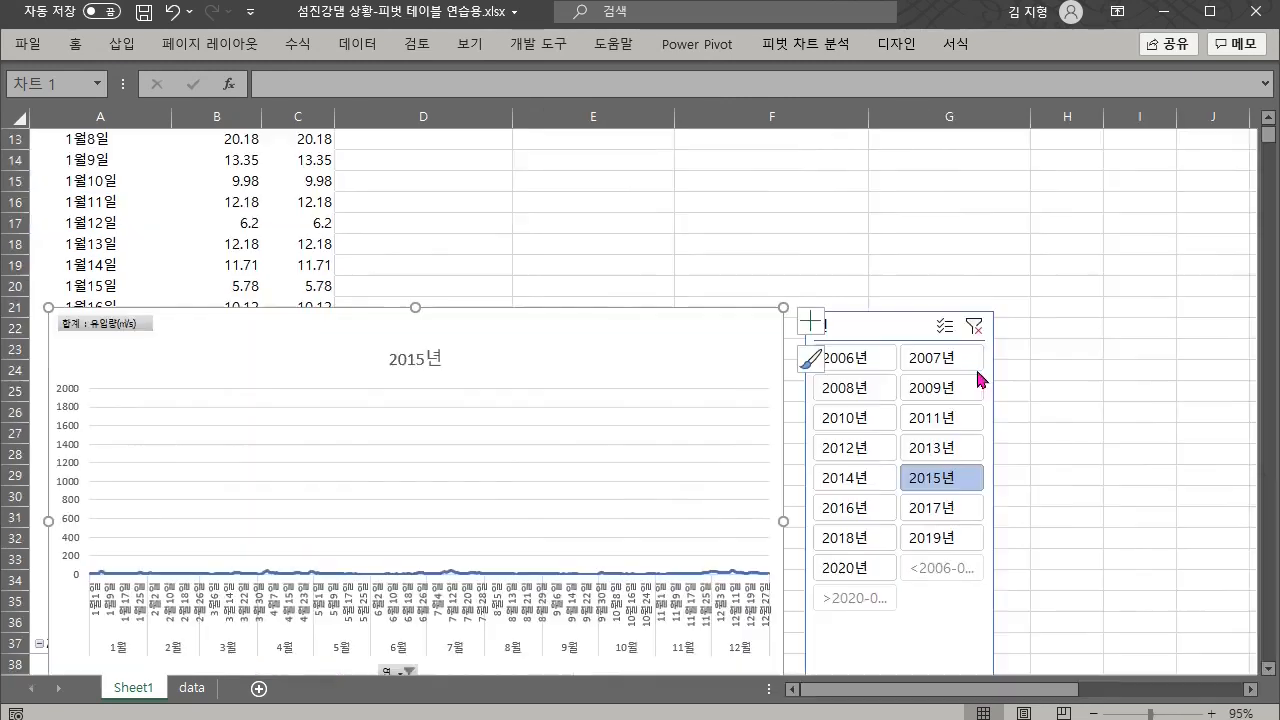
click(974, 328)
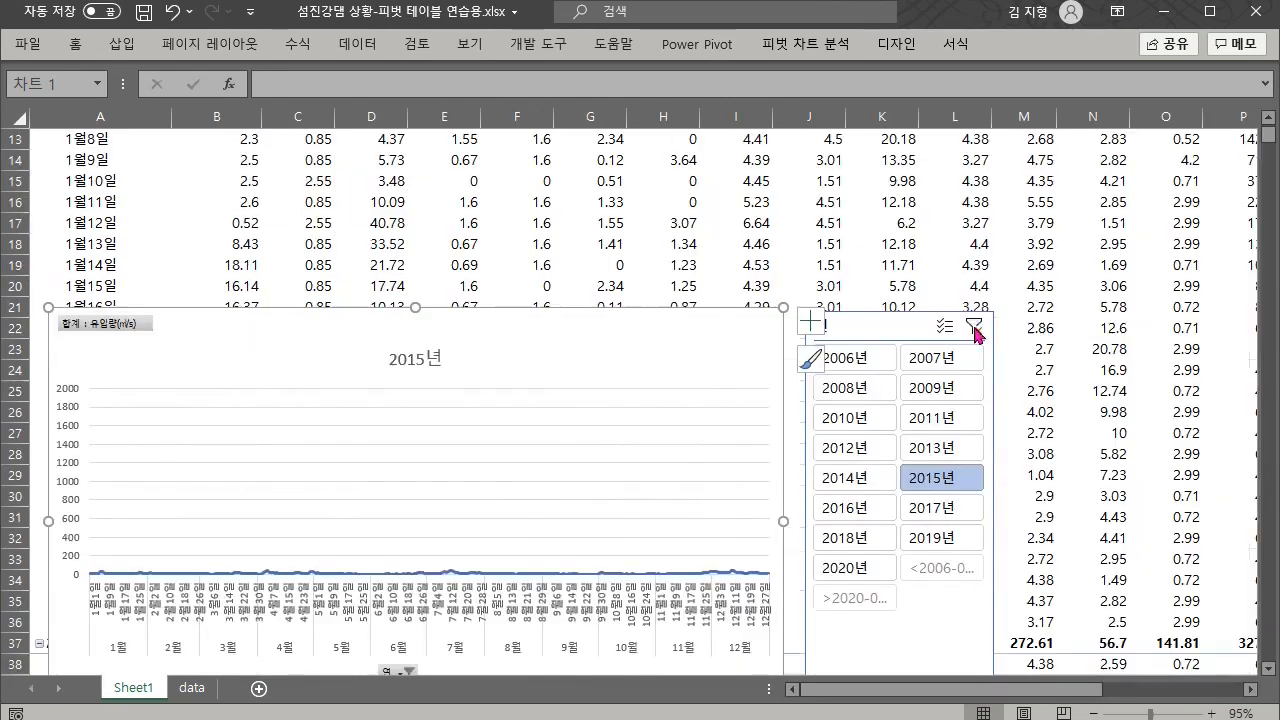
Move the year slicer clear of the pivot chart, then enlarge the chart to fill the space beside it
drag(698, 312, 1156, 155)
click(466, 318)
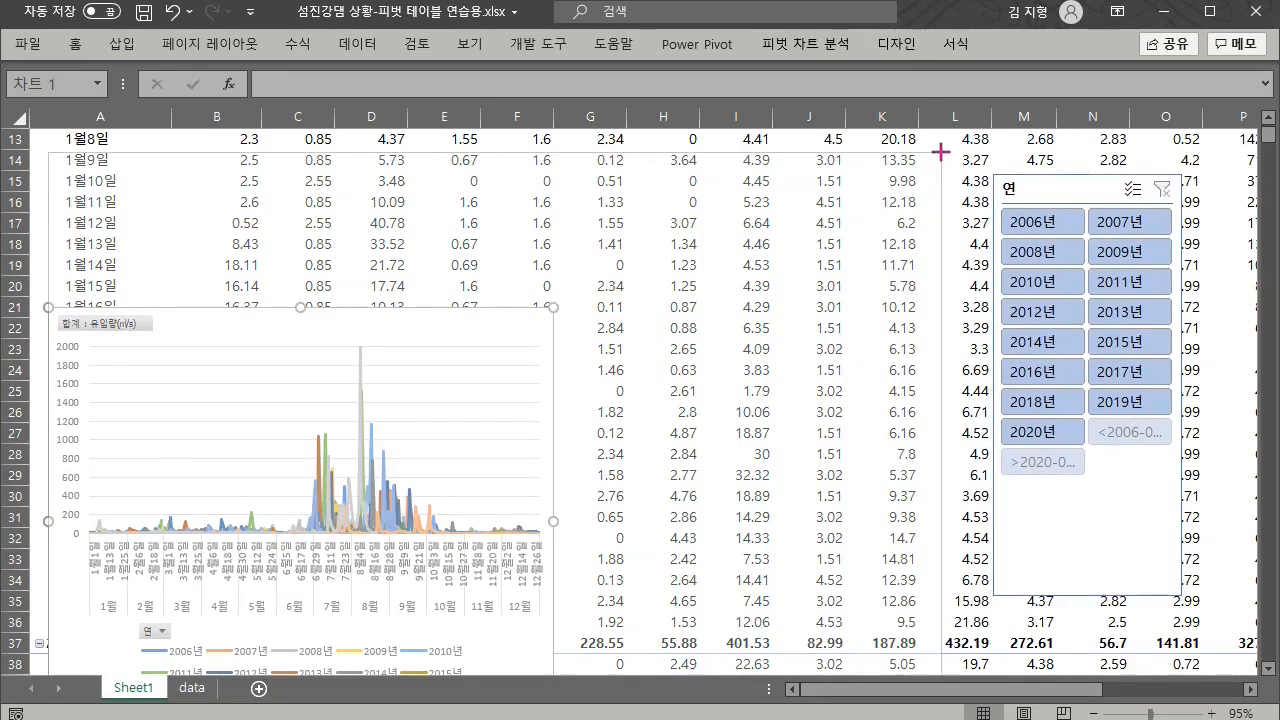
drag(940, 152, 940, 152)
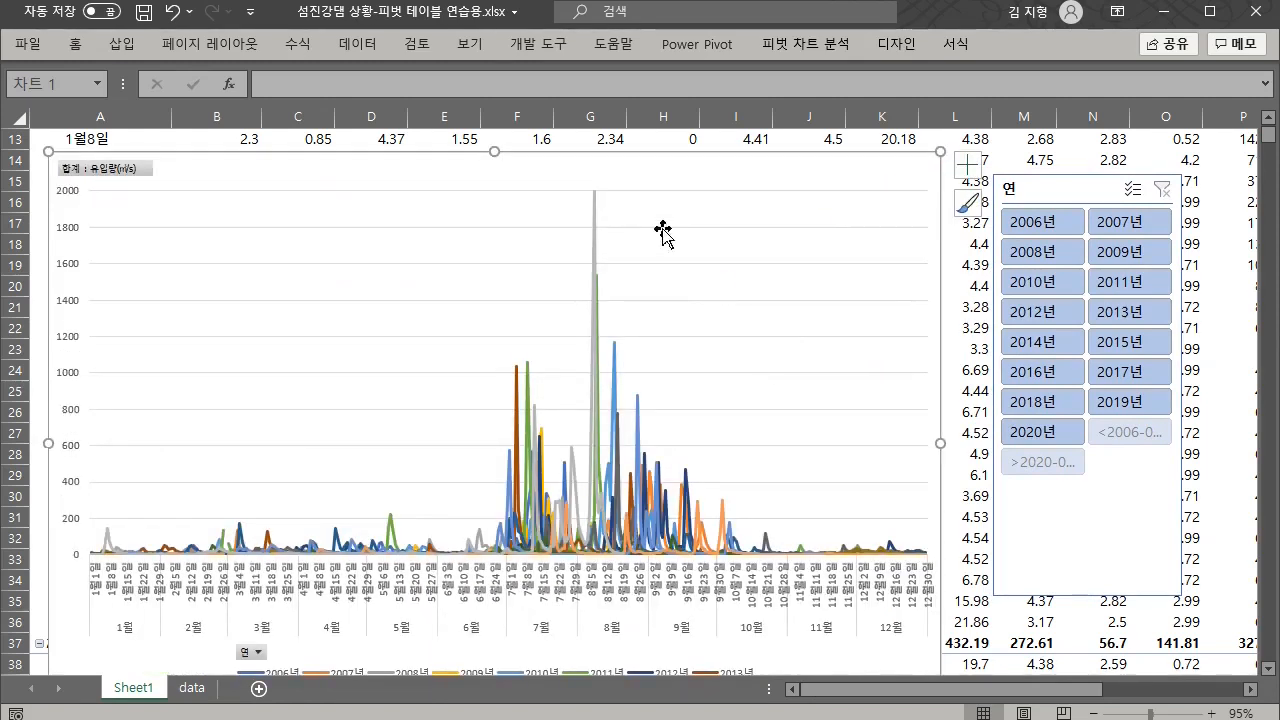
drag(642, 152, 671, 142)
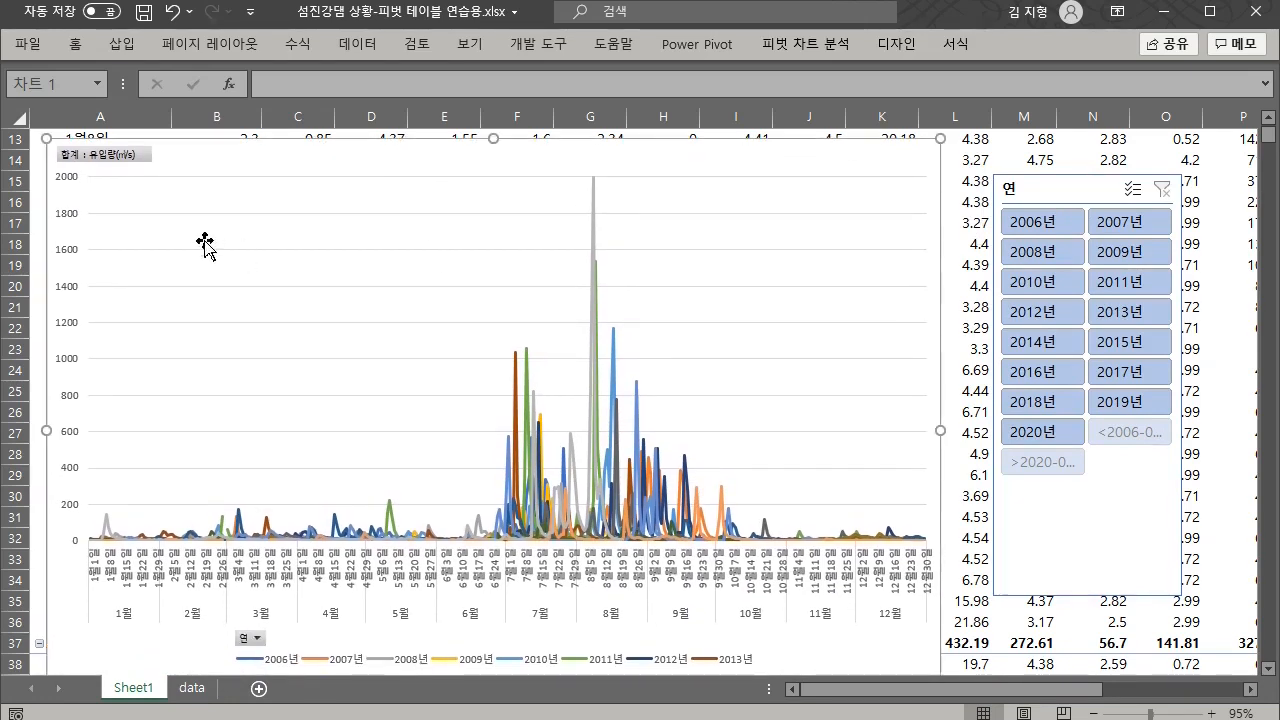
Try 2200 as the chart's vertical axis maximum, keep the bounds fixed at 0 and 2000, and close the axis formatting
double_click(70, 253)
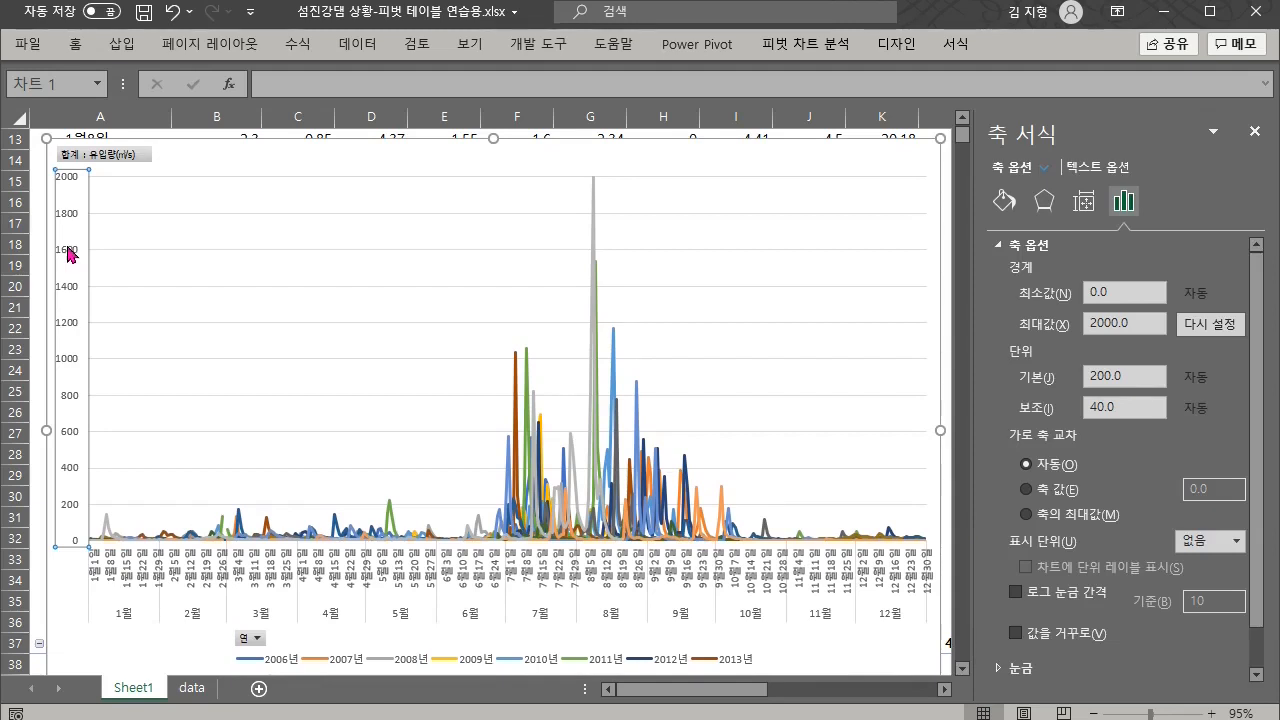
click(1140, 322)
drag(1140, 322, 1055, 322)
text(2200)
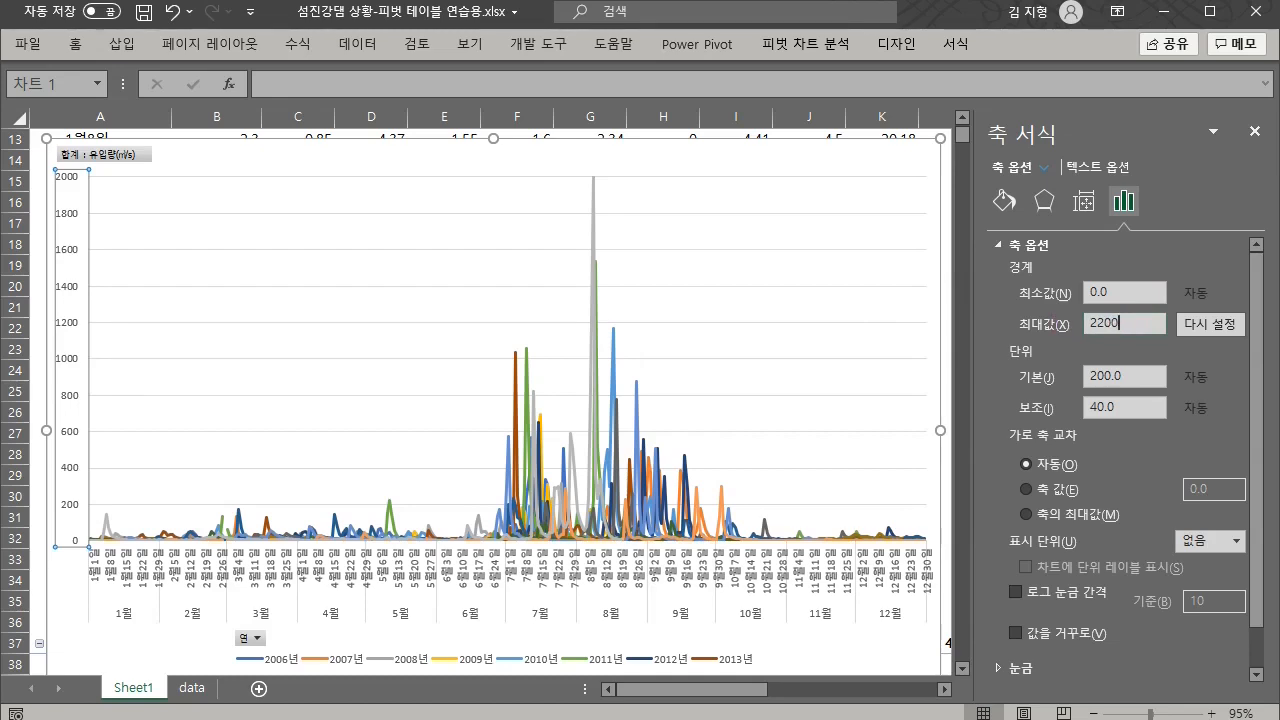
key(Return)
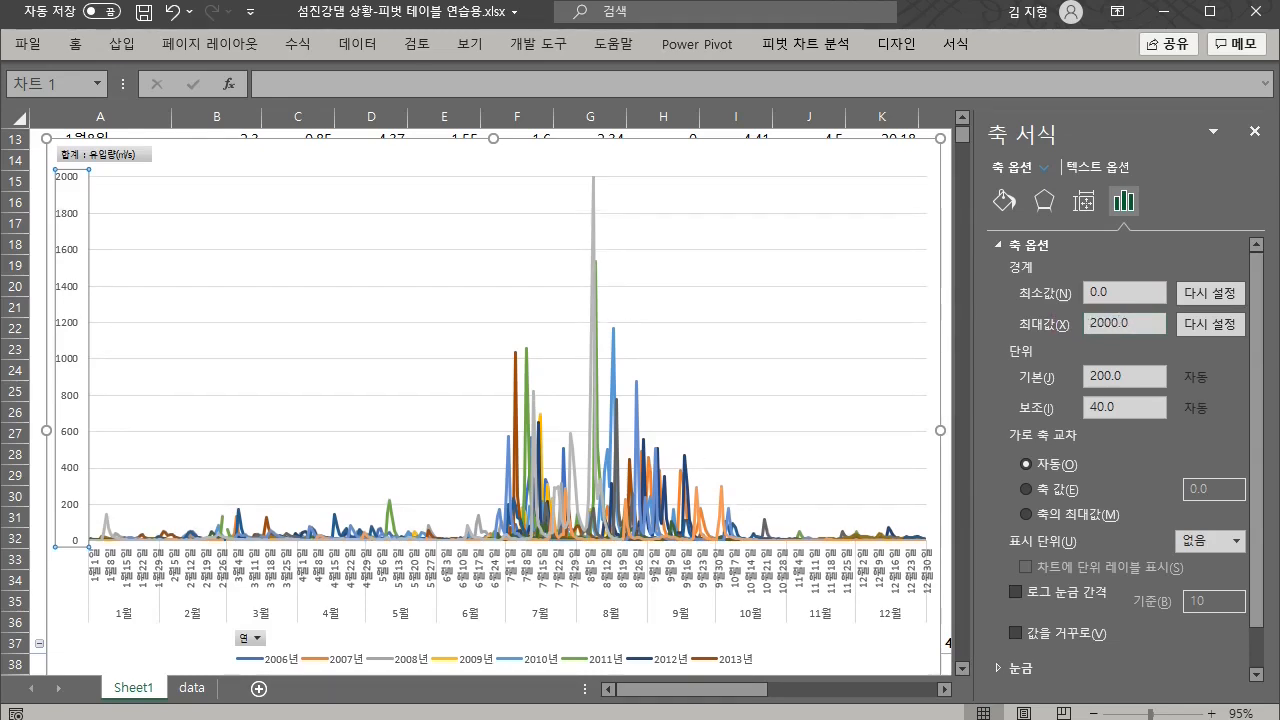
click(820, 312)
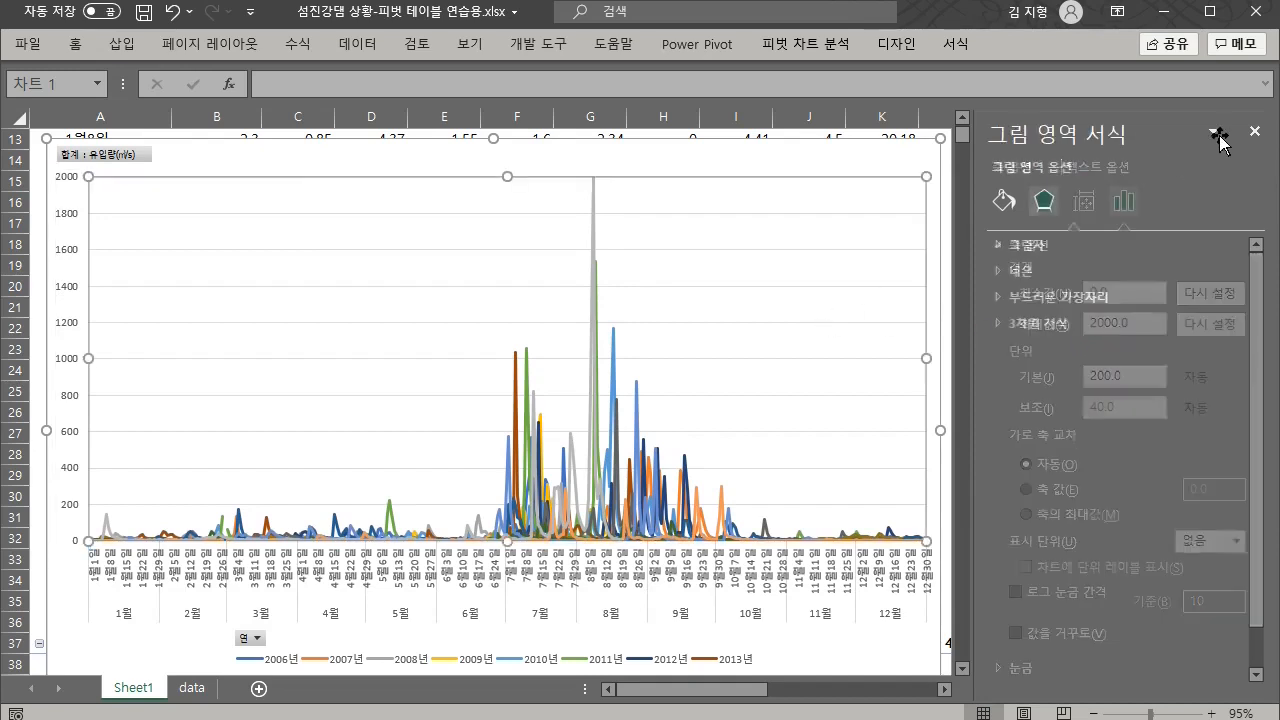
click(1253, 135)
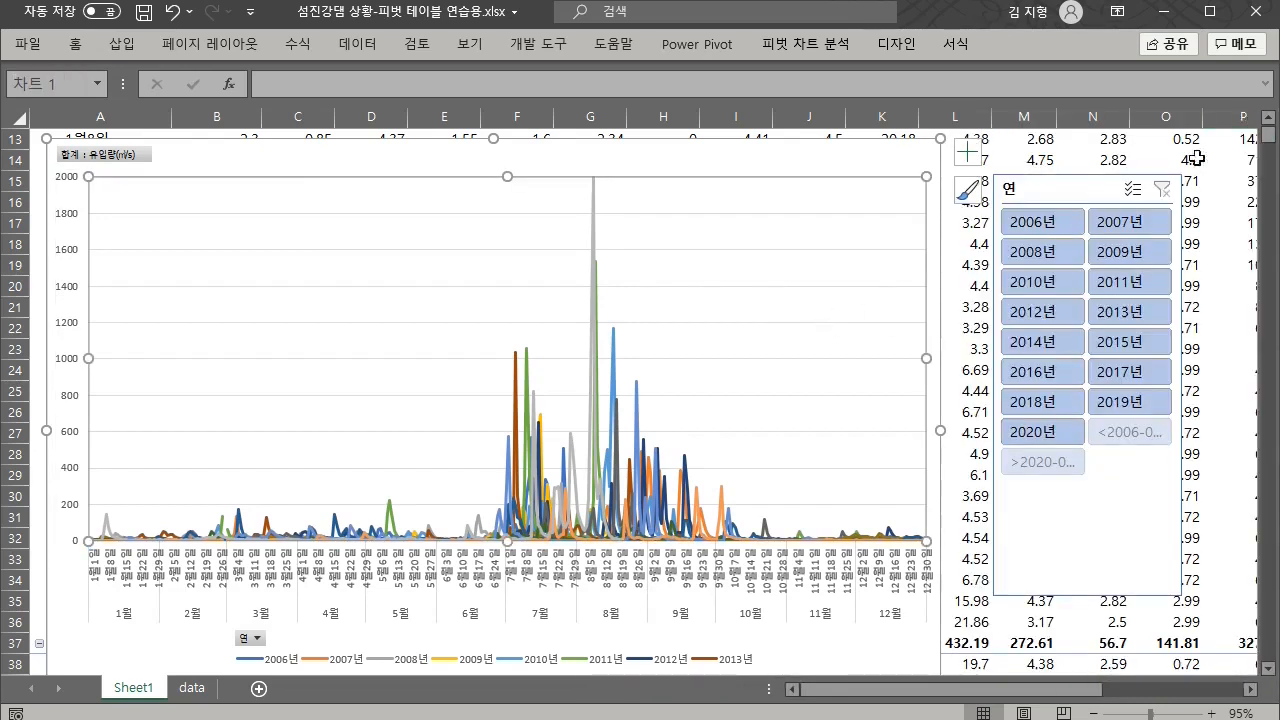
Filter the chart alternately to 2006년 and 2007년 and compare when inflow peaks in each year
click(1040, 215)
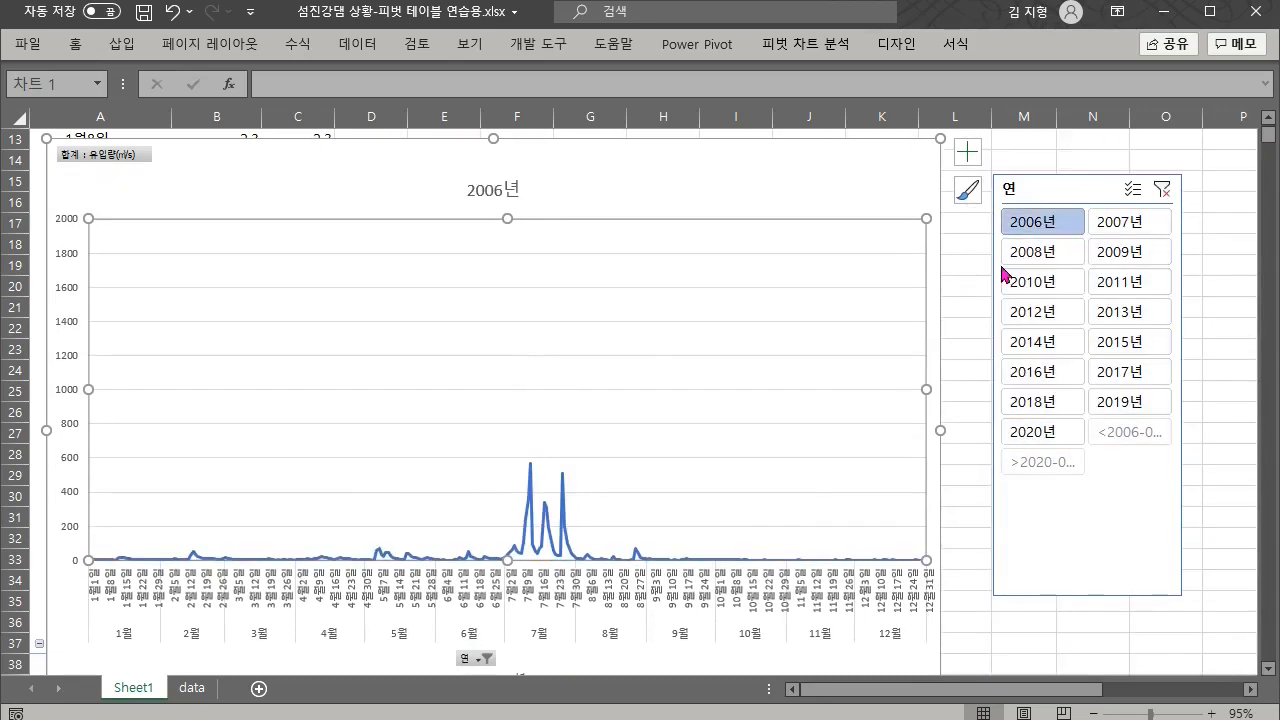
mouse_move(556, 502)
click(1131, 224)
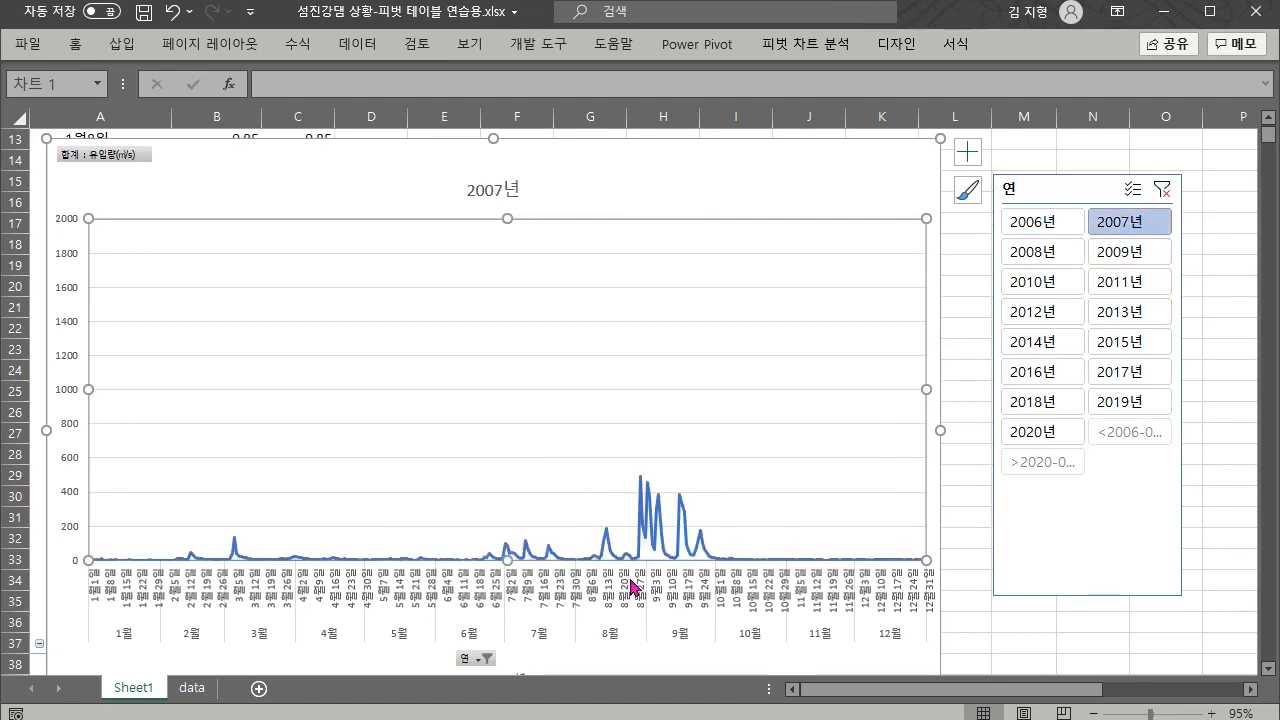
click(1051, 227)
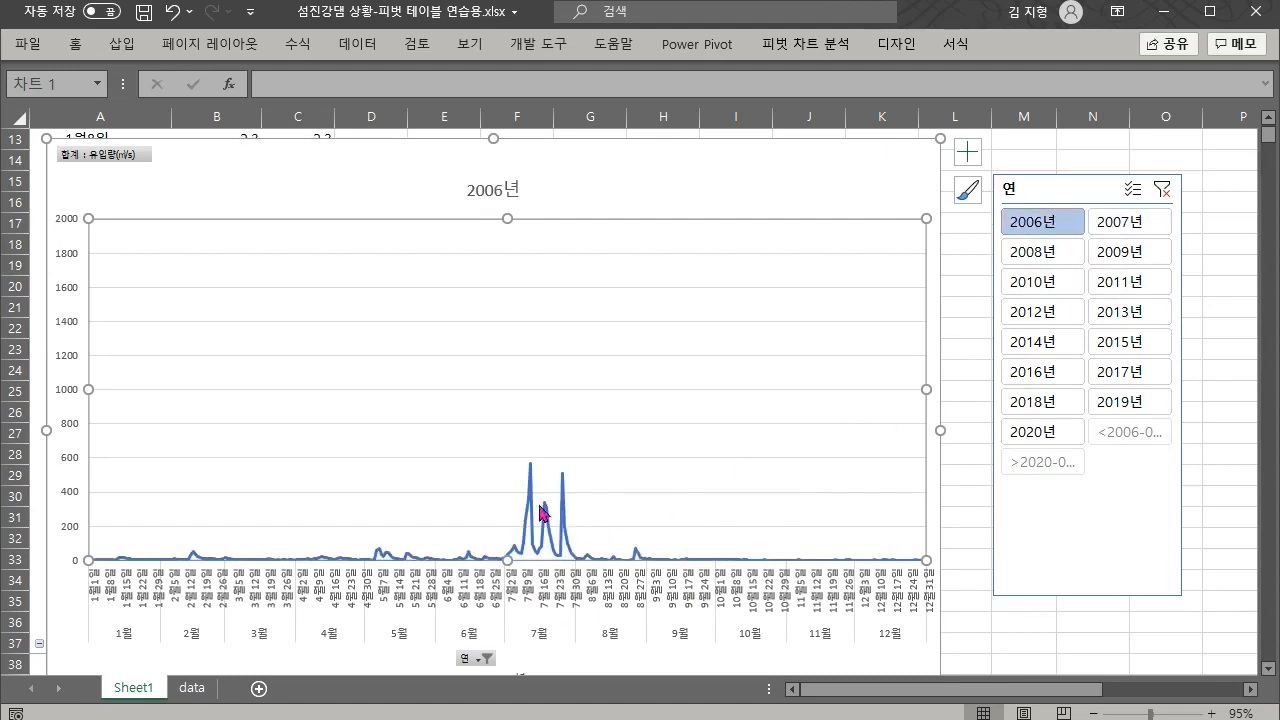
click(1120, 221)
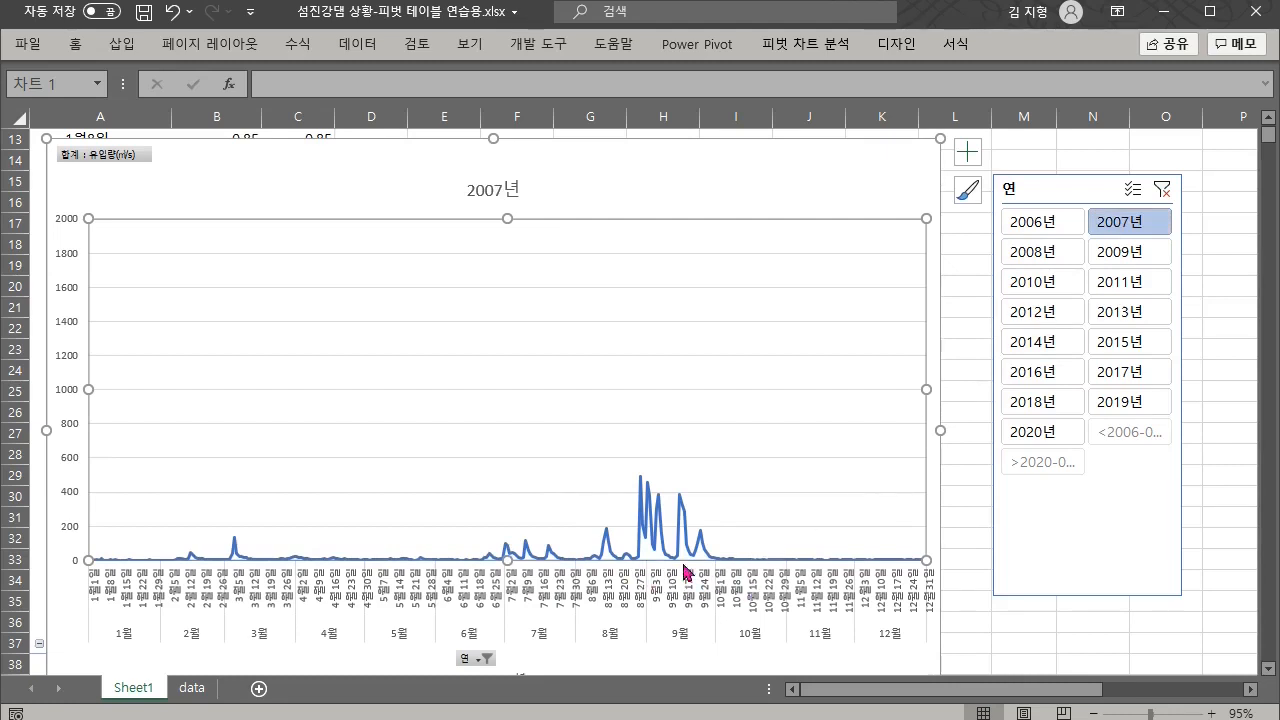
Show 2008년 through 2013년 one year at a time with the slicer and examine each year's inflow peaks
click(1055, 256)
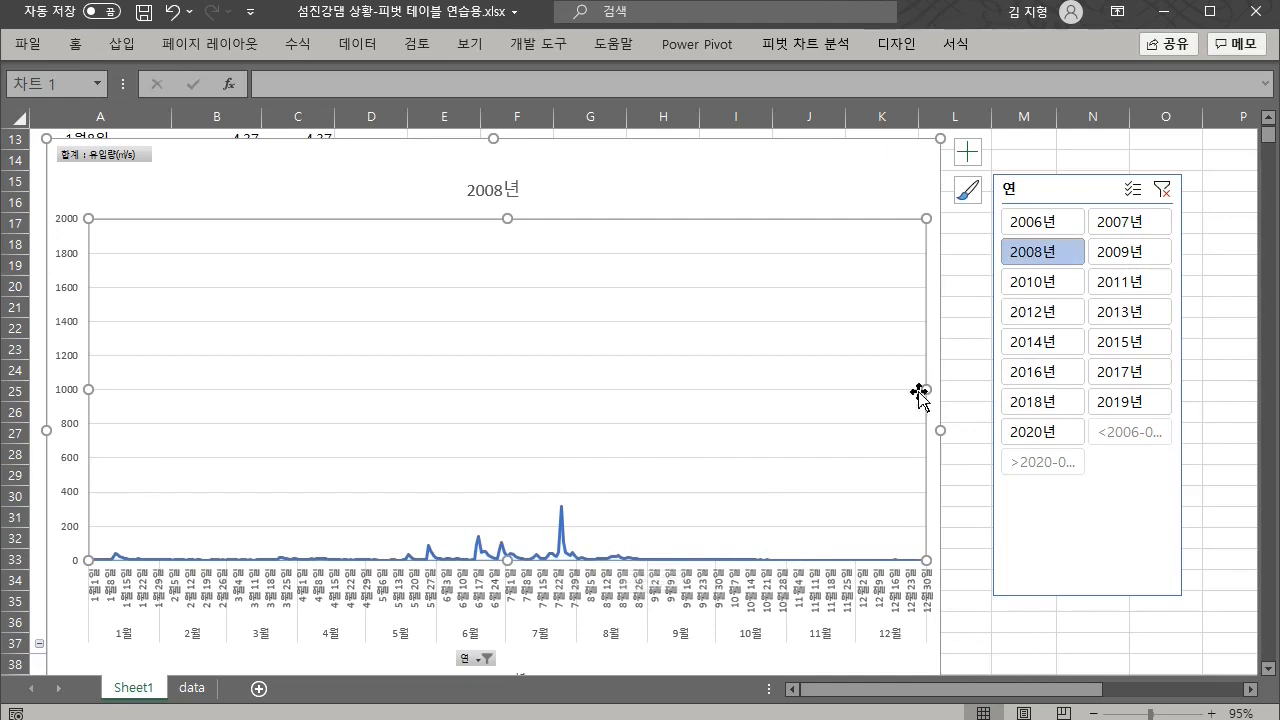
click(1126, 255)
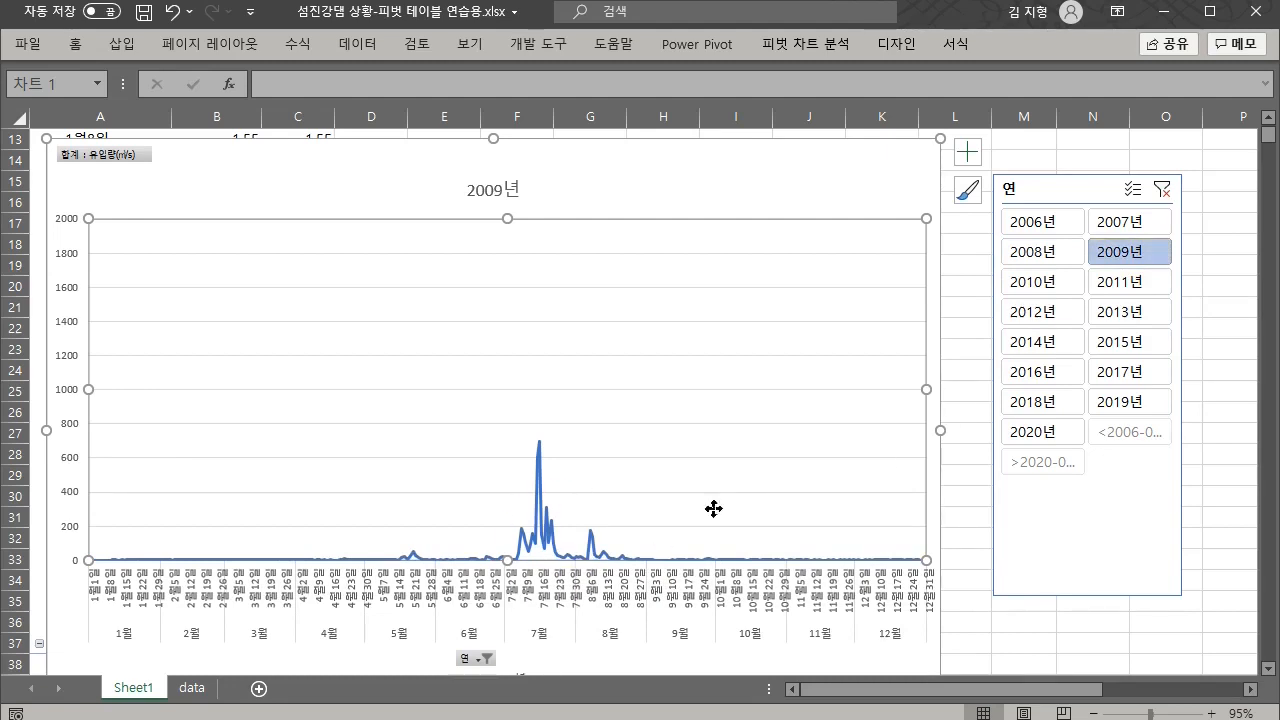
click(1055, 283)
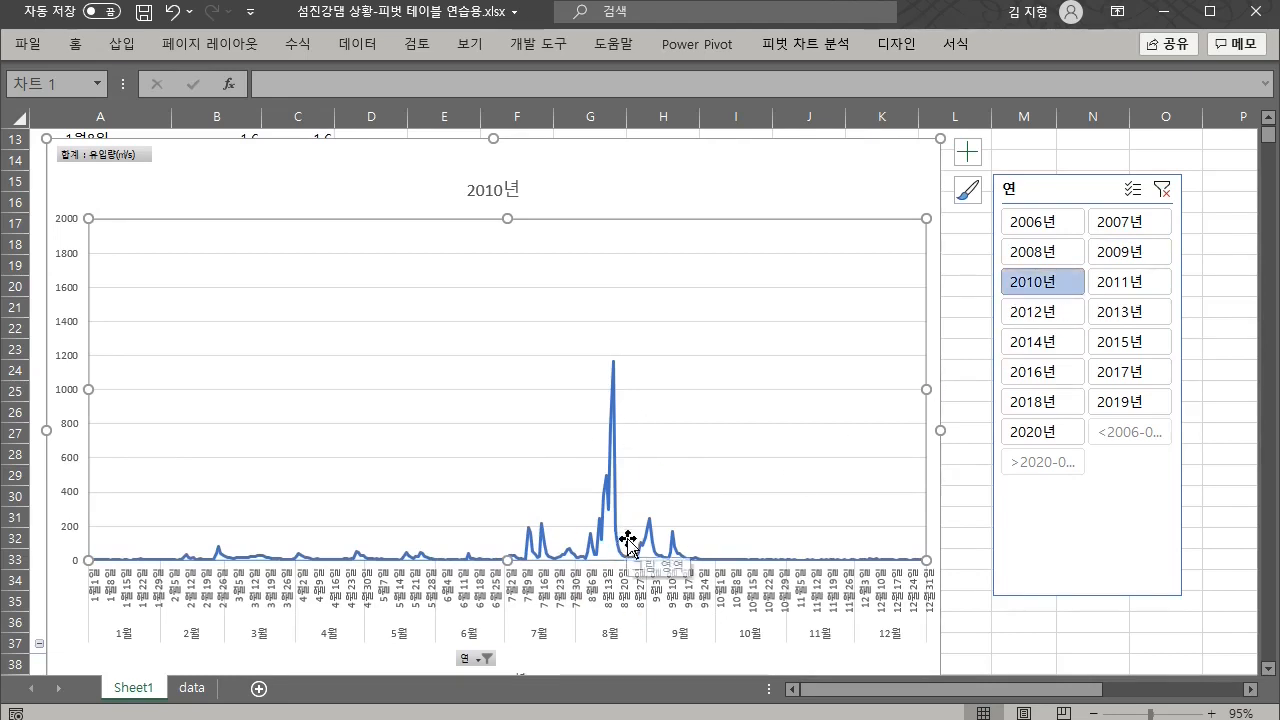
mouse_move(640, 562)
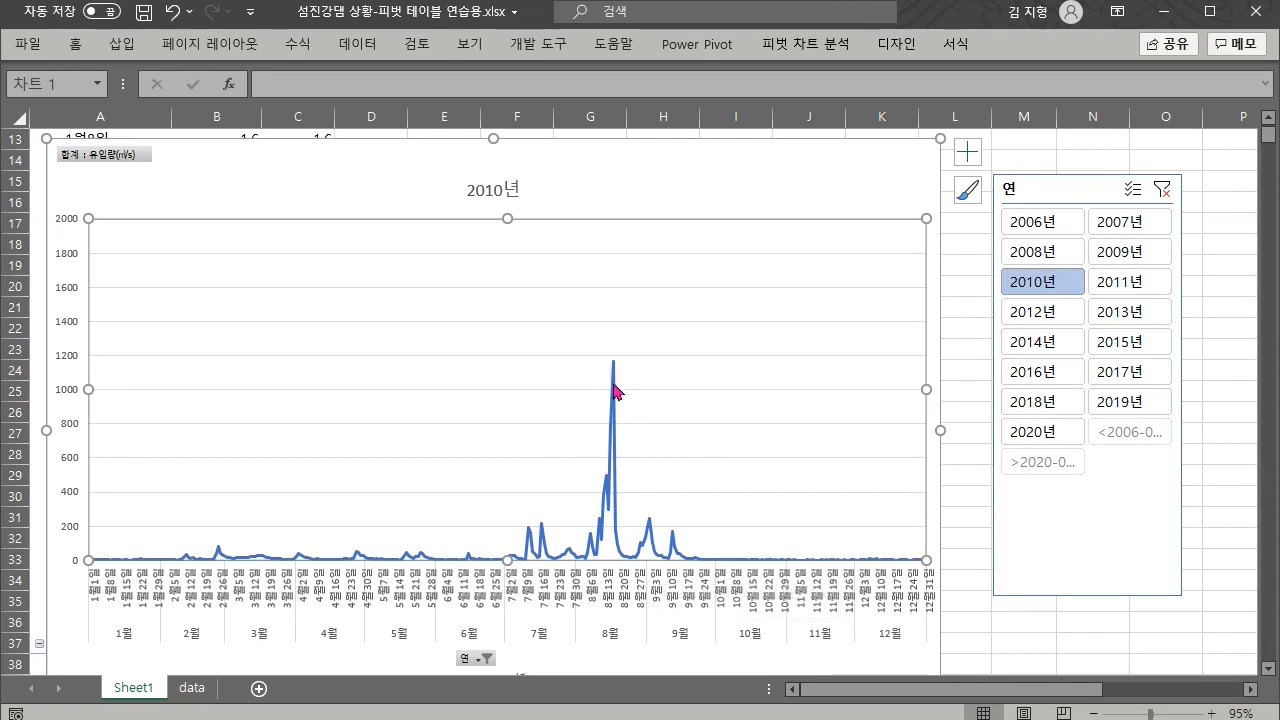
click(1119, 286)
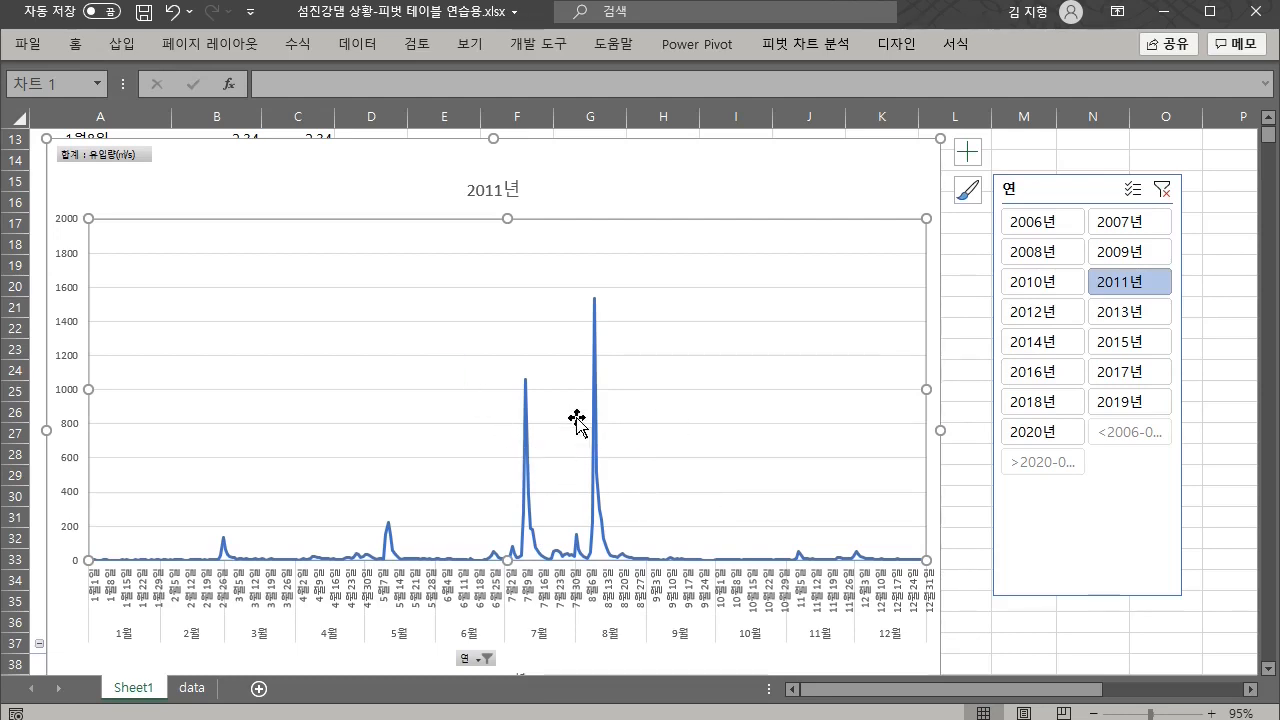
click(1037, 314)
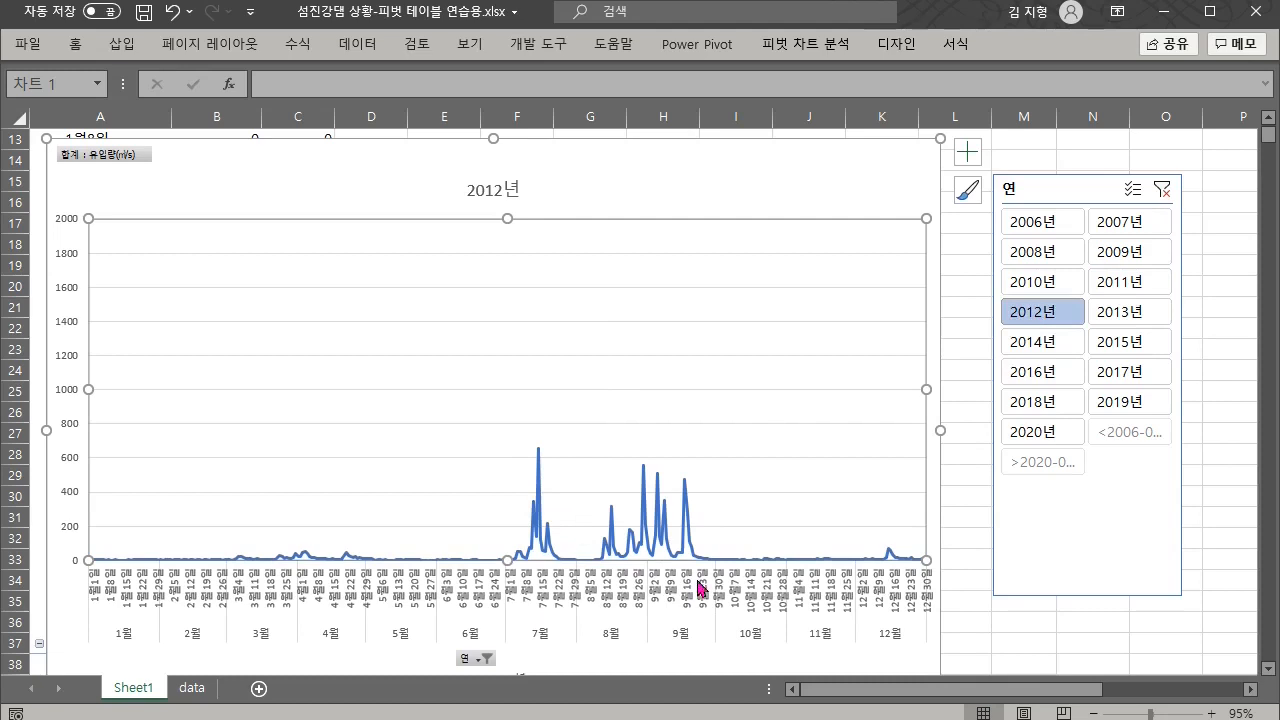
click(1145, 312)
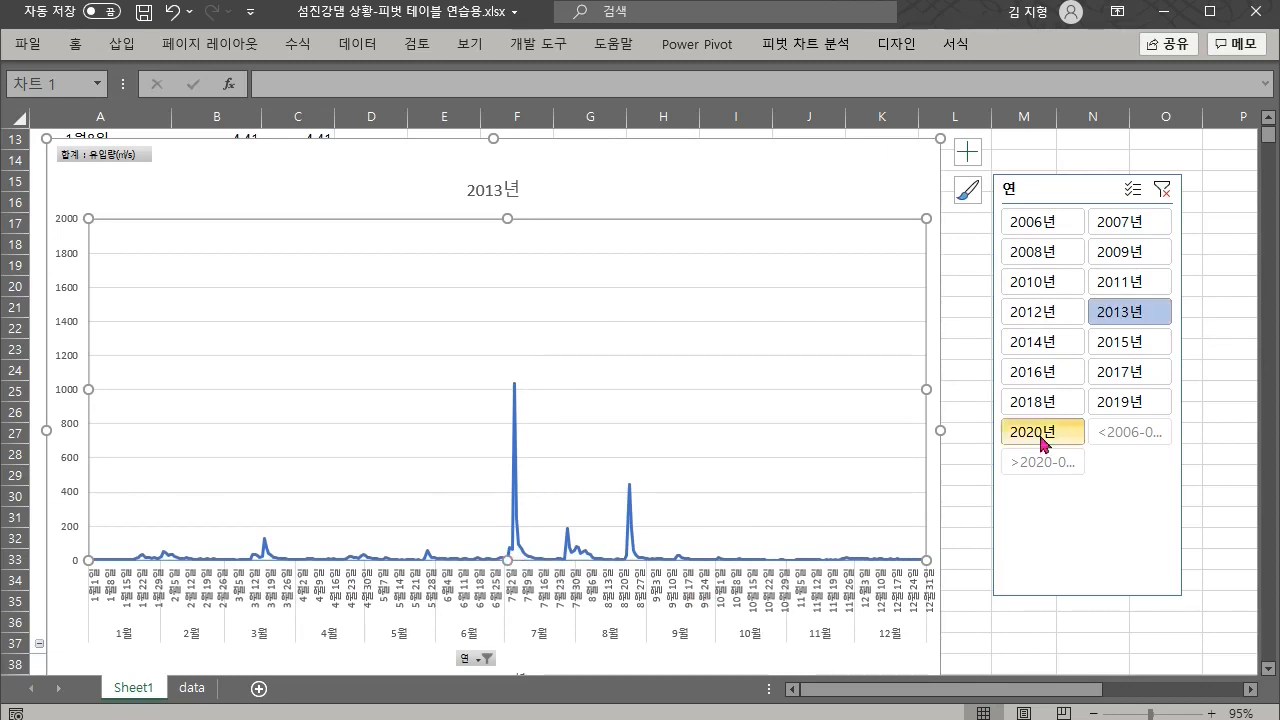
Show 2014년 through 2020년 one year at a time with the slicer and examine each year's inflow pattern
click(1048, 345)
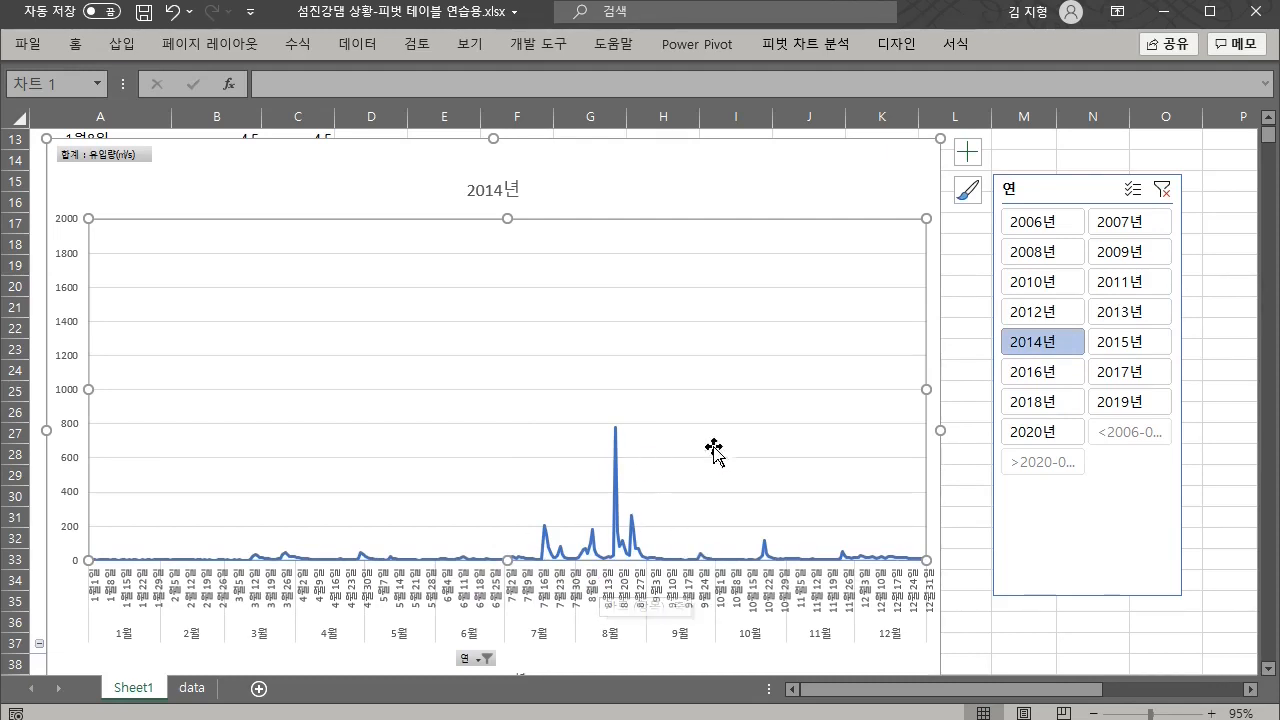
click(1130, 348)
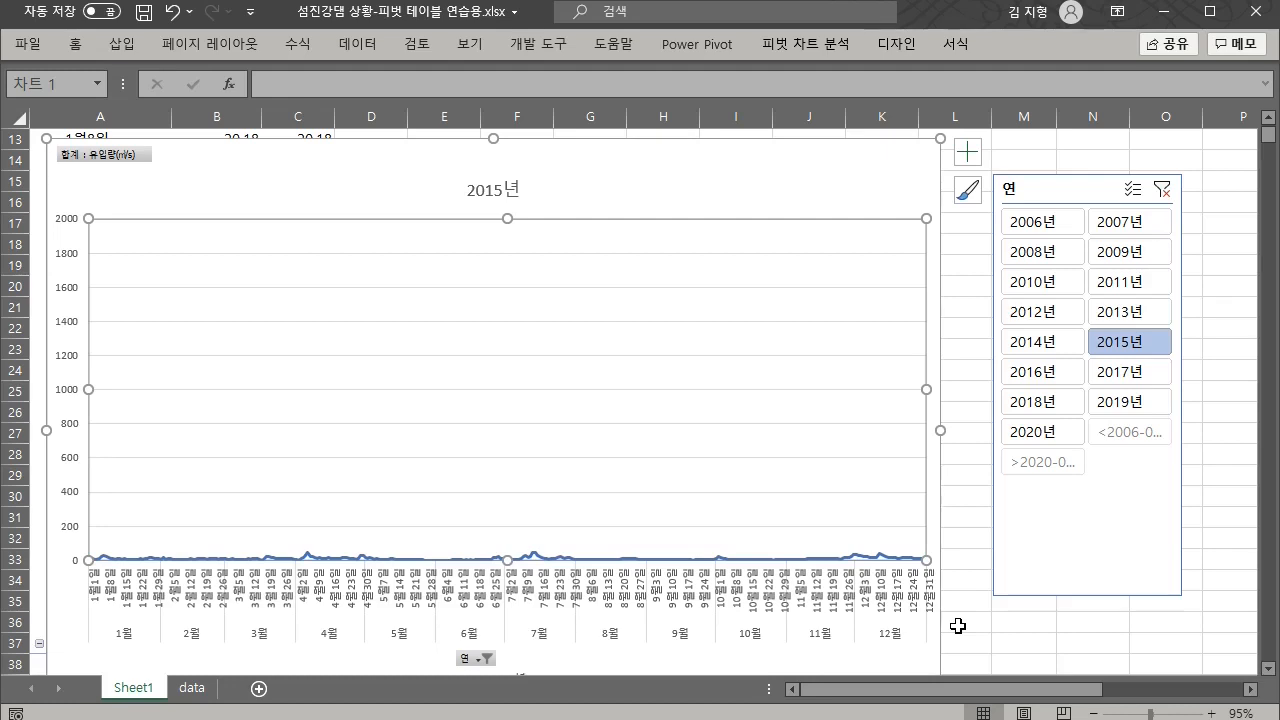
click(1052, 383)
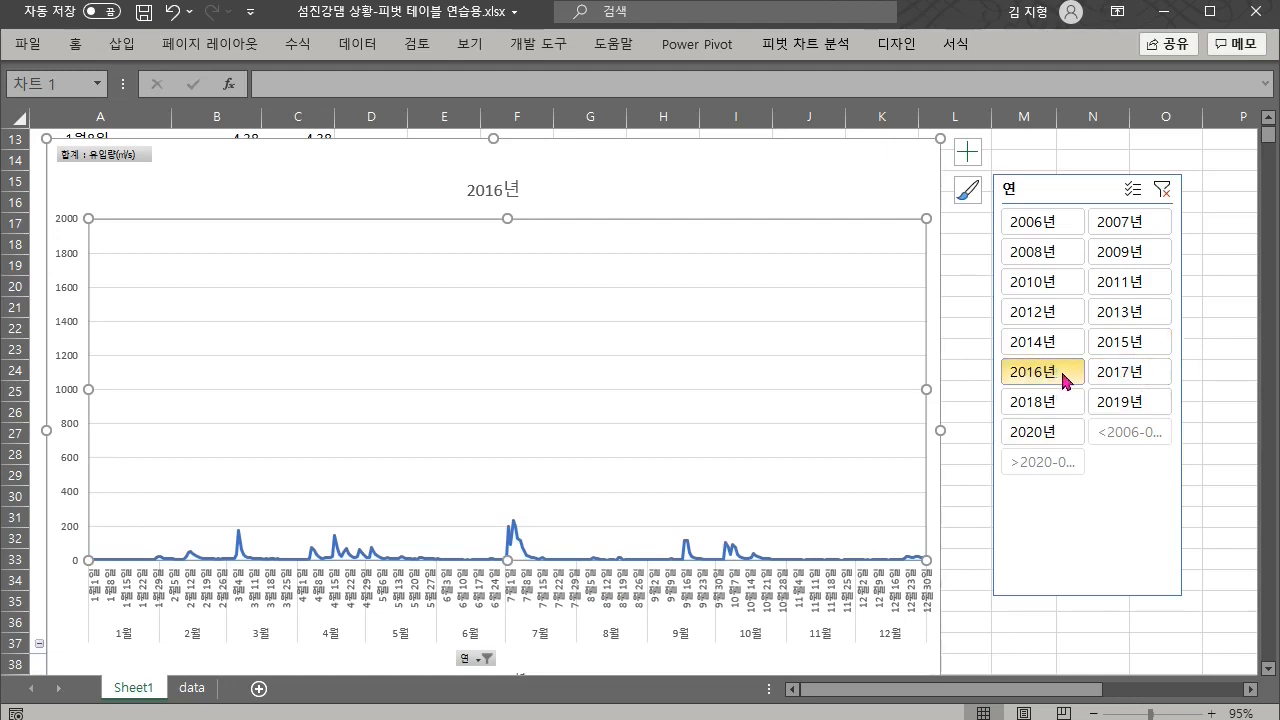
click(1135, 378)
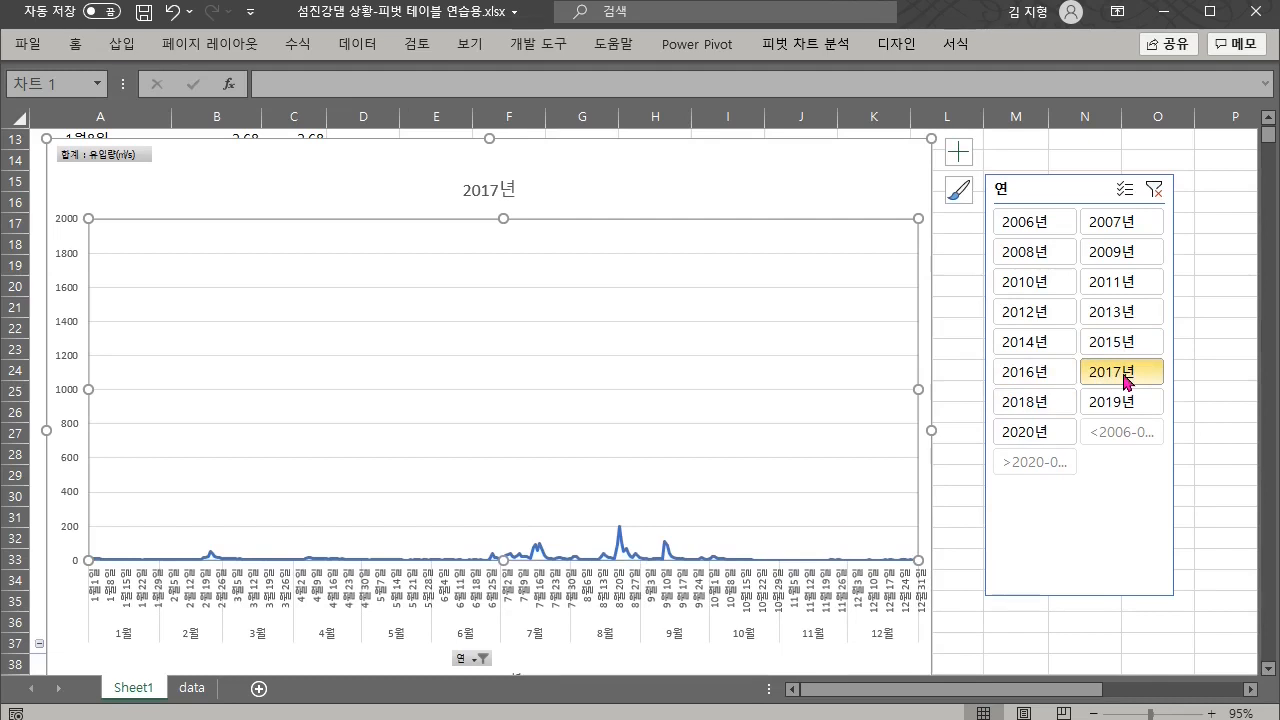
click(1040, 402)
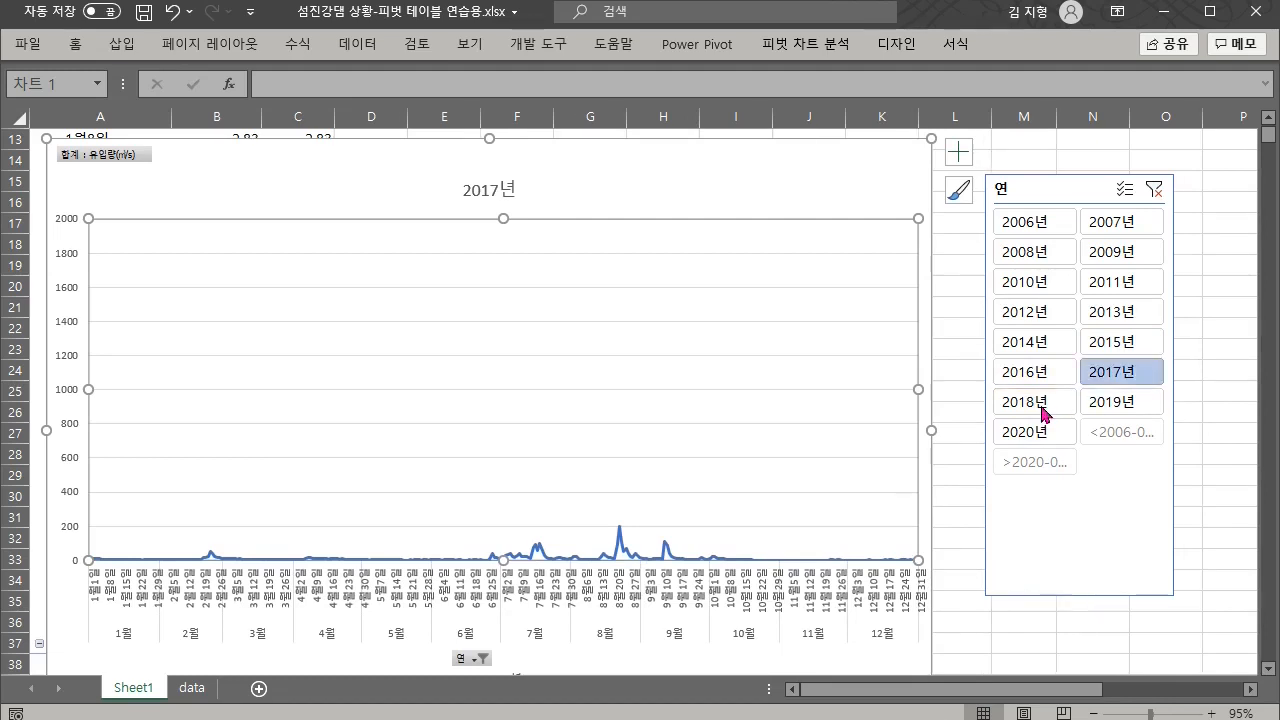
click(1040, 404)
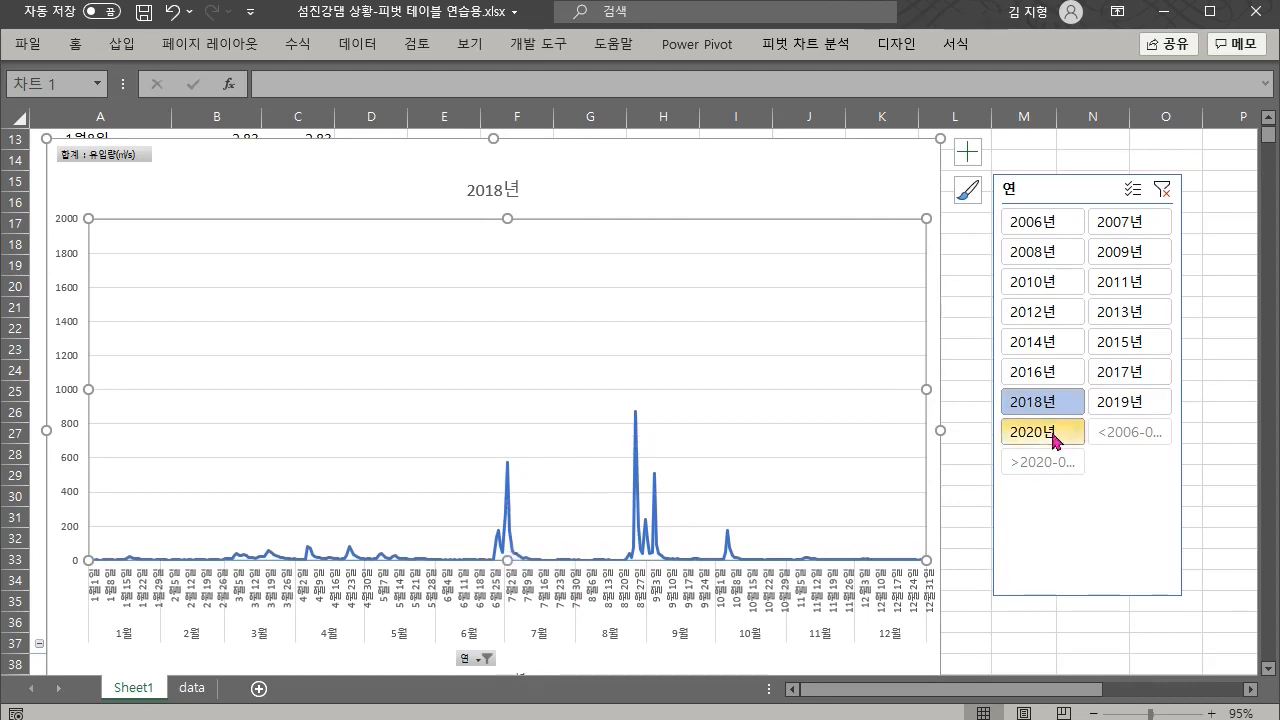
click(1120, 404)
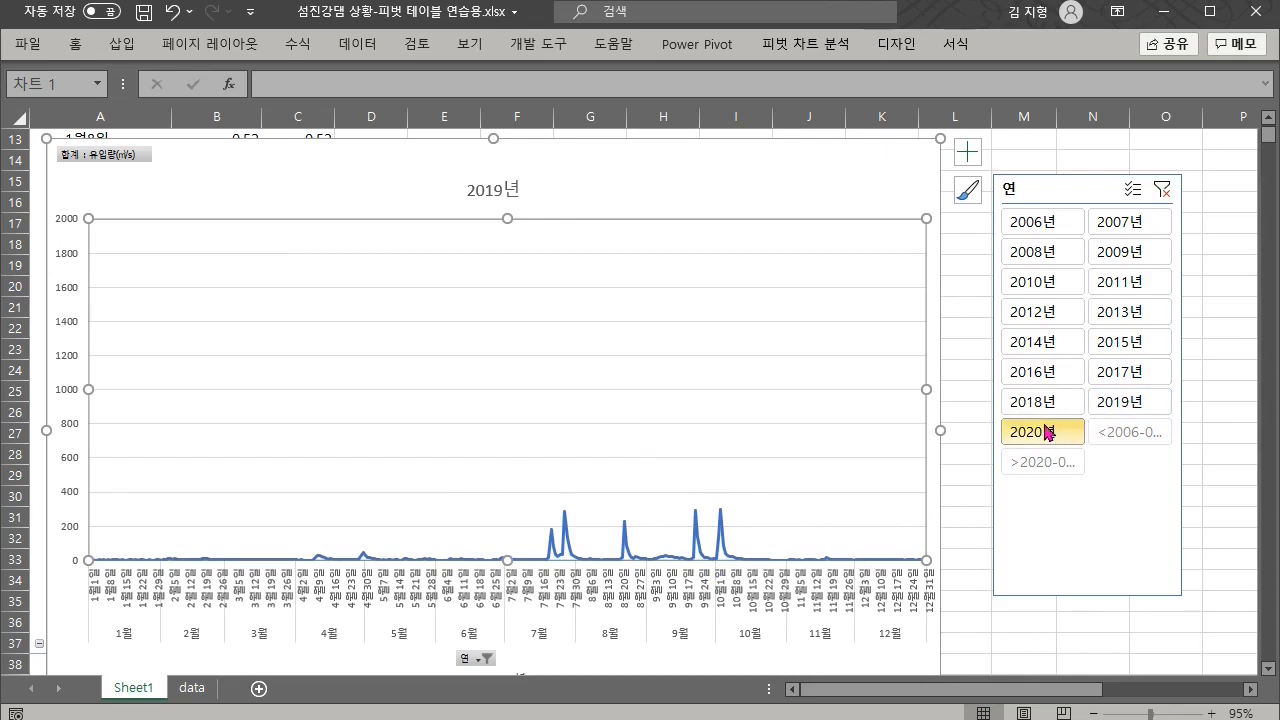
click(1045, 431)
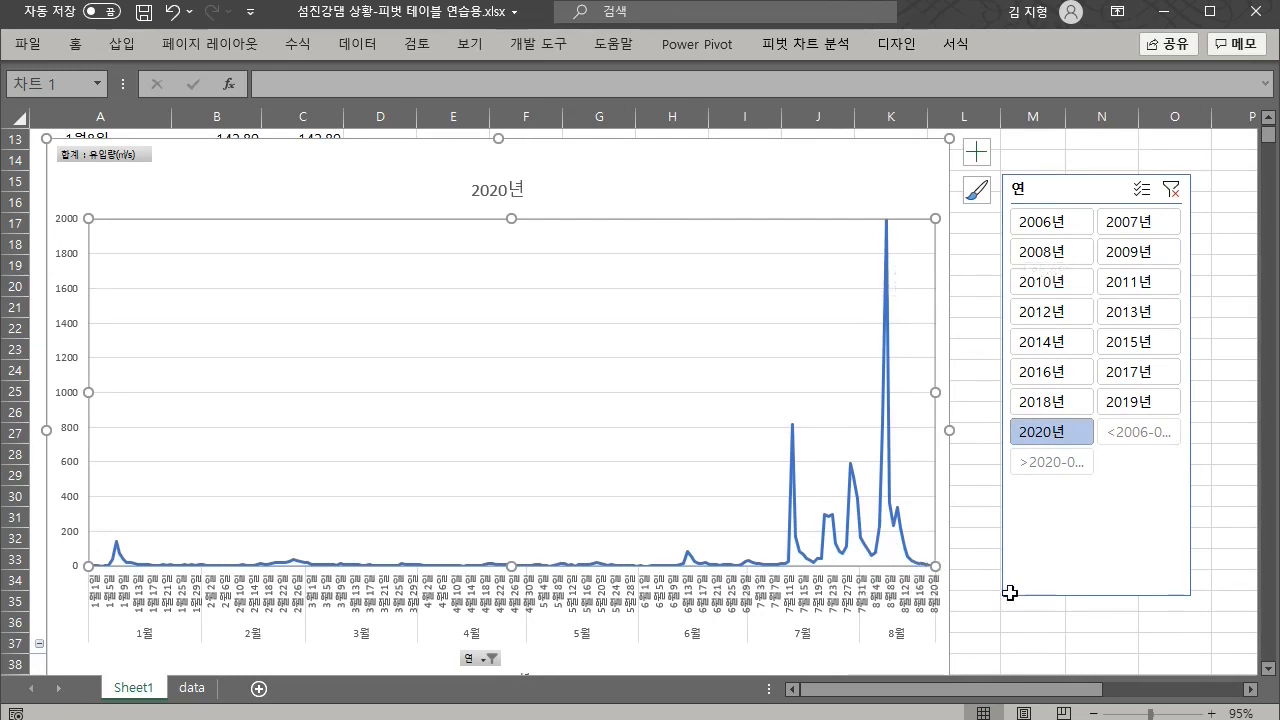
Filter the pivot chart to the consecutive years 2015년 through 2020년 together
ctrl+click(1122, 401)
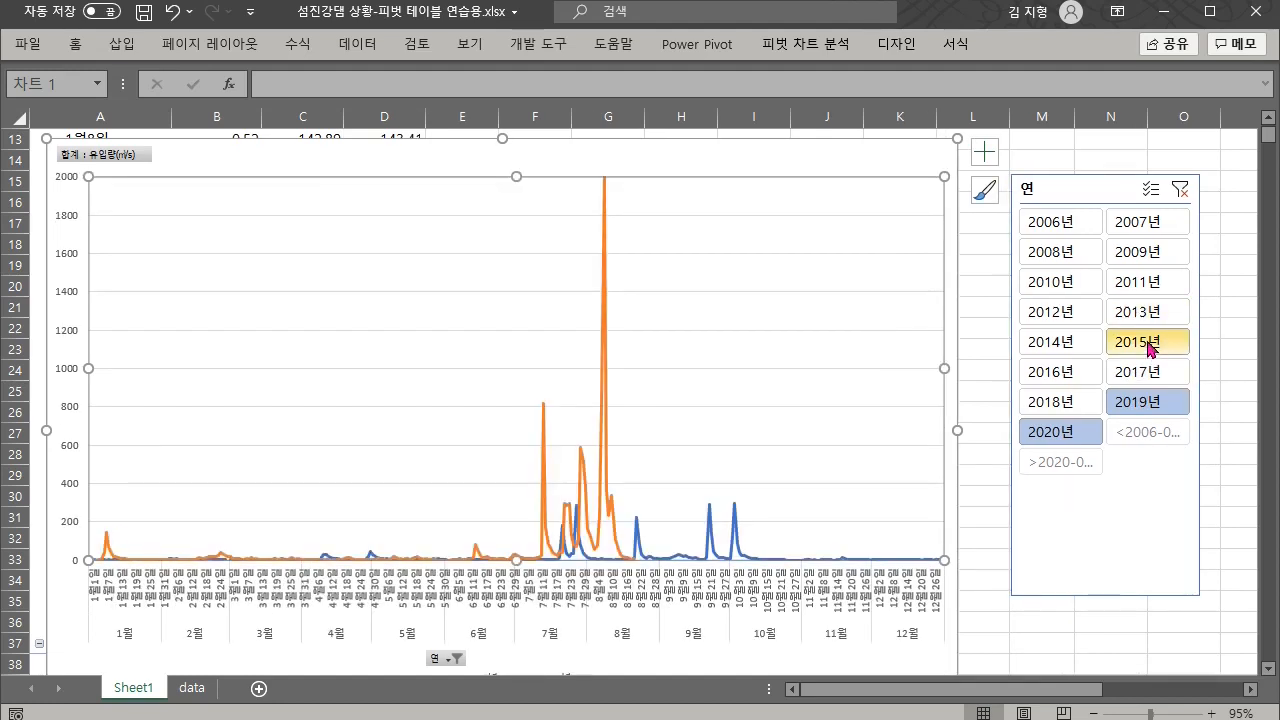
ctrl+click(1147, 342)
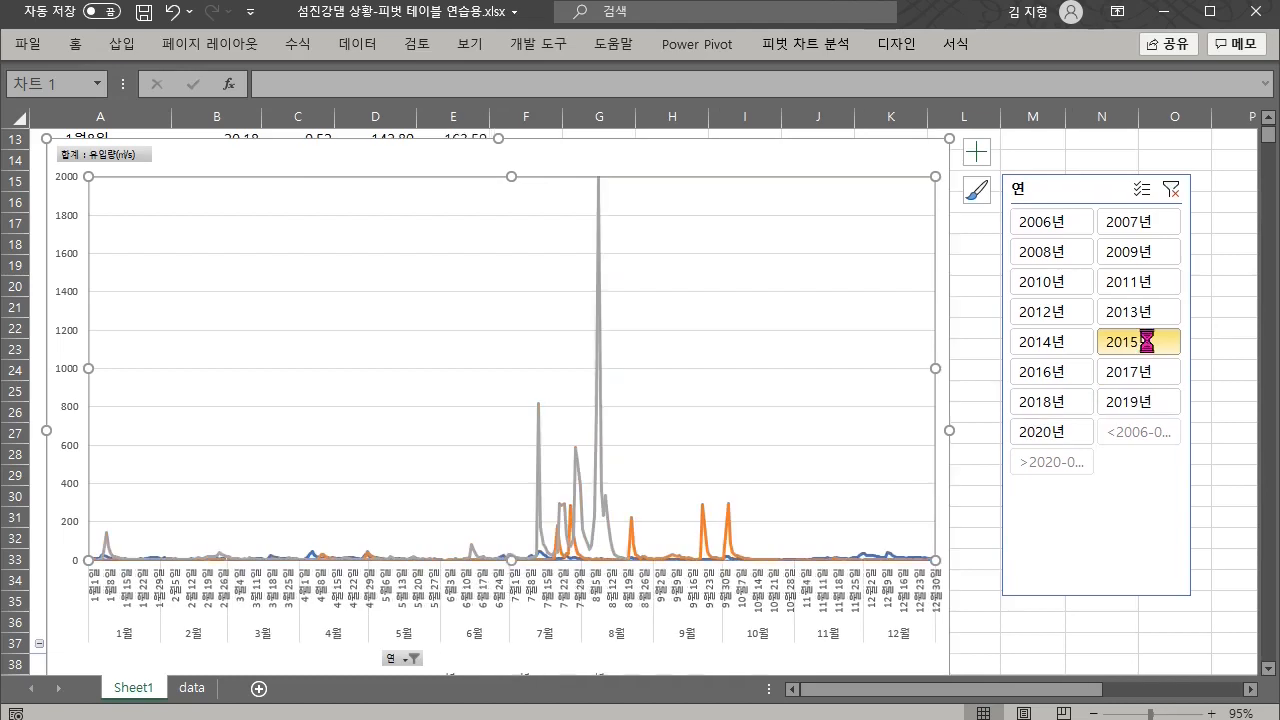
click(1147, 342)
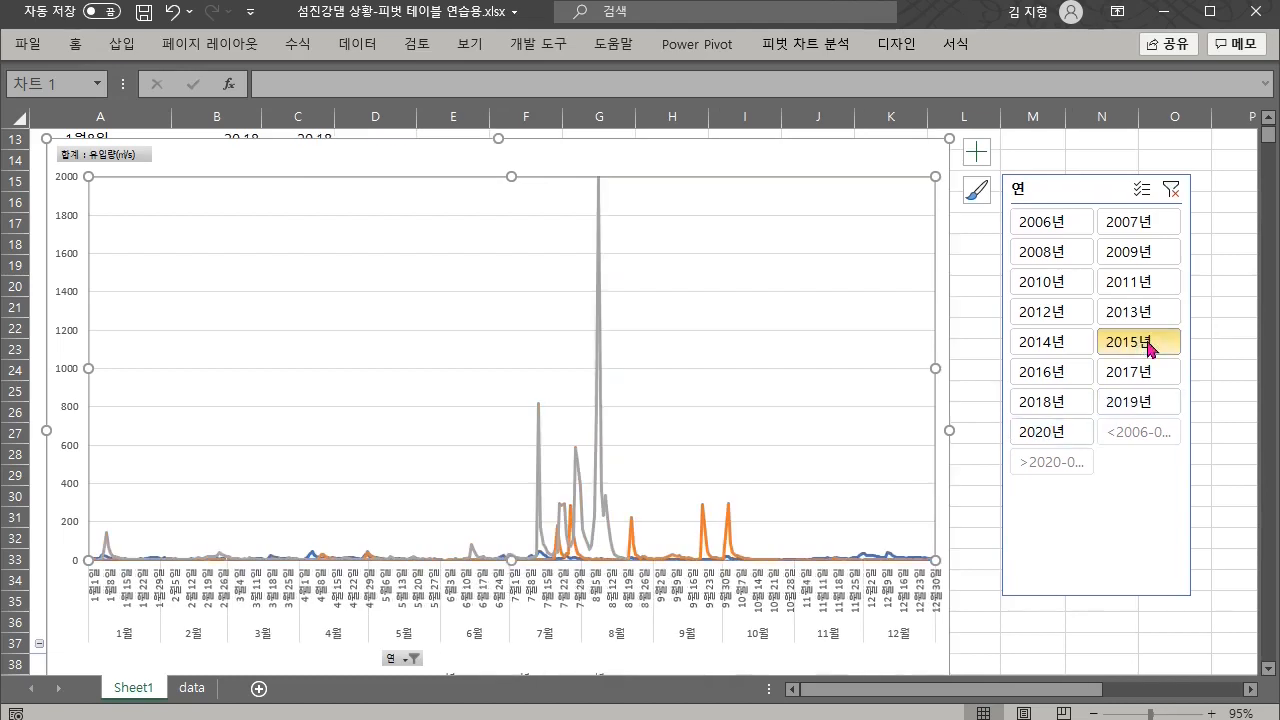
shift+click(1066, 438)
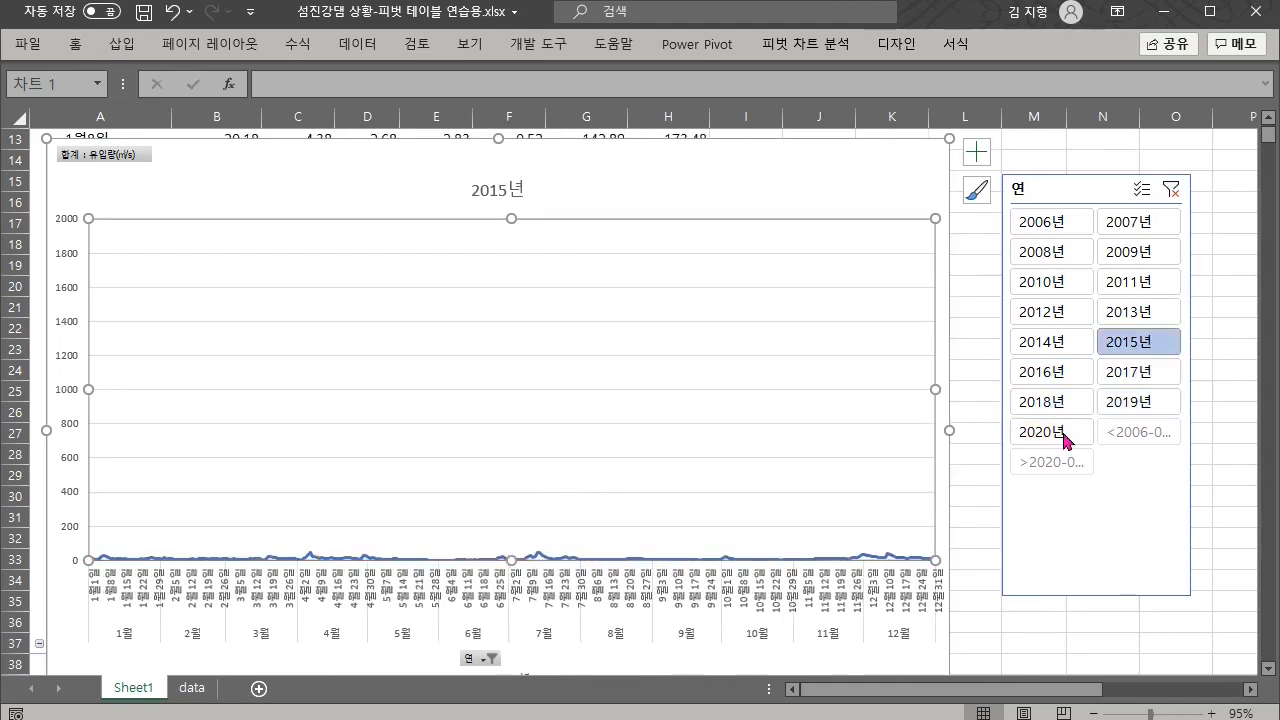